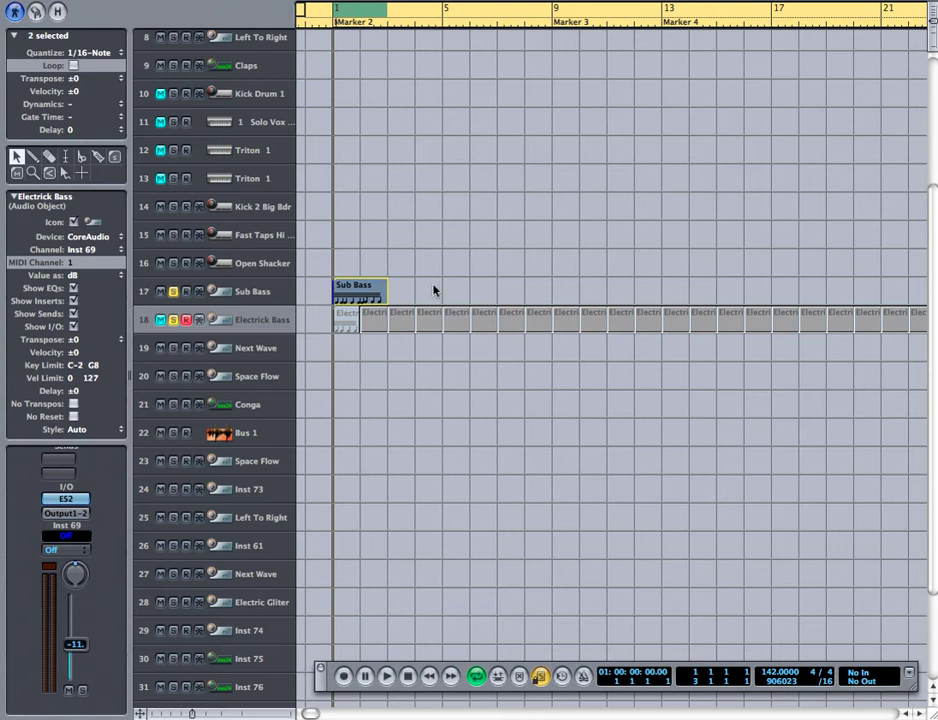
# - Unmute the Electrick Bass track, mute the Sub Bass track and play back the Electrick Bass loop
pyautogui.click(248, 294)
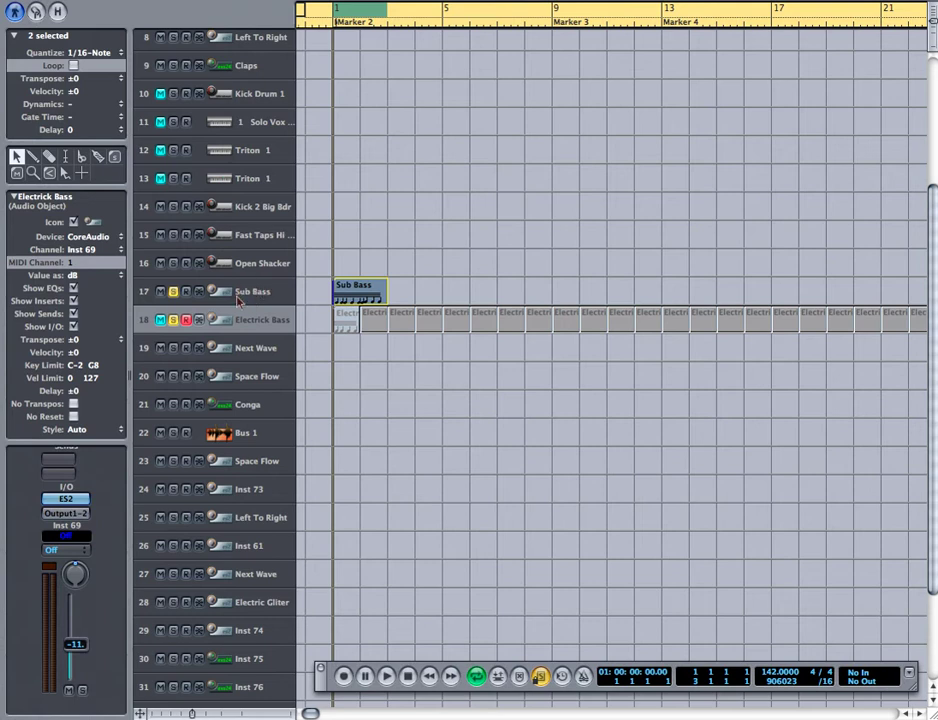
pyautogui.click(256, 297)
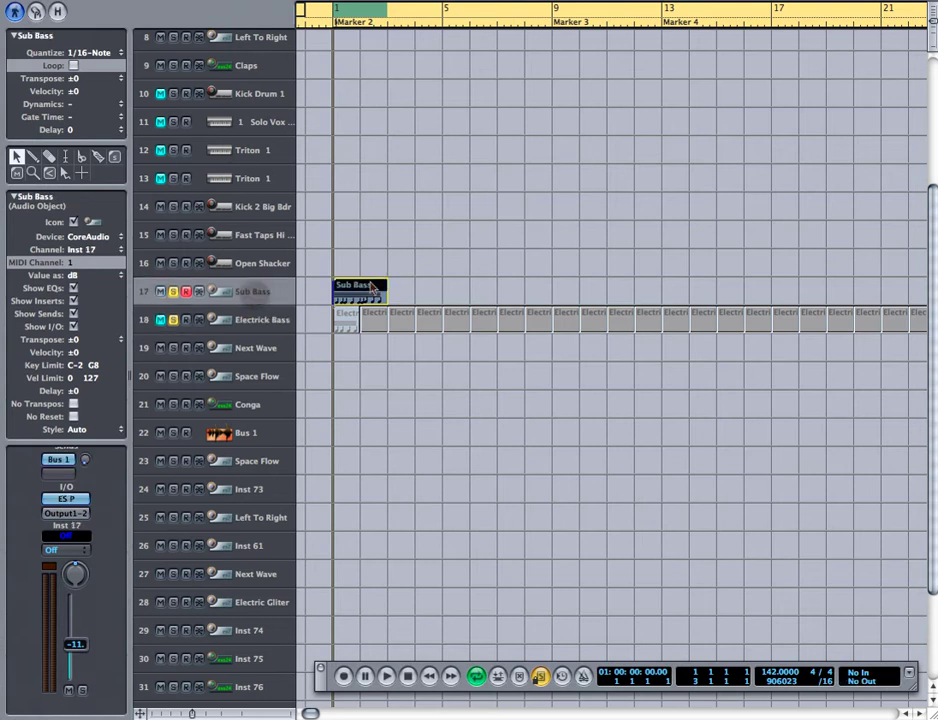
pyautogui.click(200, 319)
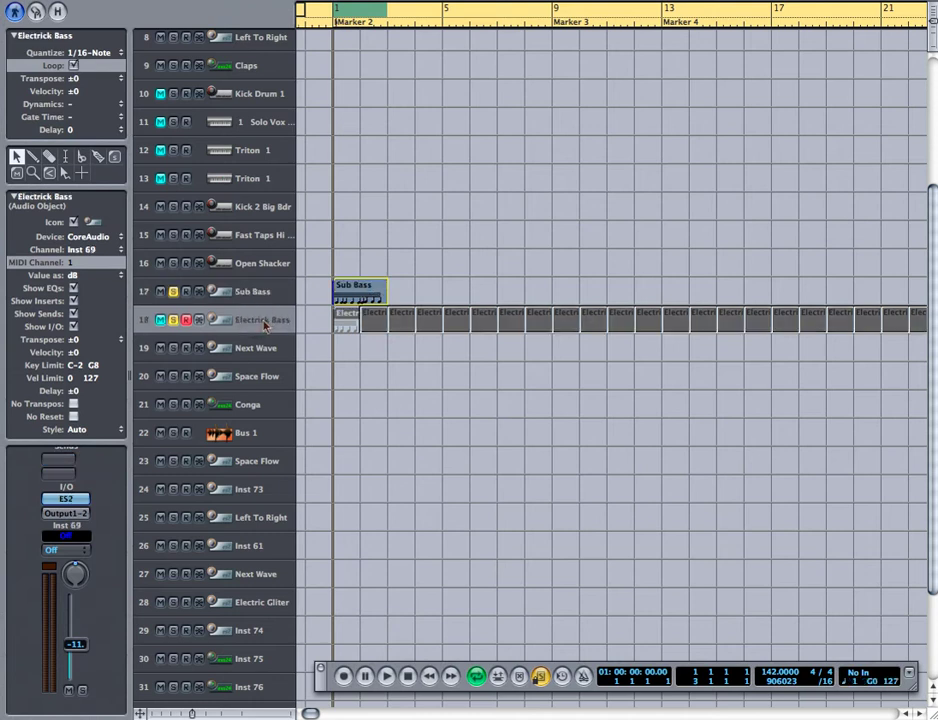
pyautogui.click(172, 293)
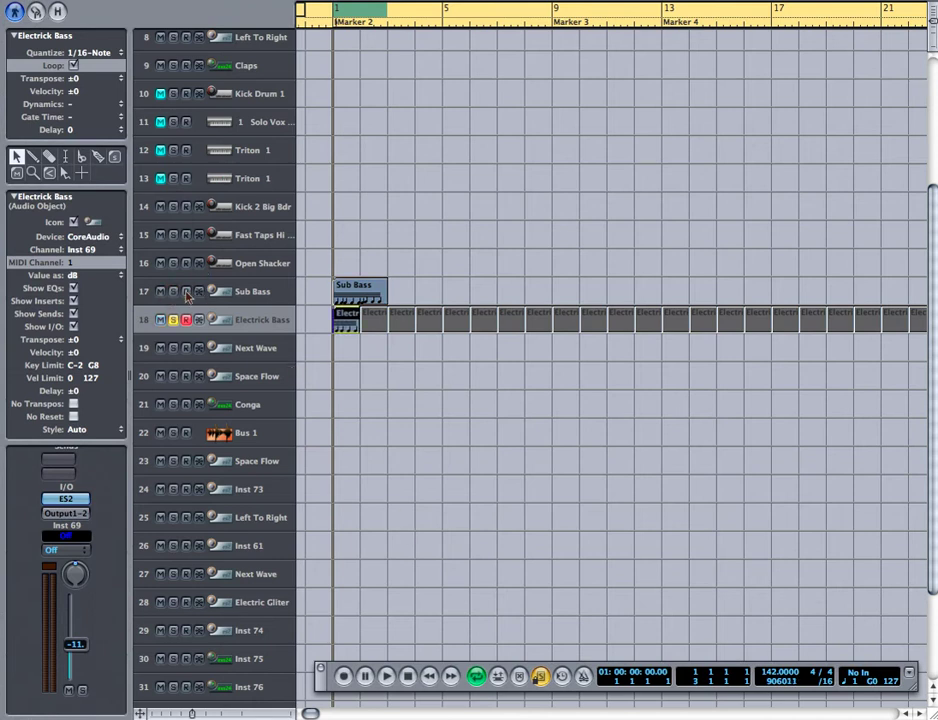
pyautogui.click(160, 295)
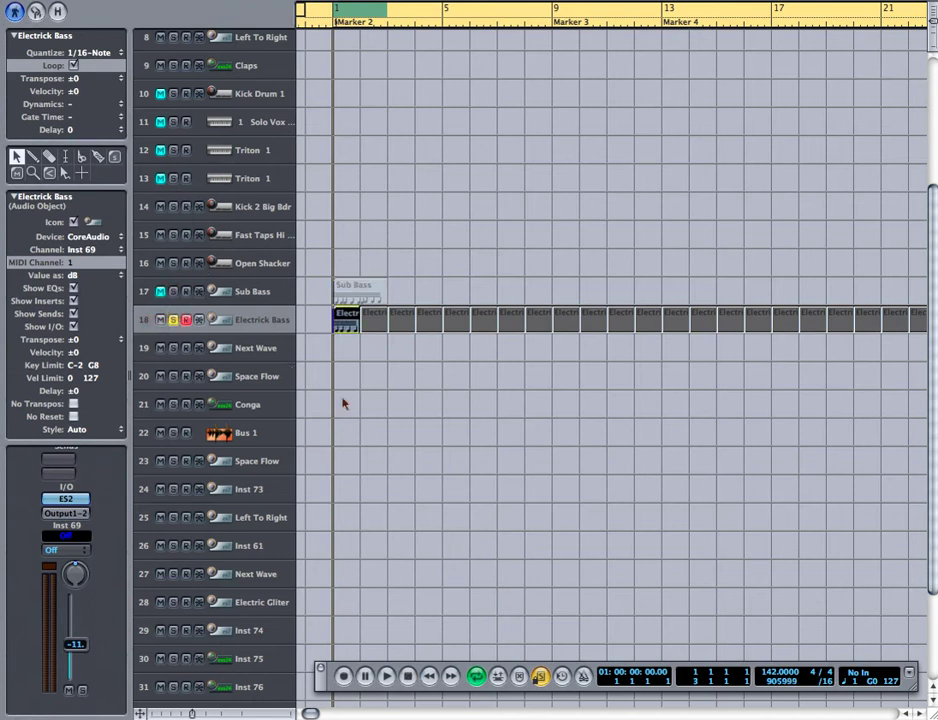
pyautogui.click(384, 677)
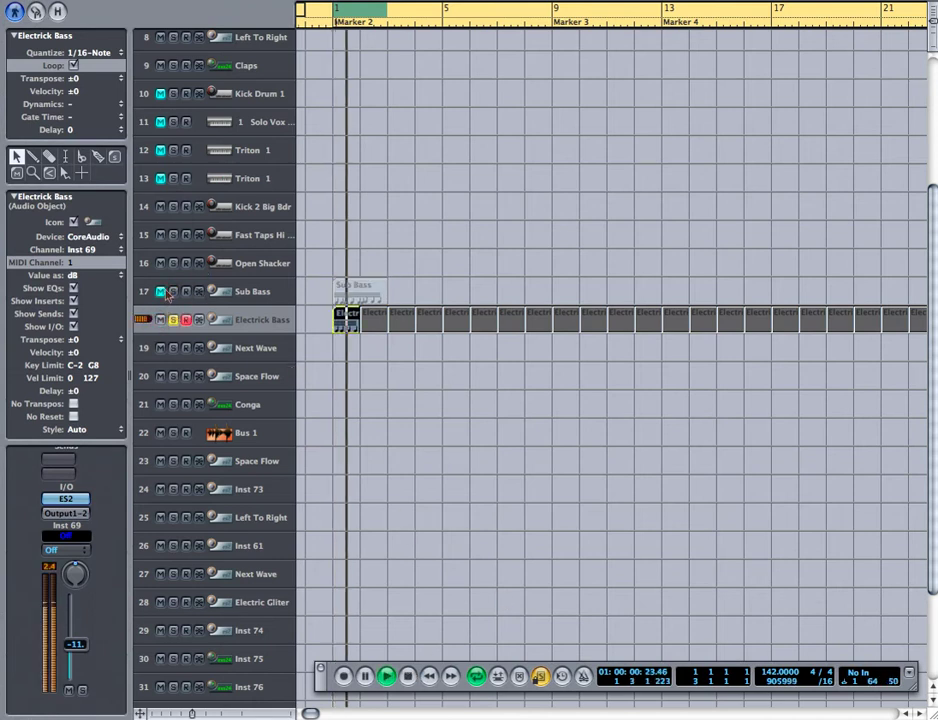
pyautogui.click(382, 680)
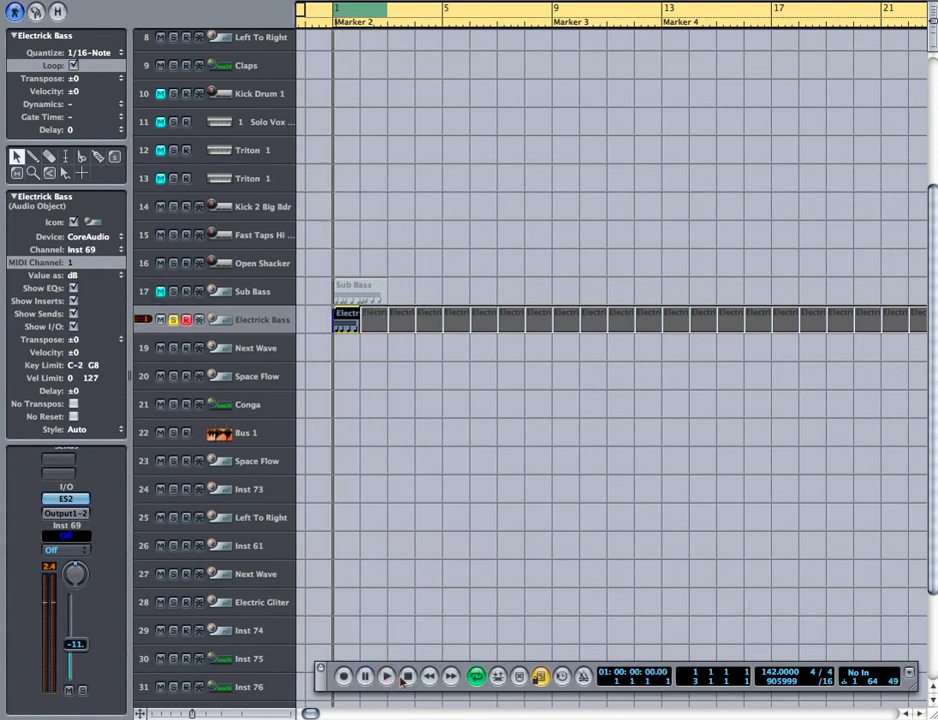
# - Mute the Electrick Bass track again, and select and unmute the Sub Bass track
pyautogui.hotkey('ctrl', 'm')
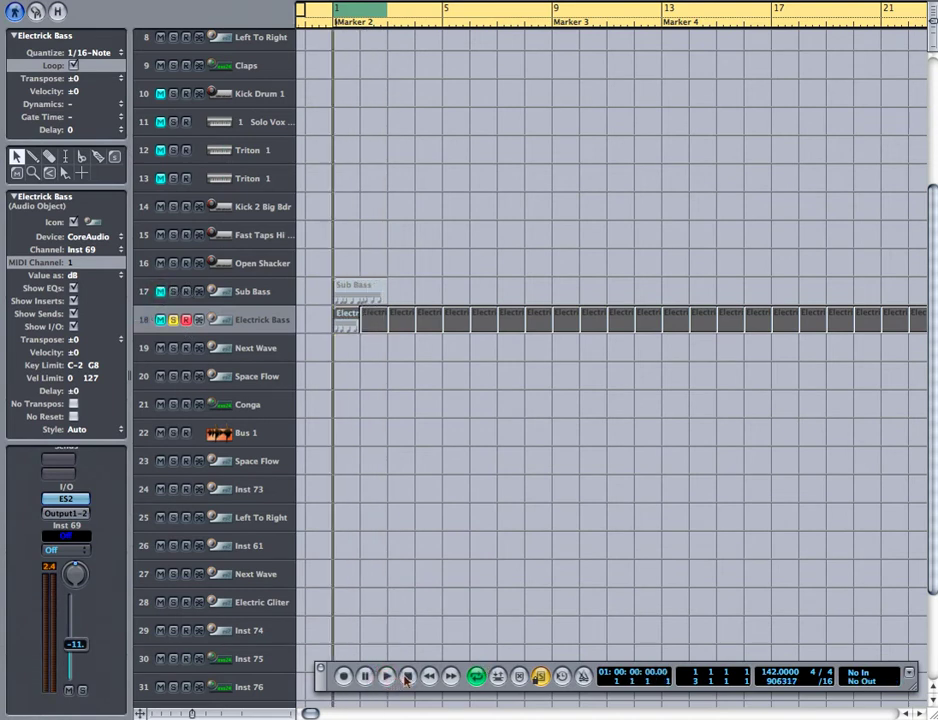
pyautogui.click(406, 678)
pyautogui.click(149, 301)
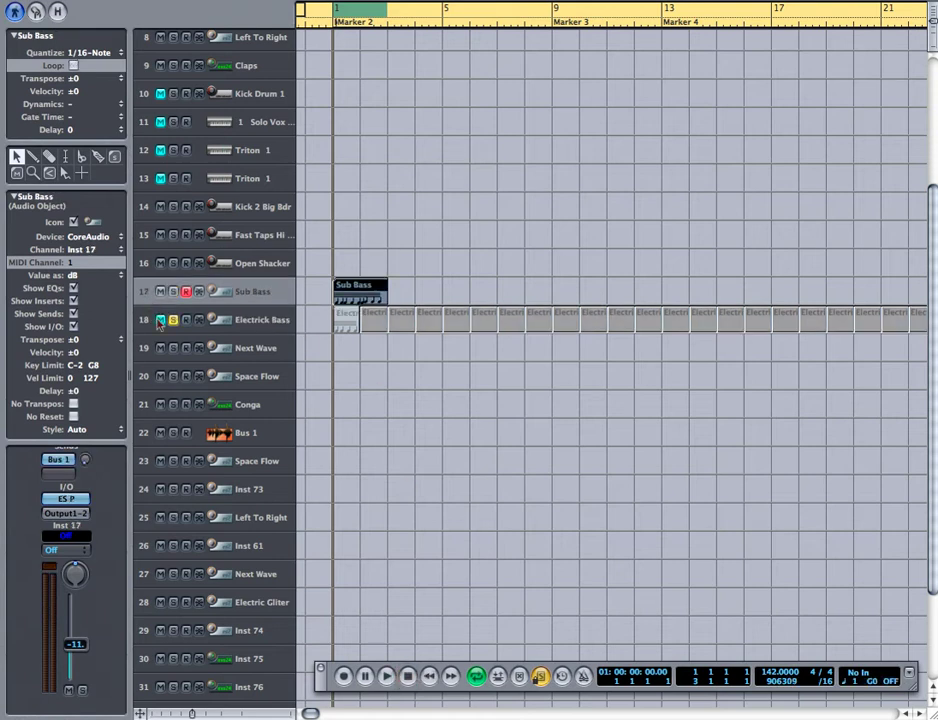
pyautogui.click(159, 321)
pyautogui.click(161, 294)
pyautogui.click(244, 292)
# - Turn off Solo mode for the project and play back the Sub Bass region from bar 1
pyautogui.press('space')
pyautogui.click(541, 677)
pyautogui.click(383, 674)
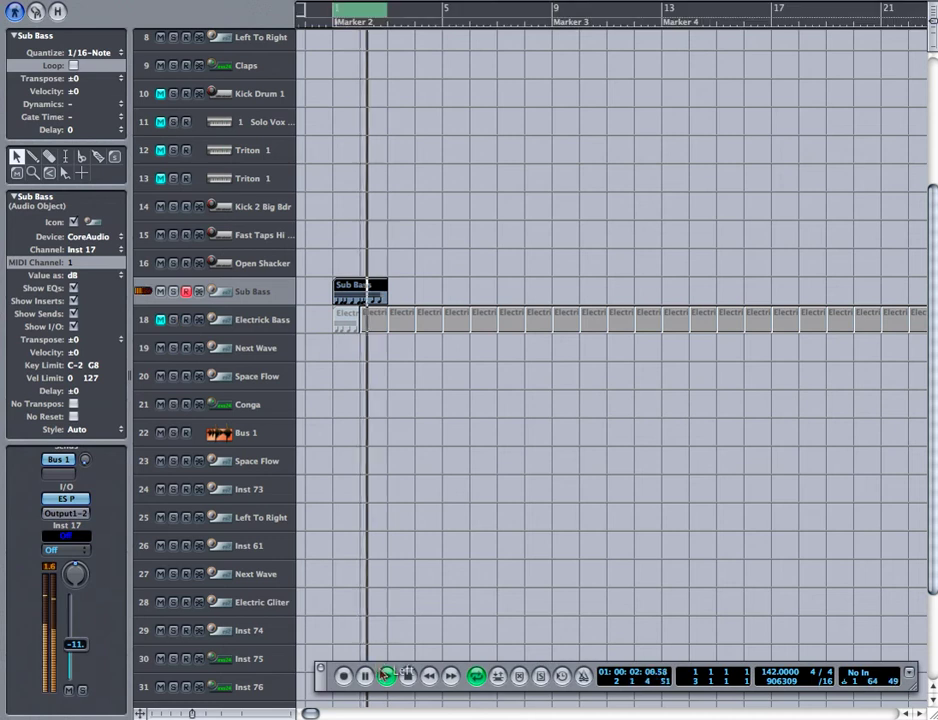
pyautogui.press('space')
pyautogui.press('0')
pyautogui.click(538, 677)
pyautogui.click(538, 677)
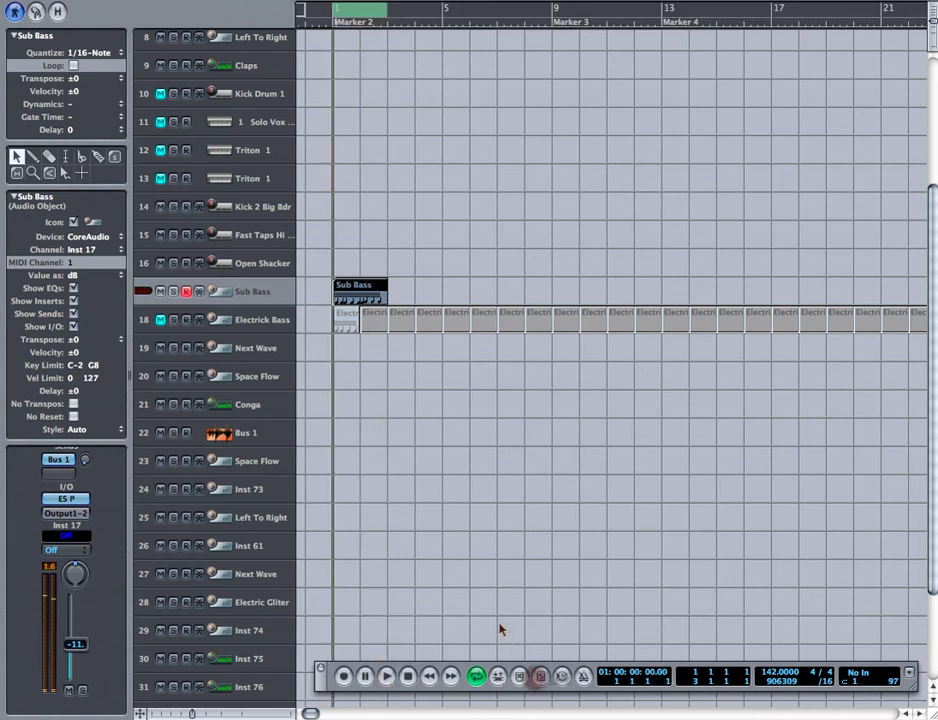
pyautogui.click(407, 677)
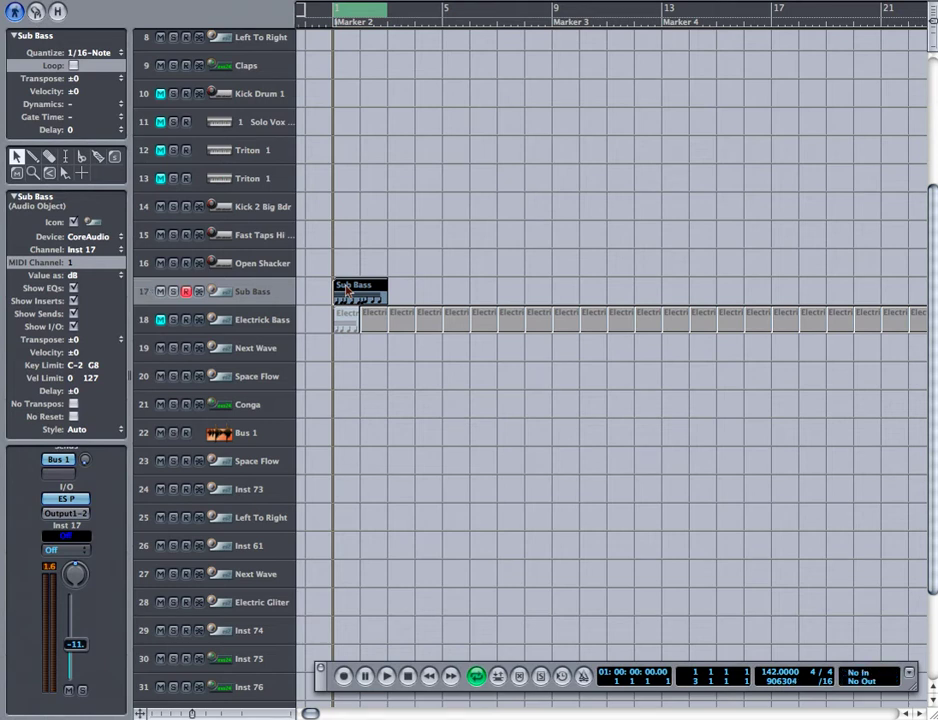
# - Open the Sub Bass region in the piano roll editor and switch to the Pencil tool
pyautogui.doubleClick(347, 290)
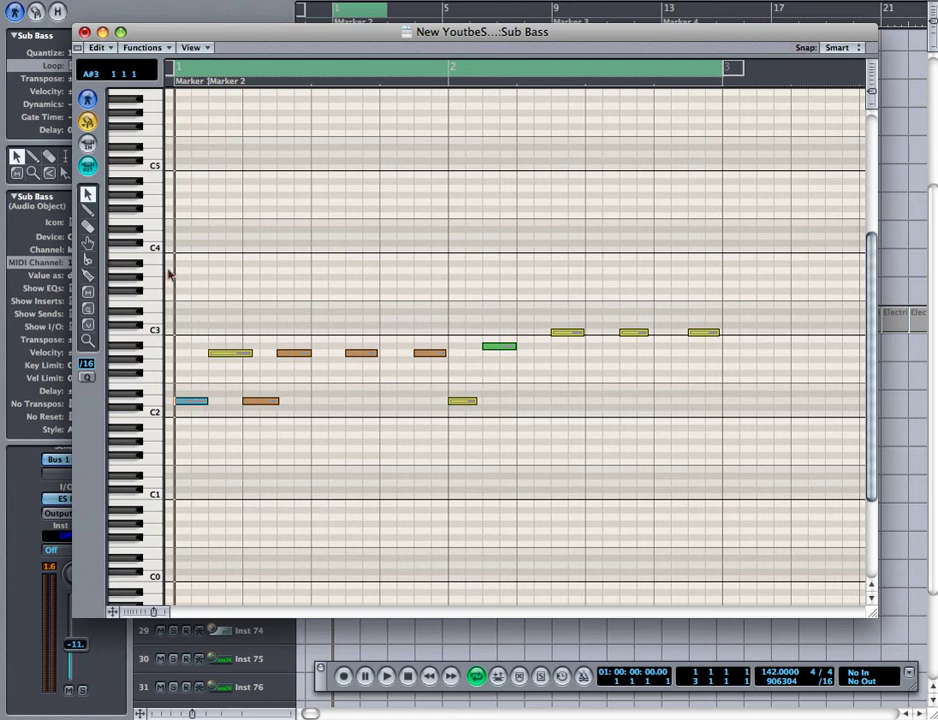
pyautogui.press('Escape')
pyautogui.click(225, 282)
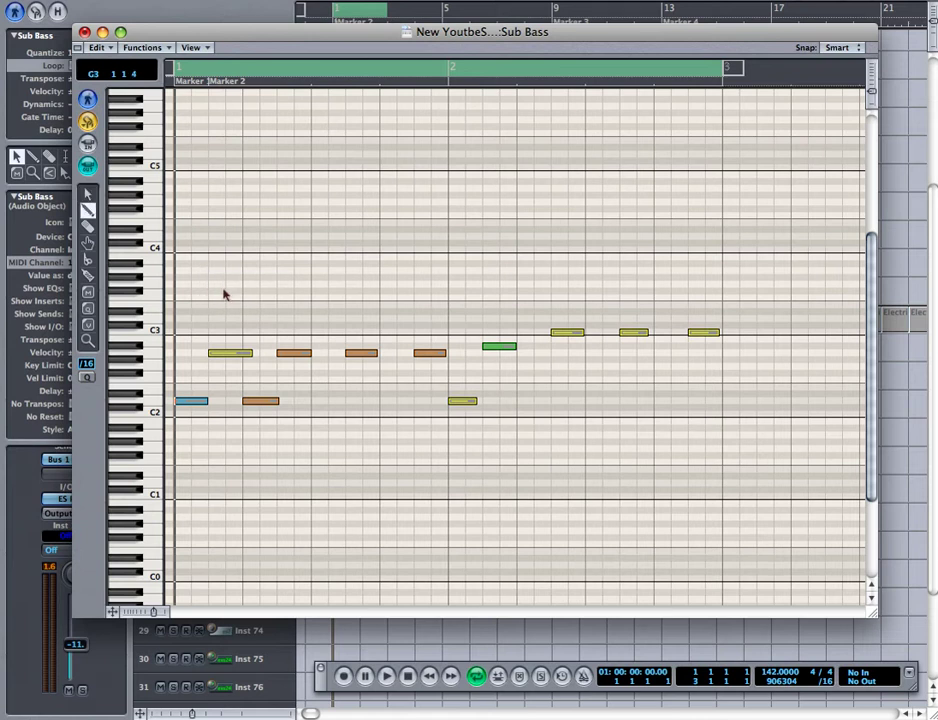
# - Replace the first two long A2 notes in bar 1 with sixteenth-length notes at the same positions
pyautogui.moveTo(230, 352); pyautogui.dragTo(258, 360)
pyautogui.click(252, 354)
pyautogui.press('Delete')
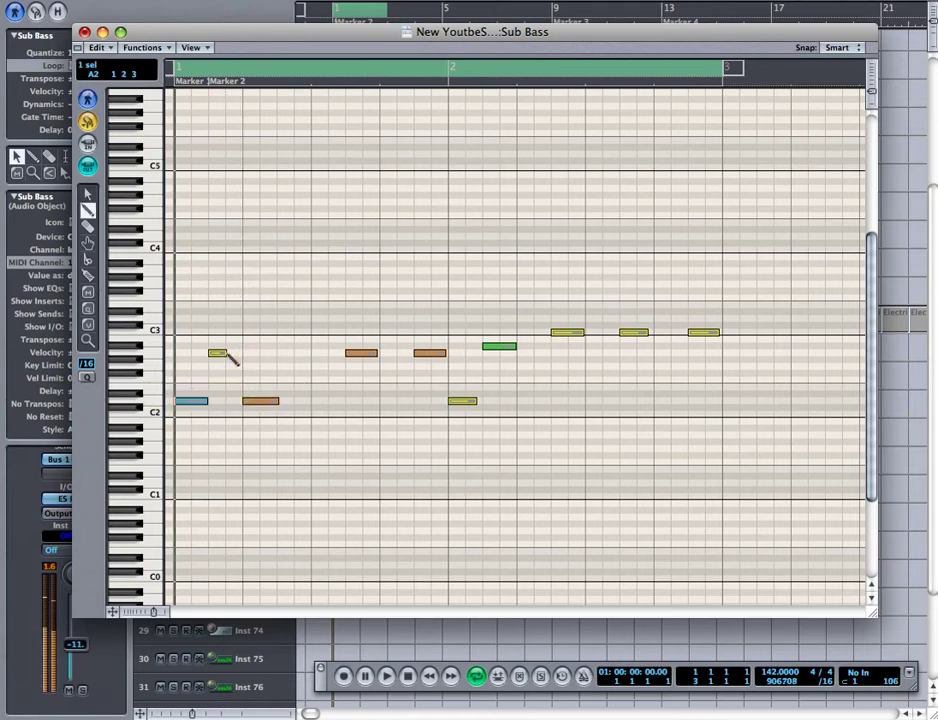
pyautogui.click(218, 355)
pyautogui.click(287, 352)
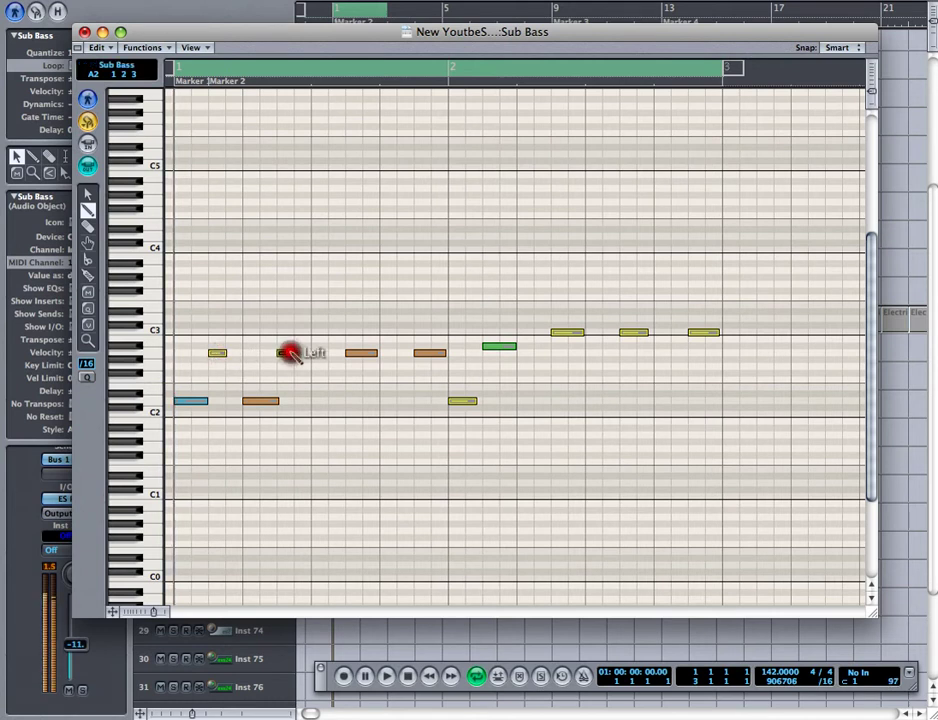
pyautogui.press('Delete')
pyautogui.click(217, 352)
pyautogui.click(286, 352)
# - Replace the third and fourth long A2 notes in bar 1 with sixteenth-length notes
pyautogui.click(352, 356)
pyautogui.click(287, 352)
pyautogui.click(356, 352)
pyautogui.click(425, 352)
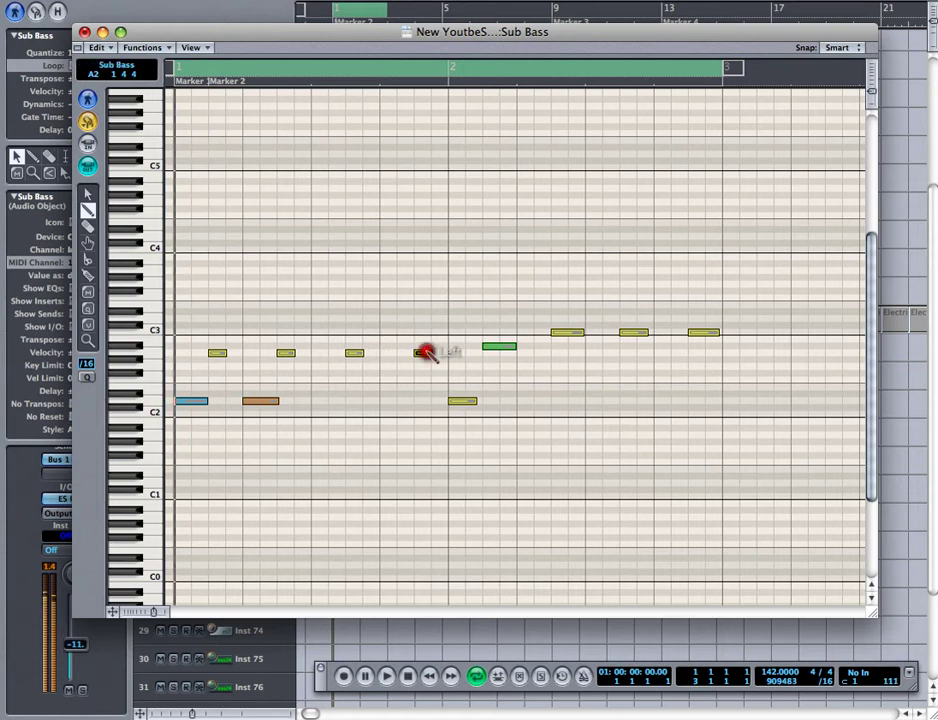
pyautogui.click(356, 352)
pyautogui.click(423, 352)
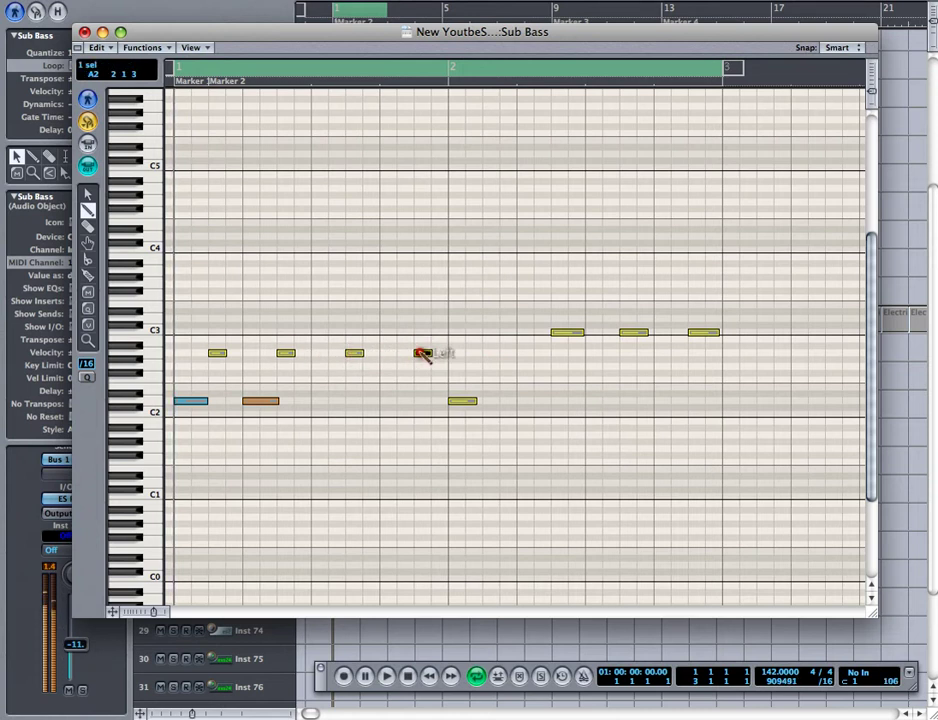
# - Replace the A#2 note and the three C3 notes in bar 2 with sixteenth-length notes at the same positions
pyautogui.click(487, 346)
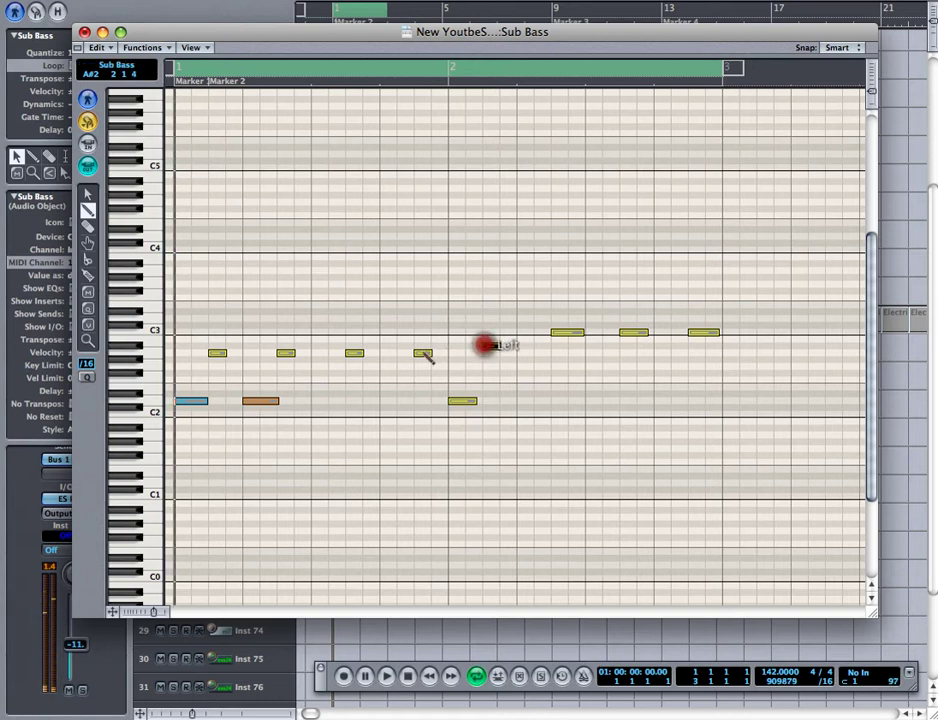
pyautogui.click(488, 348)
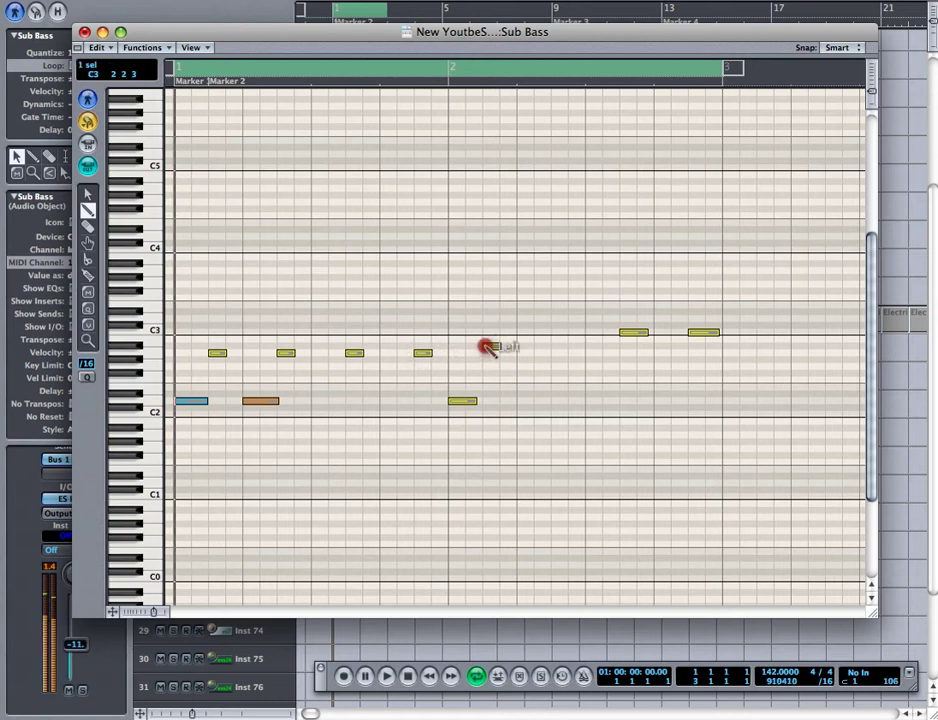
pyautogui.click(555, 332)
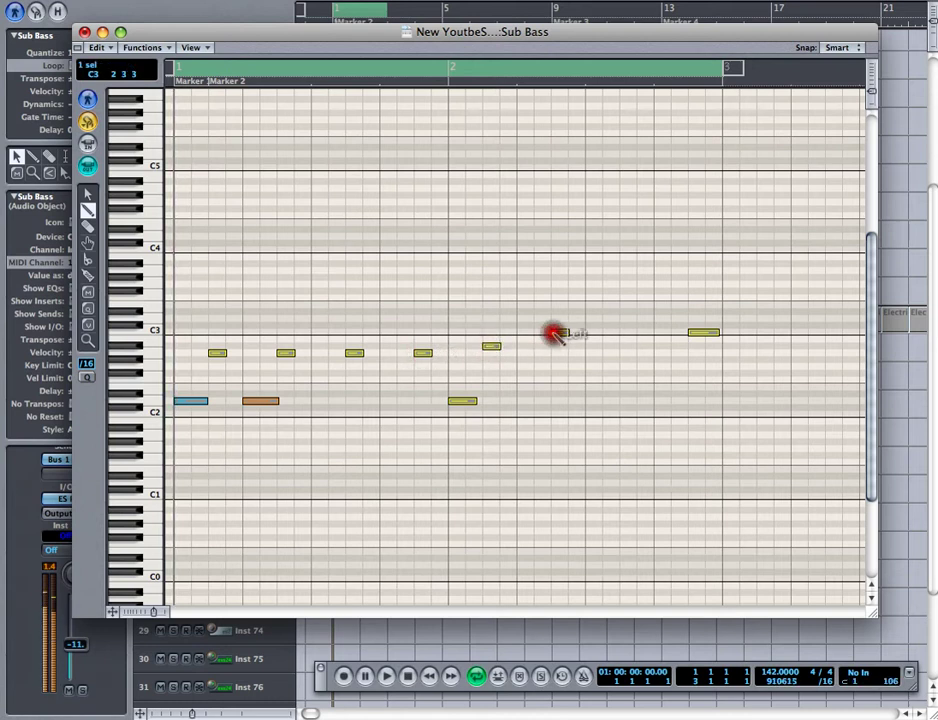
pyautogui.click(486, 347)
pyautogui.click(555, 332)
pyautogui.click(627, 333)
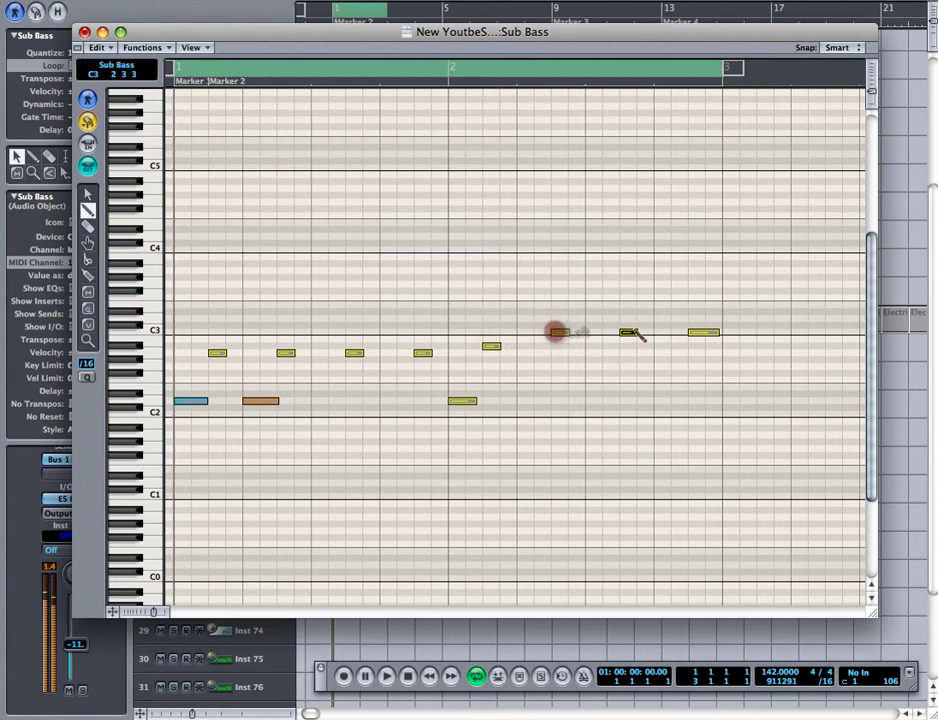
pyautogui.click(558, 334)
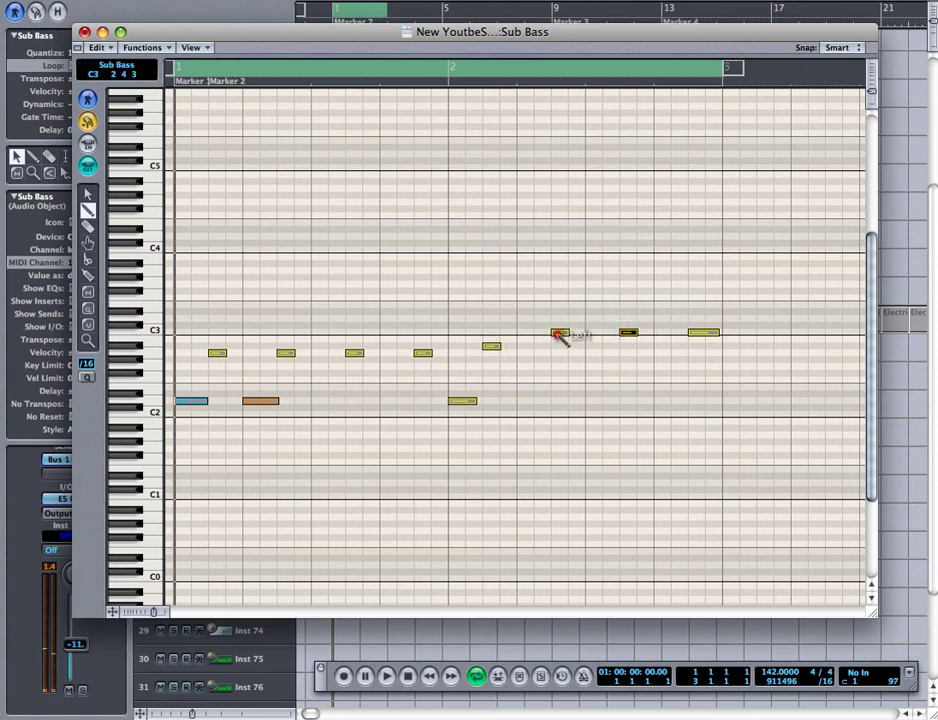
pyautogui.click(625, 332)
pyautogui.click(691, 333)
pyautogui.click(625, 334)
pyautogui.click(691, 333)
# - Replace the two D2 notes in bar 1 and the one at the start of bar 2 with sixteenth-length notes
pyautogui.press('Delete')
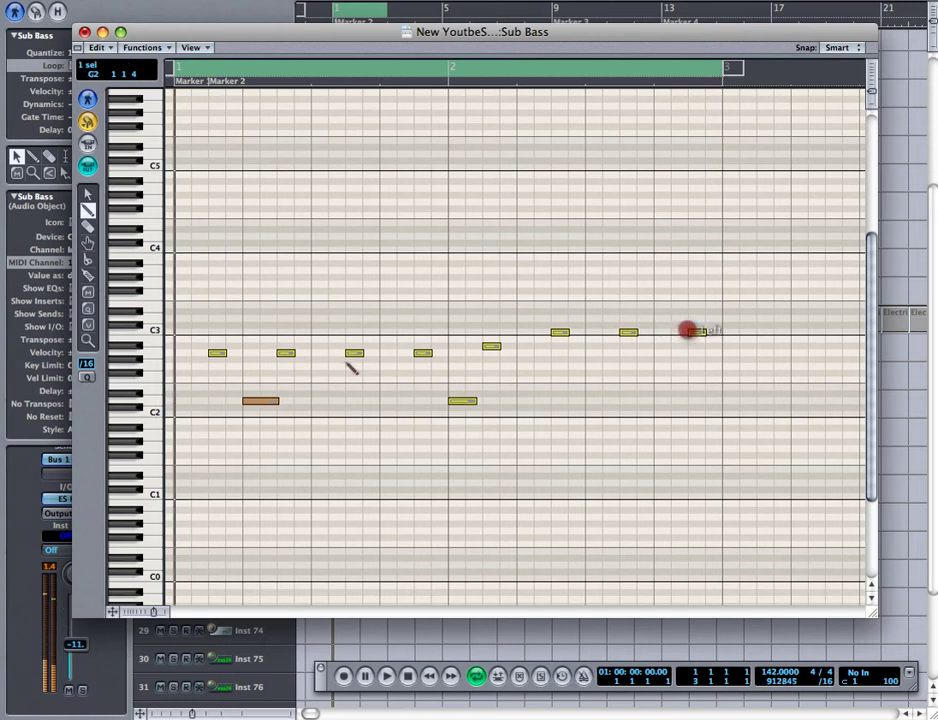
pyautogui.click(198, 401)
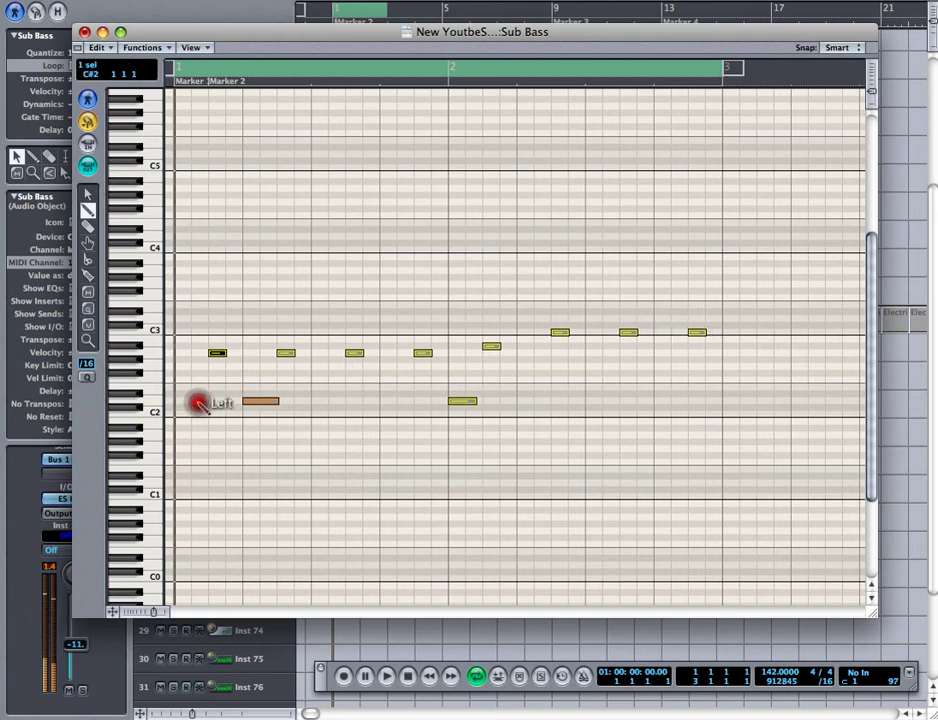
pyautogui.click(217, 356)
pyautogui.click(180, 400)
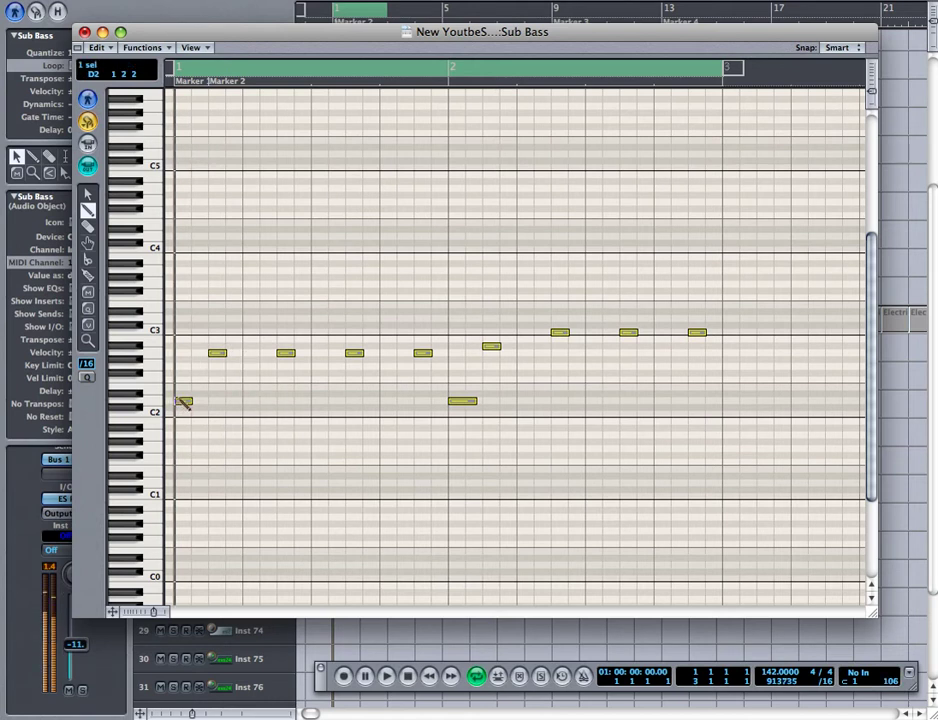
pyautogui.click(183, 402)
pyautogui.click(261, 402)
pyautogui.click(210, 353)
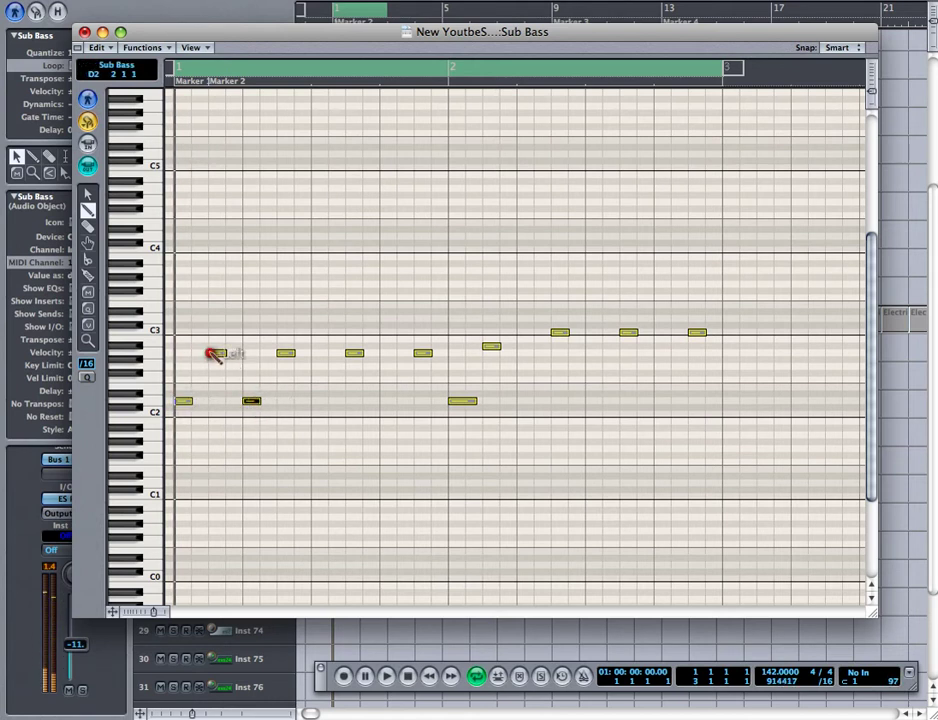
pyautogui.keyDown('super'); pyautogui.click(254, 402); pyautogui.keyUp('super')
pyautogui.keyDown('super'); pyautogui.click(456, 402); pyautogui.keyUp('super')
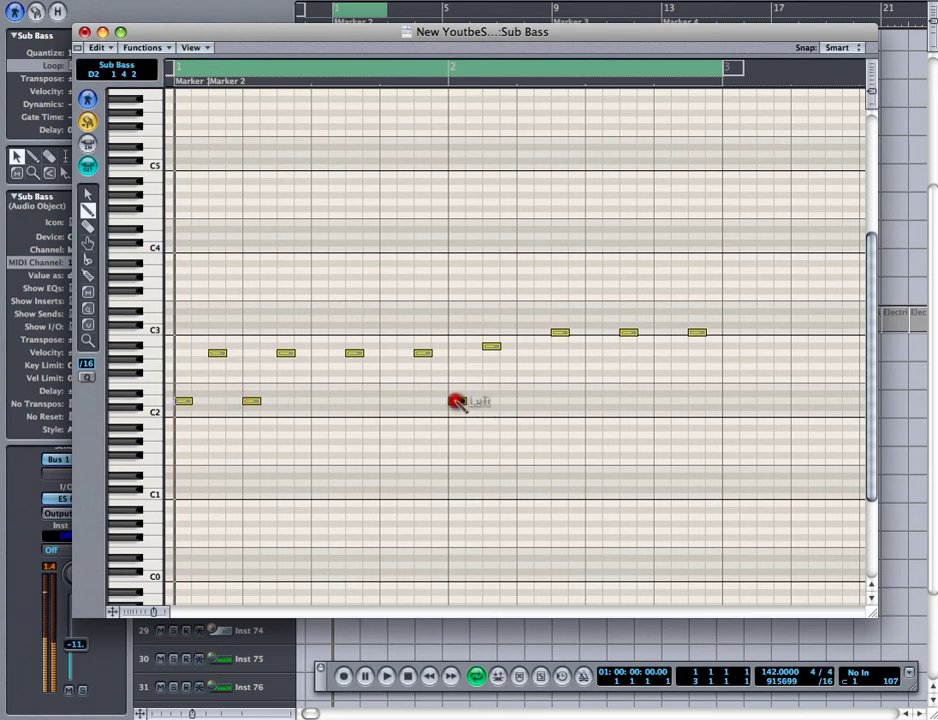
pyautogui.click(427, 354)
pyautogui.click(456, 401)
# - Select all eleven notes with the Pointer tool and shorten them together to 192 ticks
pyautogui.moveTo(180, 305); pyautogui.dragTo(733, 430)
pyautogui.click(727, 433)
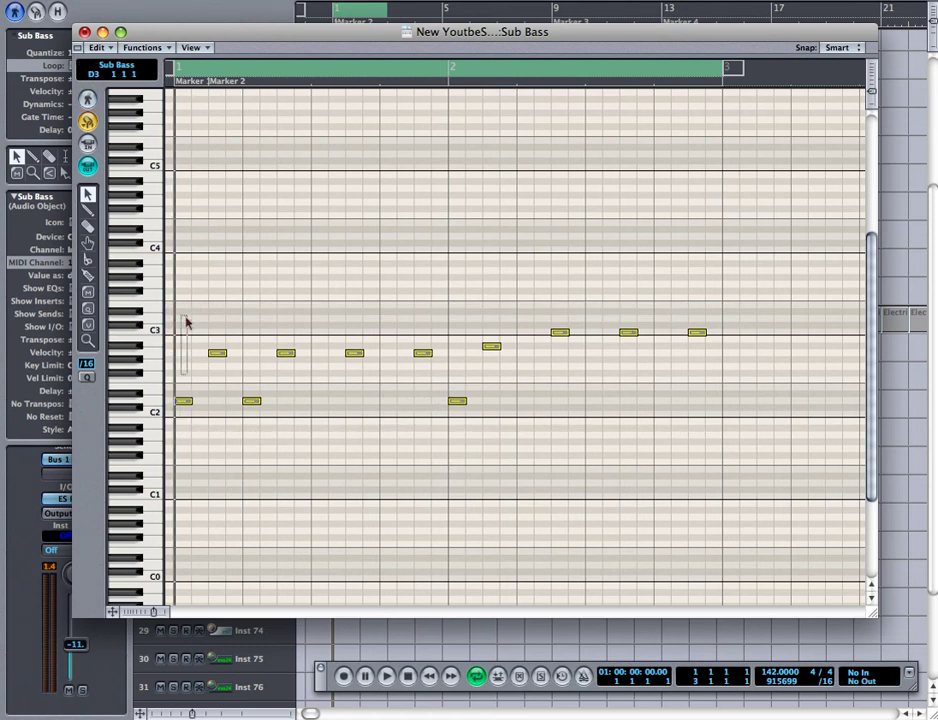
pyautogui.moveTo(186, 320); pyautogui.dragTo(207, 387)
pyautogui.moveTo(285, 432); pyautogui.dragTo(624, 400)
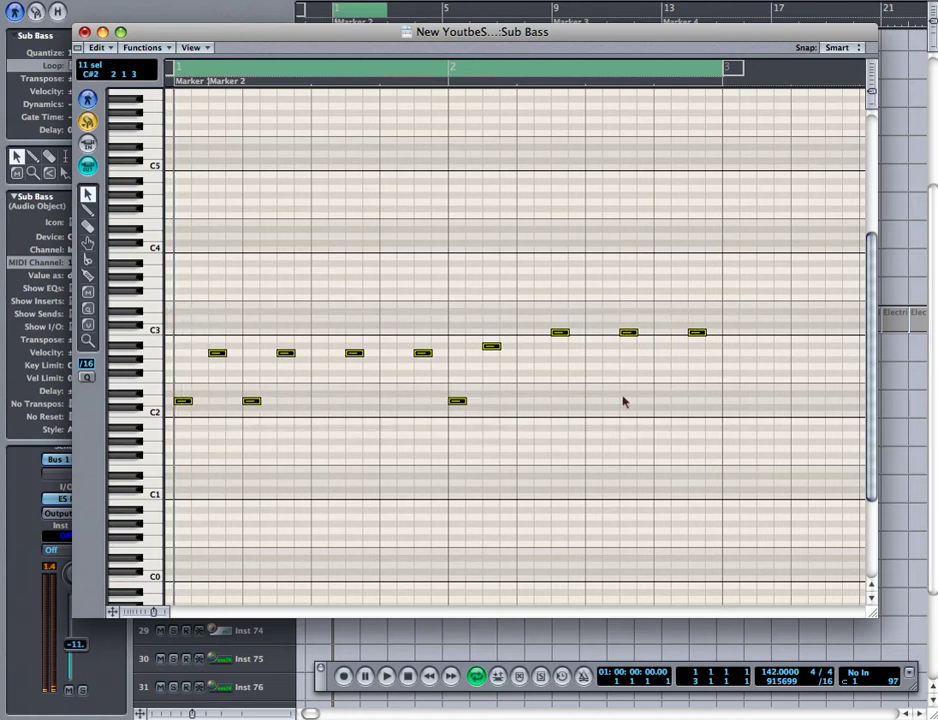
pyautogui.click(745, 441)
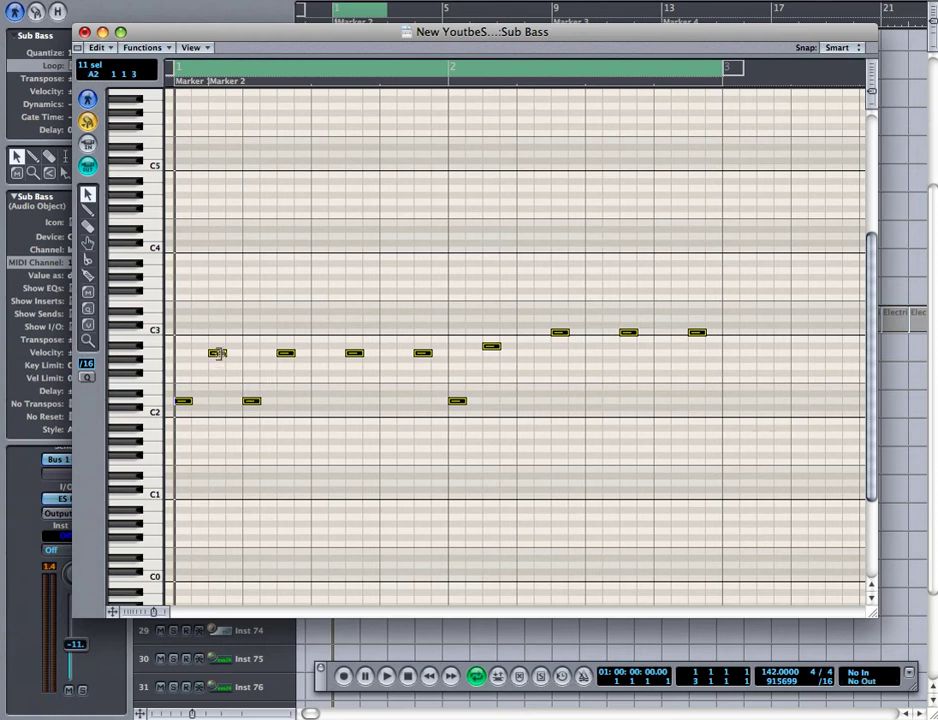
pyautogui.moveTo(218, 353)
pyautogui.mouseDown()
pyautogui.moveTo(252, 354)
pyautogui.moveTo(216, 356)
pyautogui.mouseUp()
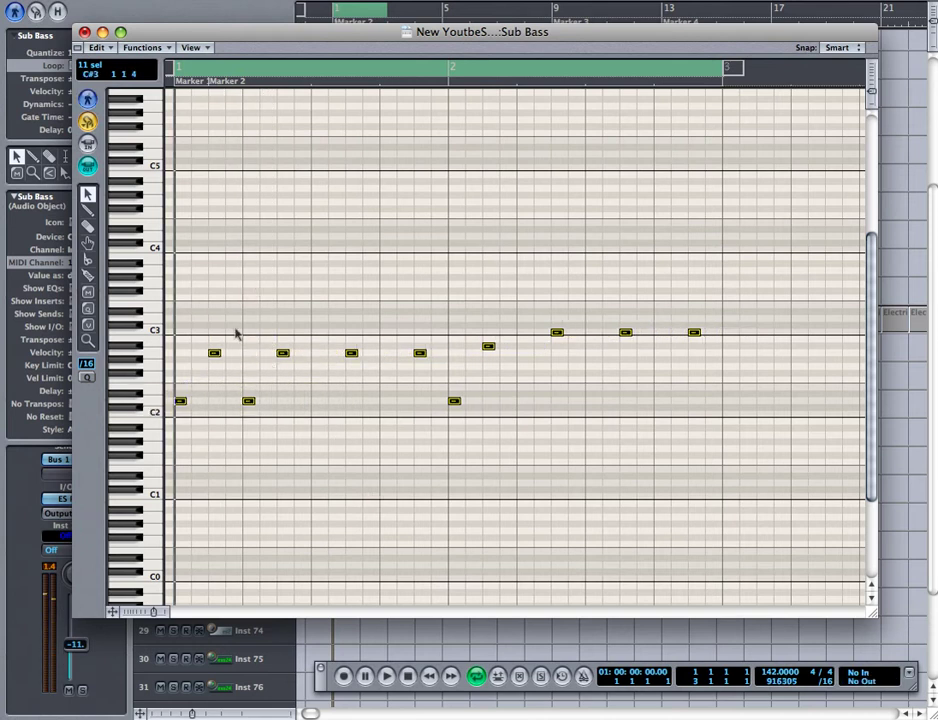
# - Open the Sub Bass region's Event List from the first A2 note and turn off its Catch mode while auditioning playback
pyautogui.doubleClick(214, 355)
pyautogui.click(214, 355)
pyautogui.press('space')
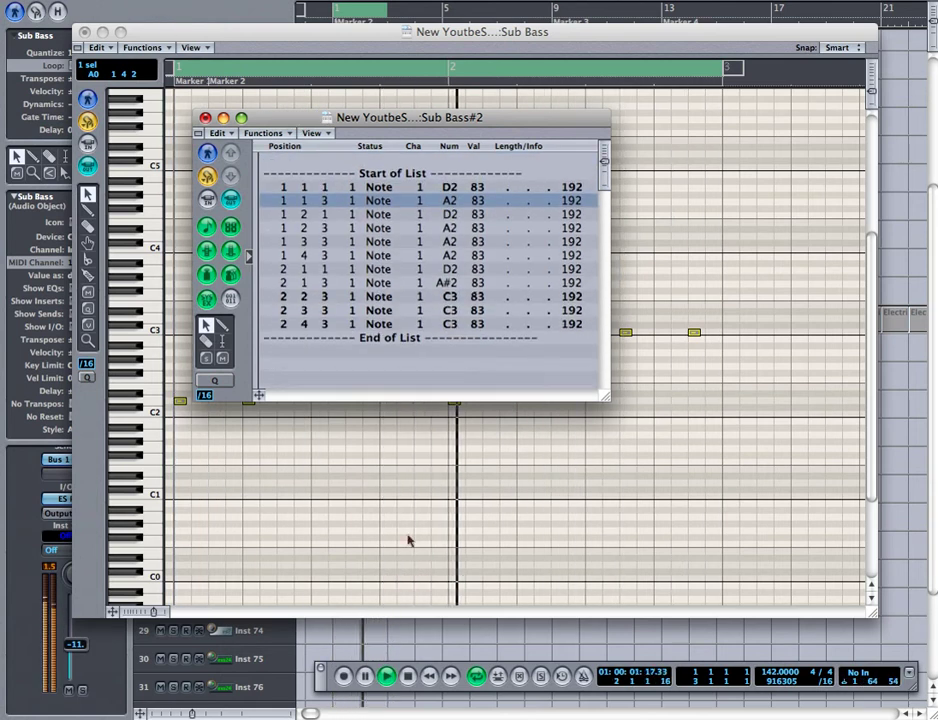
pyautogui.press('space')
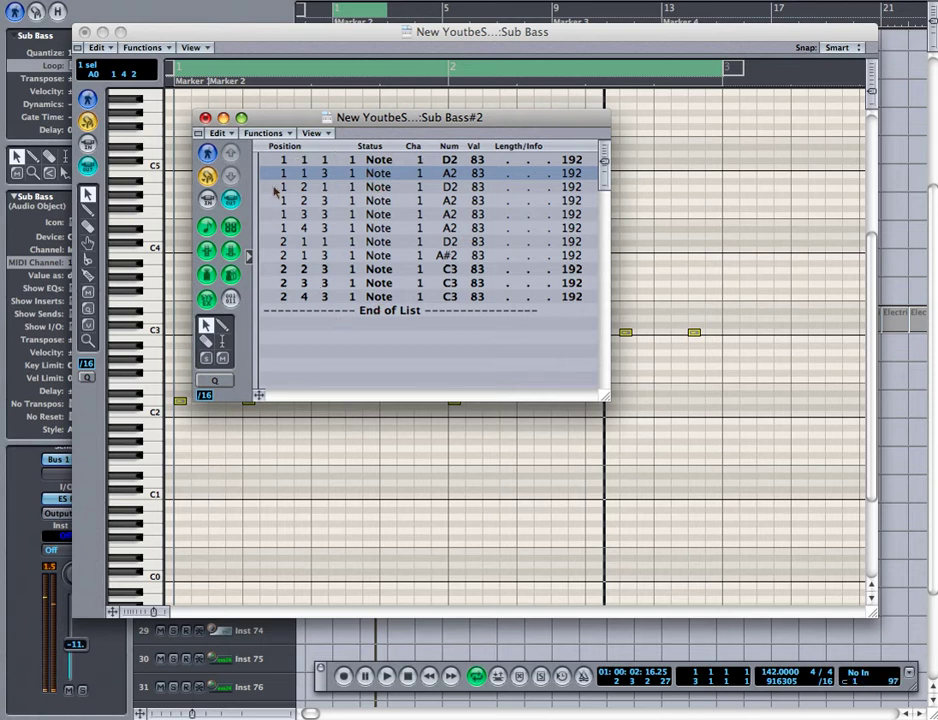
pyautogui.click(208, 154)
pyautogui.press('space')
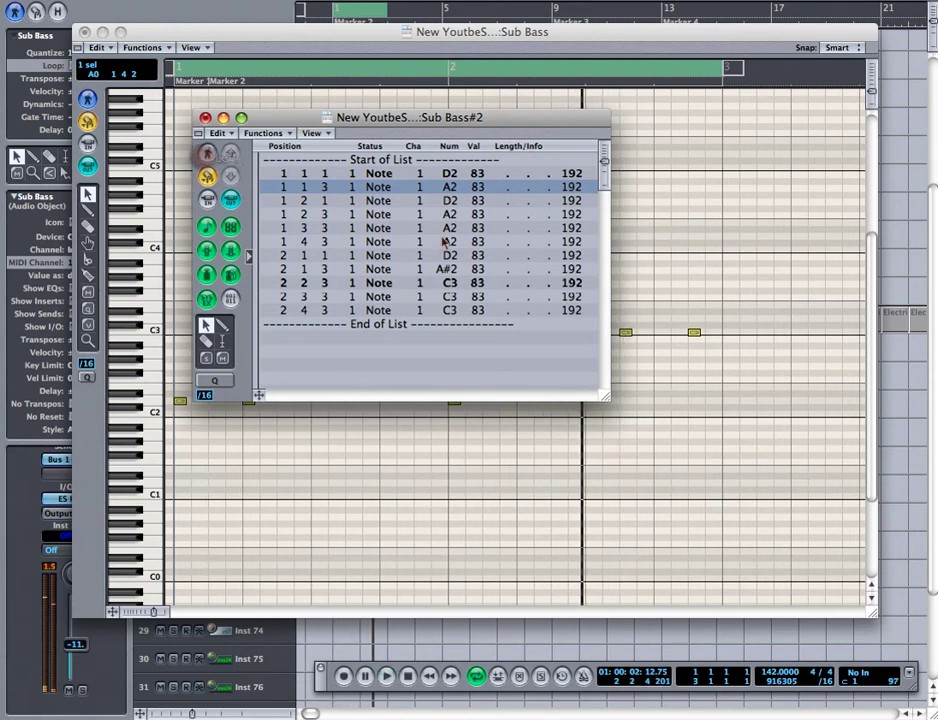
# - Place the Event List below the piano roll's notes and select the first D2 event to examine its position values
pyautogui.moveTo(433, 118)
pyautogui.mouseDown()
pyautogui.moveTo(477, 285)
pyautogui.moveTo(465, 411)
pyautogui.moveTo(476, 418)
pyautogui.moveTo(466, 411)
pyautogui.moveTo(476, 396)
pyautogui.mouseUp()
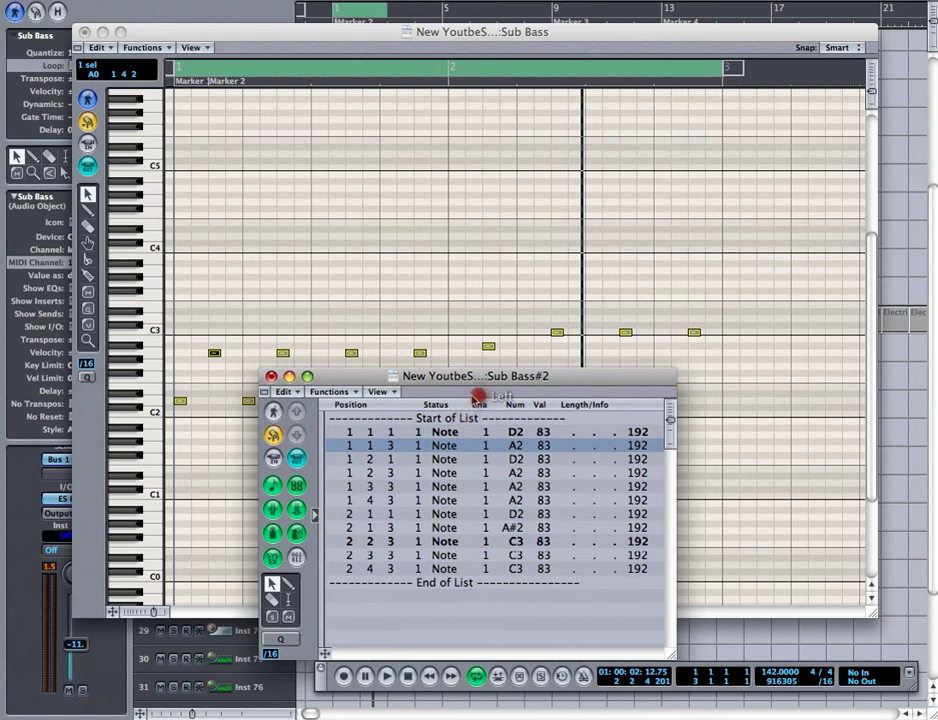
pyautogui.click(346, 433)
pyautogui.moveTo(346, 433); pyautogui.dragTo(346, 433)
pyautogui.click(347, 433)
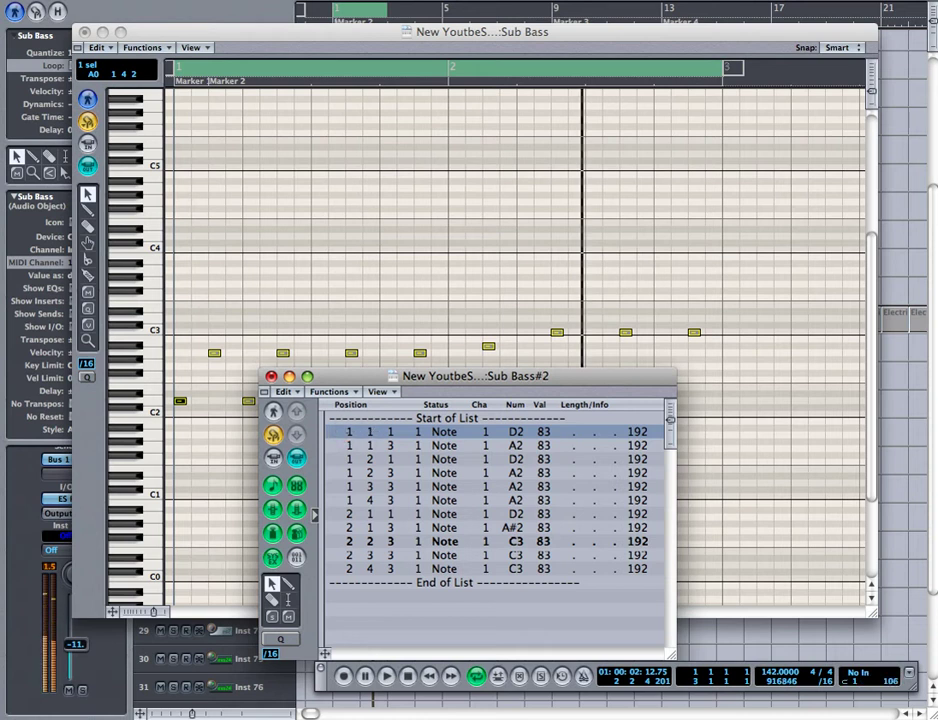
pyautogui.moveTo(367, 433); pyautogui.dragTo(367, 433)
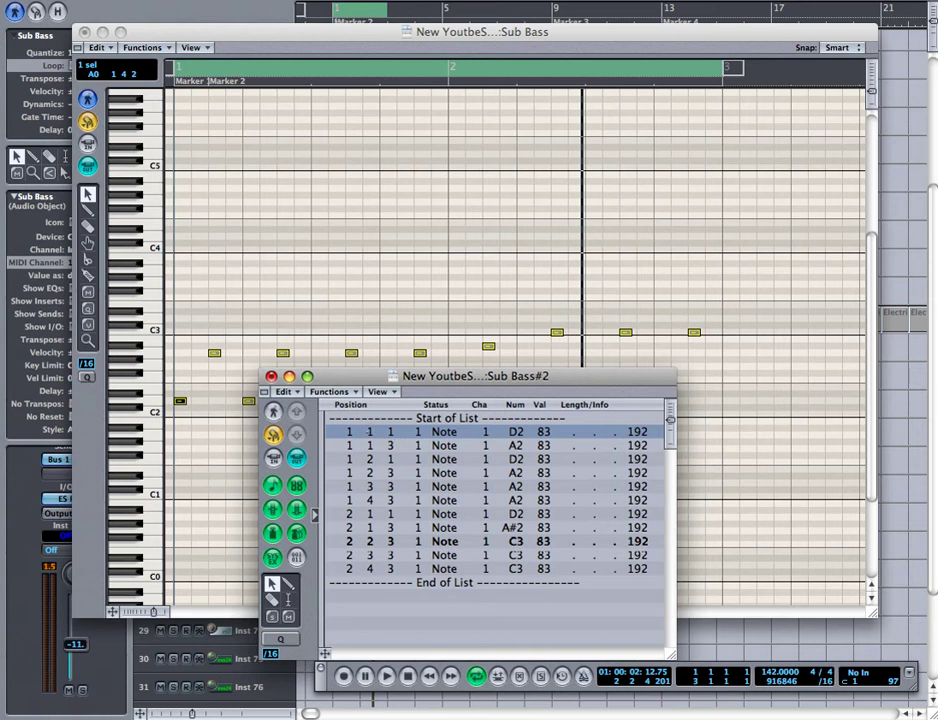
pyautogui.moveTo(506, 386); pyautogui.dragTo(433, 432)
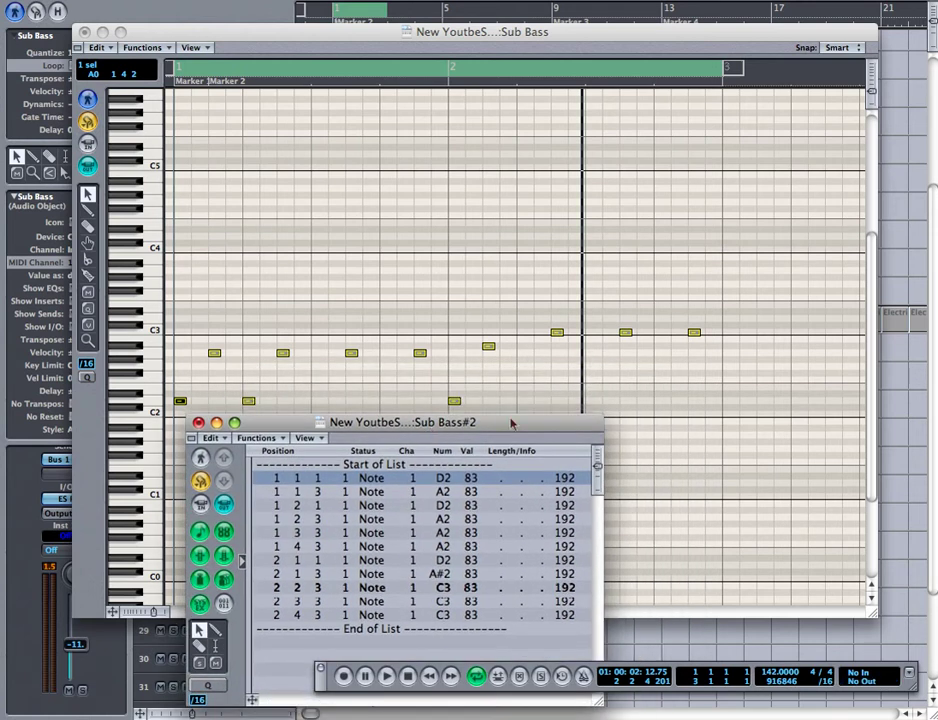
pyautogui.click(477, 371)
pyautogui.click(408, 420)
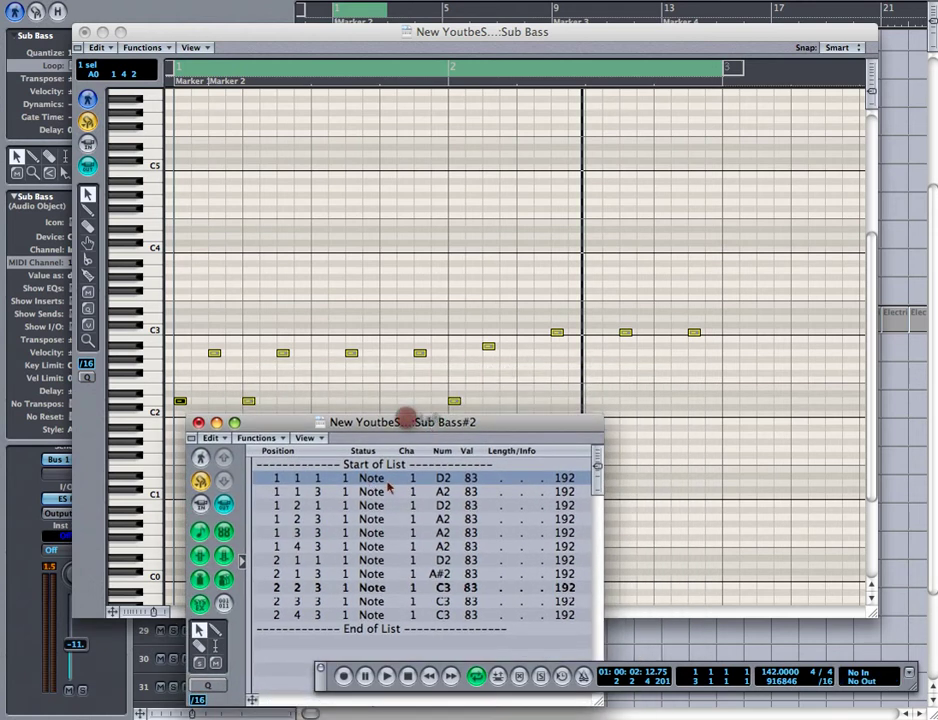
# - Mute the D2 note at the start of bar 1 with the Mute tool
pyautogui.rightClick(339, 385)
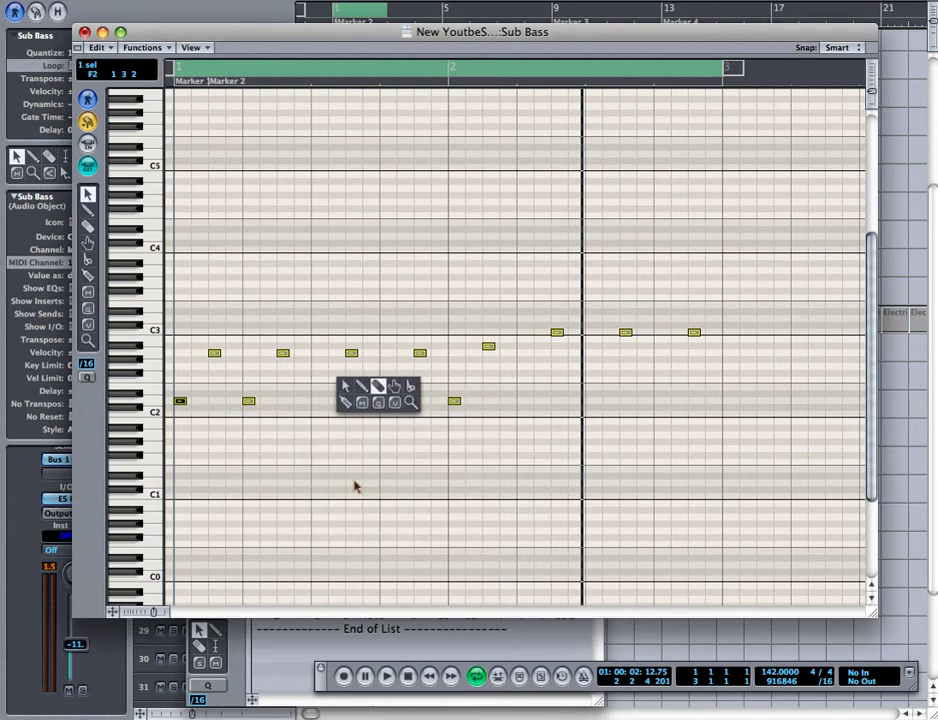
pyautogui.click(362, 402)
pyautogui.click(181, 402)
pyautogui.rightClick(181, 402)
pyautogui.click(182, 404)
pyautogui.click(290, 655)
pyautogui.click(178, 401)
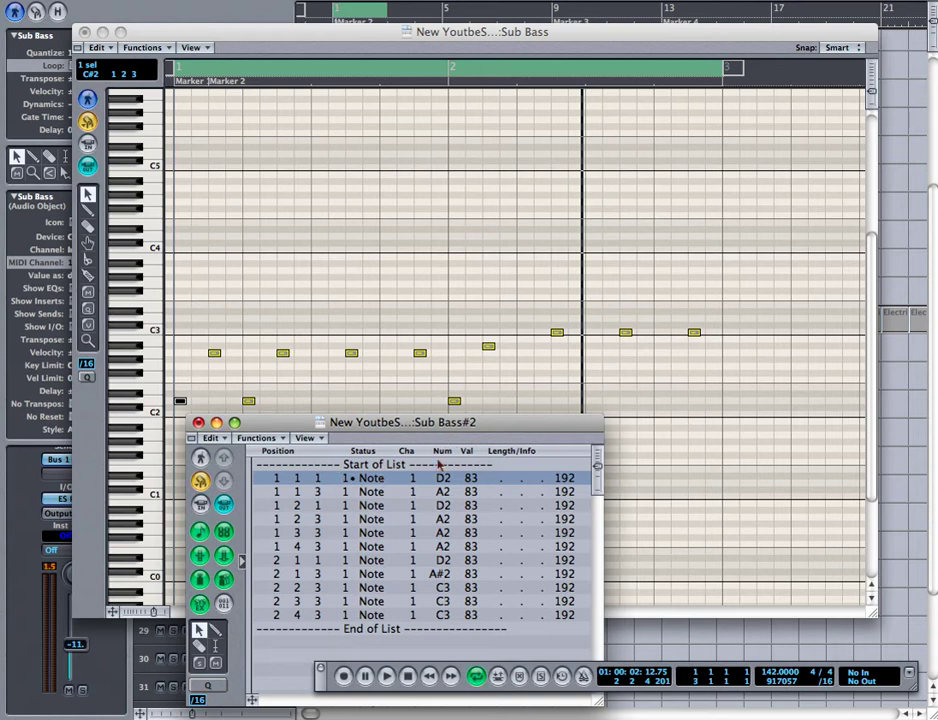
# - Unmute the D2 note at the start of bar 1 with the Mute tool
pyautogui.rightClick(241, 391)
pyautogui.click(258, 402)
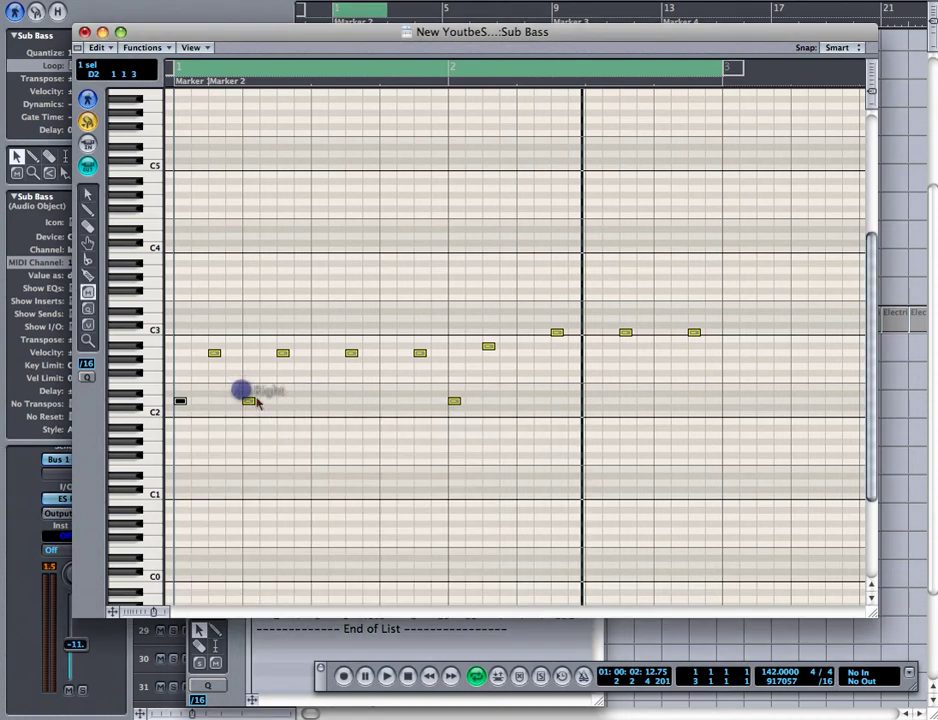
pyautogui.click(257, 402)
pyautogui.rightClick(260, 402)
pyautogui.click(201, 403)
pyautogui.click(180, 401)
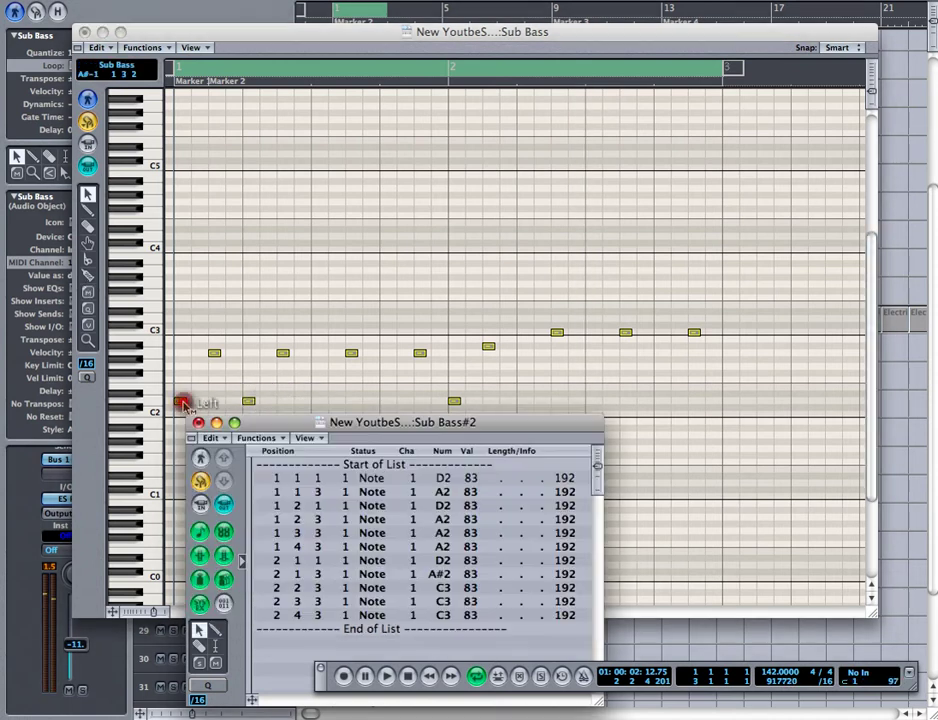
# - Lower the first D2 note's velocity to 1 in the Event List and check its colour in the piano roll
pyautogui.moveTo(304, 647); pyautogui.dragTo(352, 651)
pyautogui.click(295, 425)
pyautogui.click(343, 427)
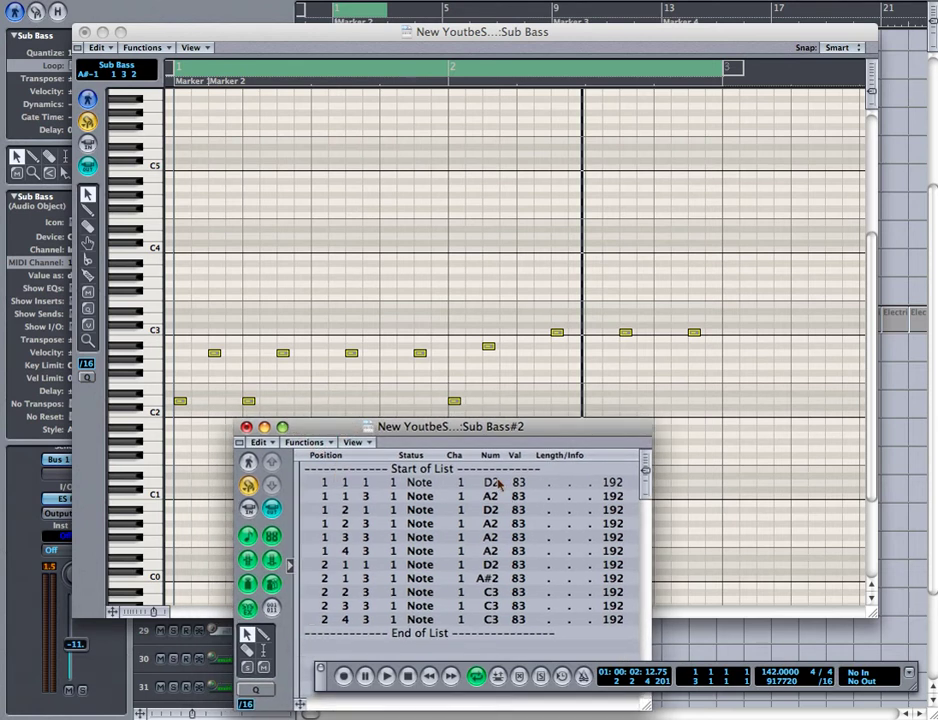
pyautogui.click(498, 482)
pyautogui.moveTo(498, 482)
pyautogui.mouseDown()
pyautogui.moveTo(498, 440)
pyautogui.moveTo(498, 520)
pyautogui.moveTo(498, 484)
pyautogui.mouseUp()
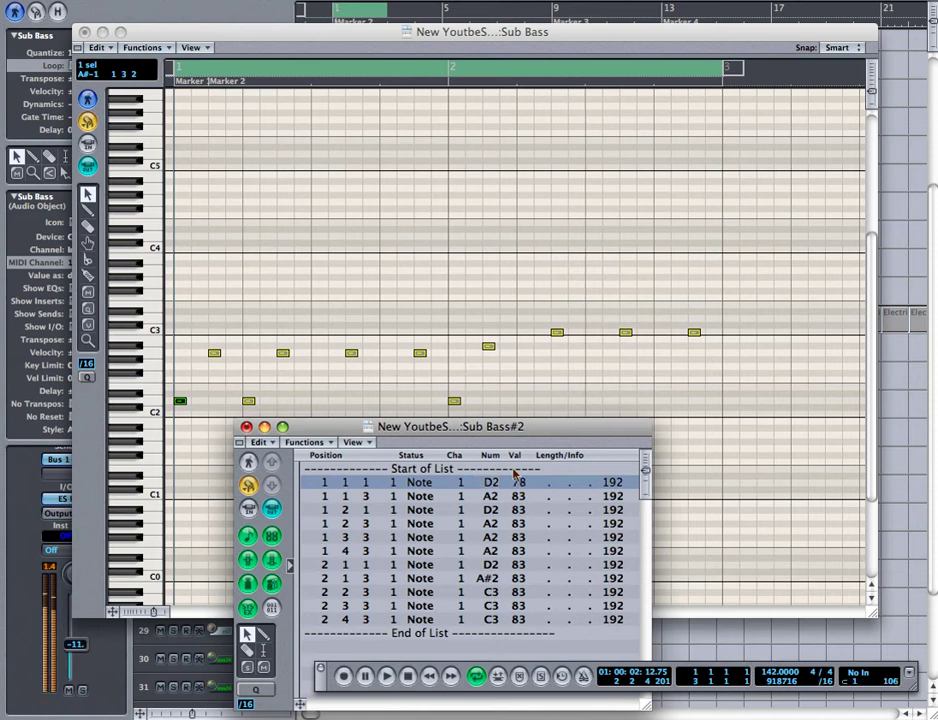
pyautogui.moveTo(517, 482); pyautogui.dragTo(517, 486)
pyautogui.click(212, 394)
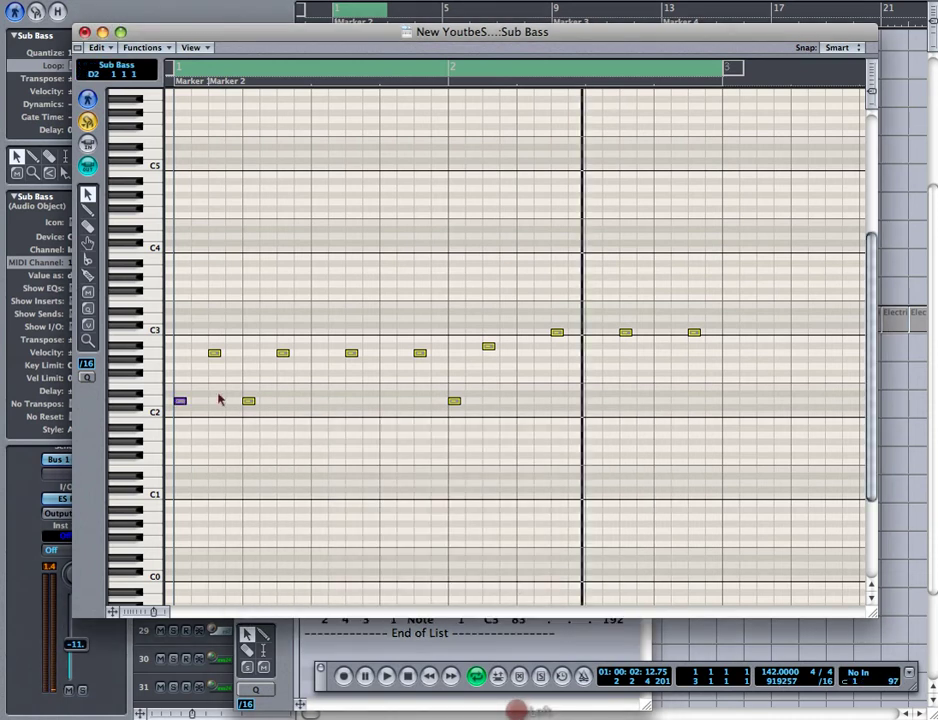
pyautogui.click(218, 395)
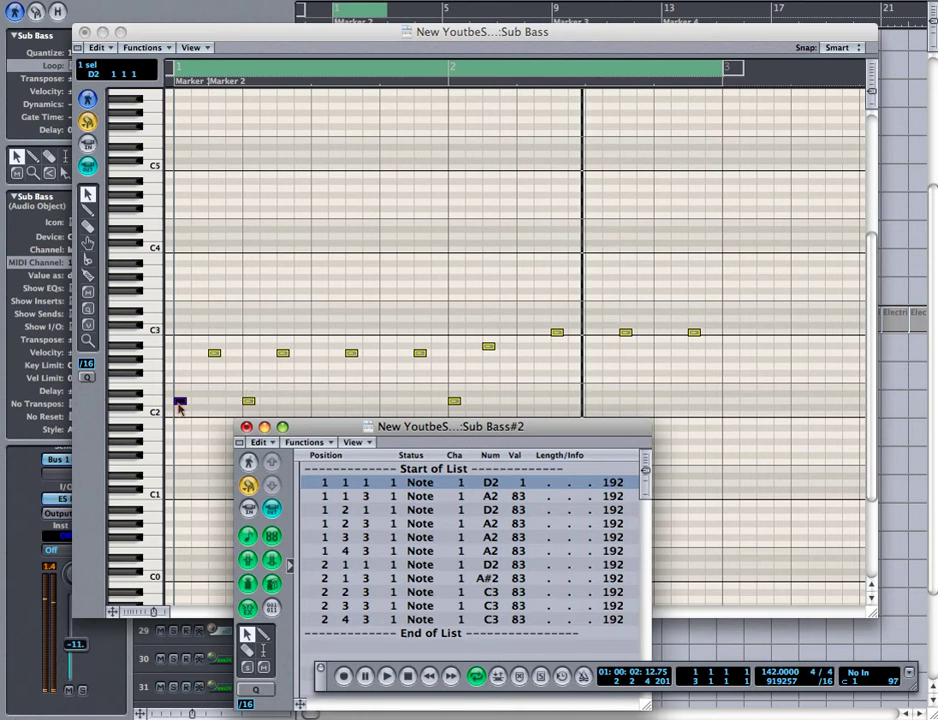
# - Raise the first D2 note's velocity to 127 in the Event List, and set it back to 83
pyautogui.moveTo(180, 406); pyautogui.dragTo(180, 404)
pyautogui.click(515, 486)
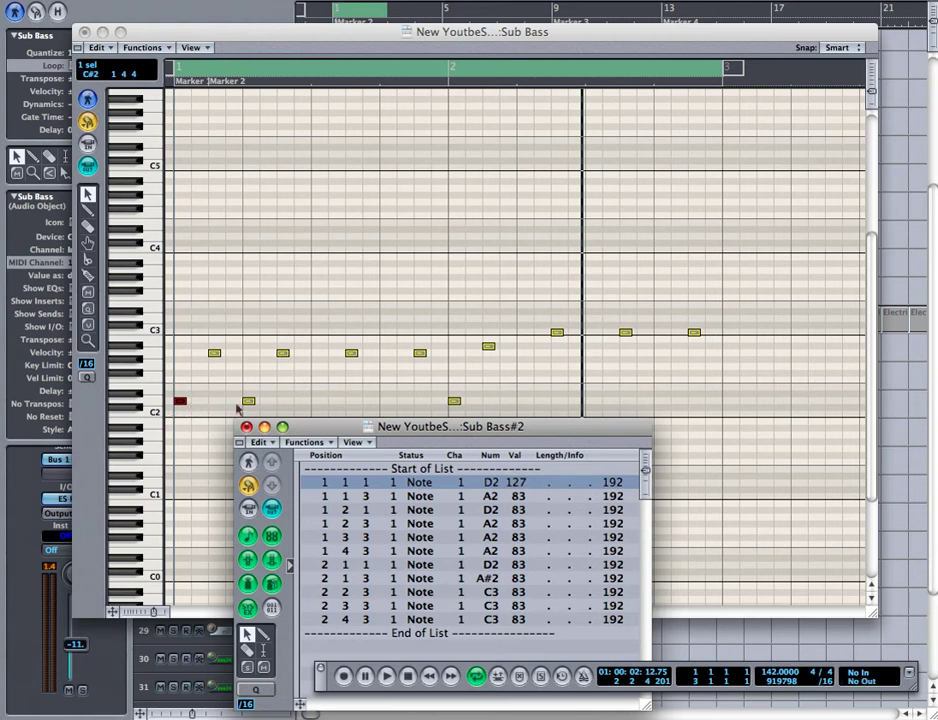
pyautogui.doubleClick(514, 483)
pyautogui.click(509, 484)
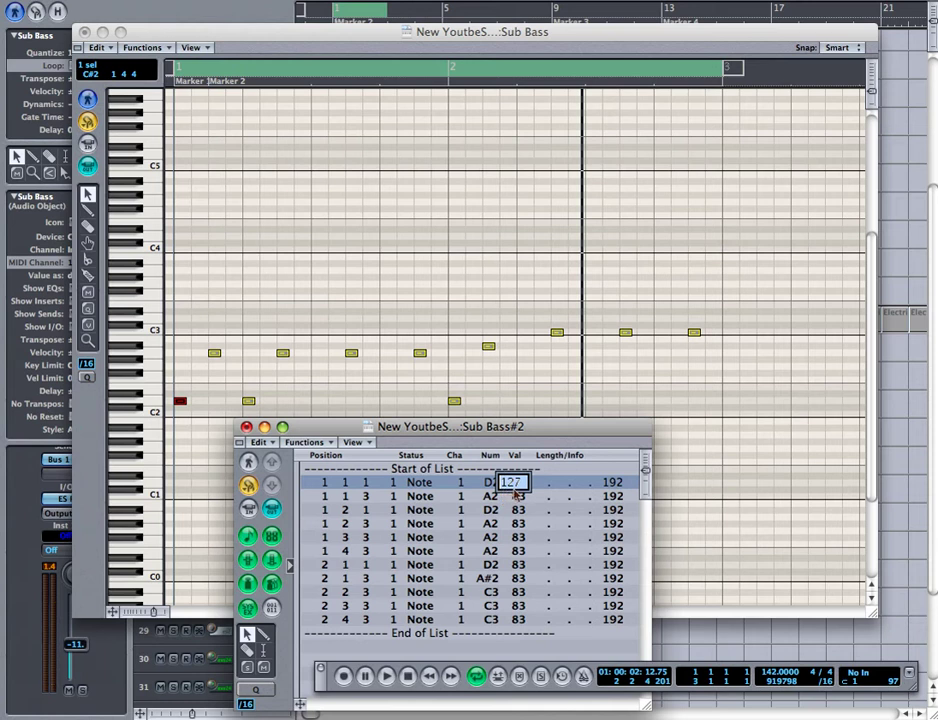
pyautogui.press('Return')
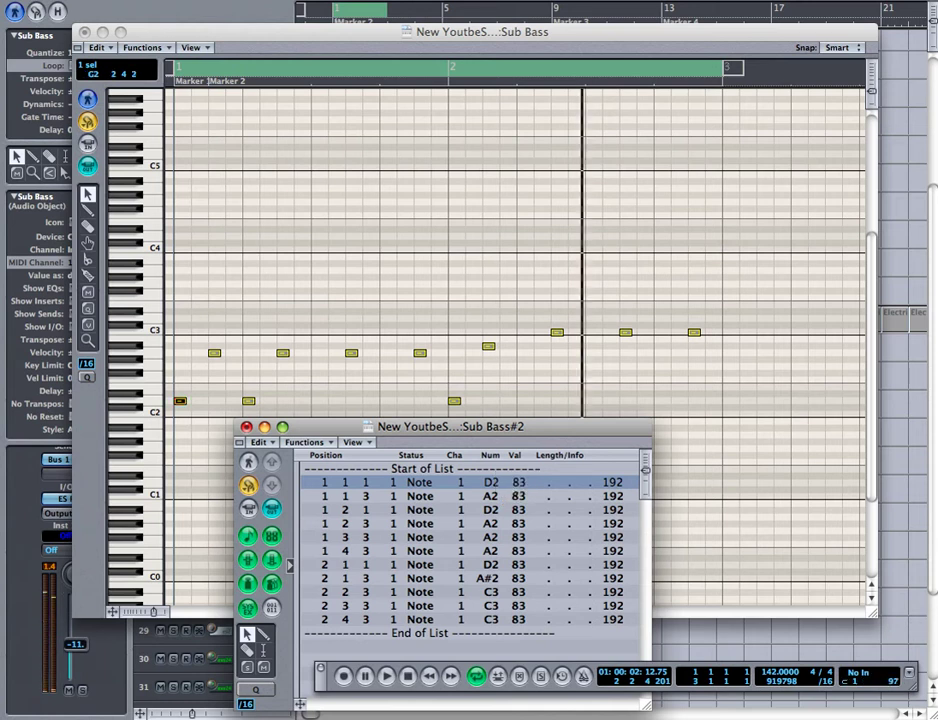
# - Shorten the first D2 note's length to 1 tick in the Event List
pyautogui.moveTo(582, 425); pyautogui.dragTo(578, 426)
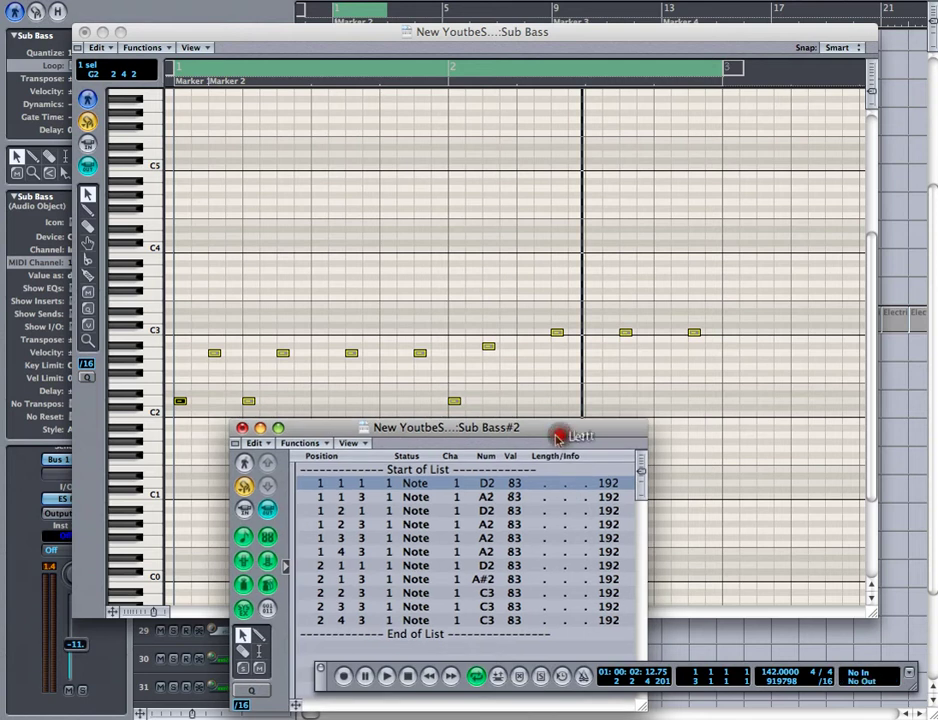
pyautogui.moveTo(544, 486); pyautogui.dragTo(579, 483)
pyautogui.click(541, 485)
pyautogui.click(563, 485)
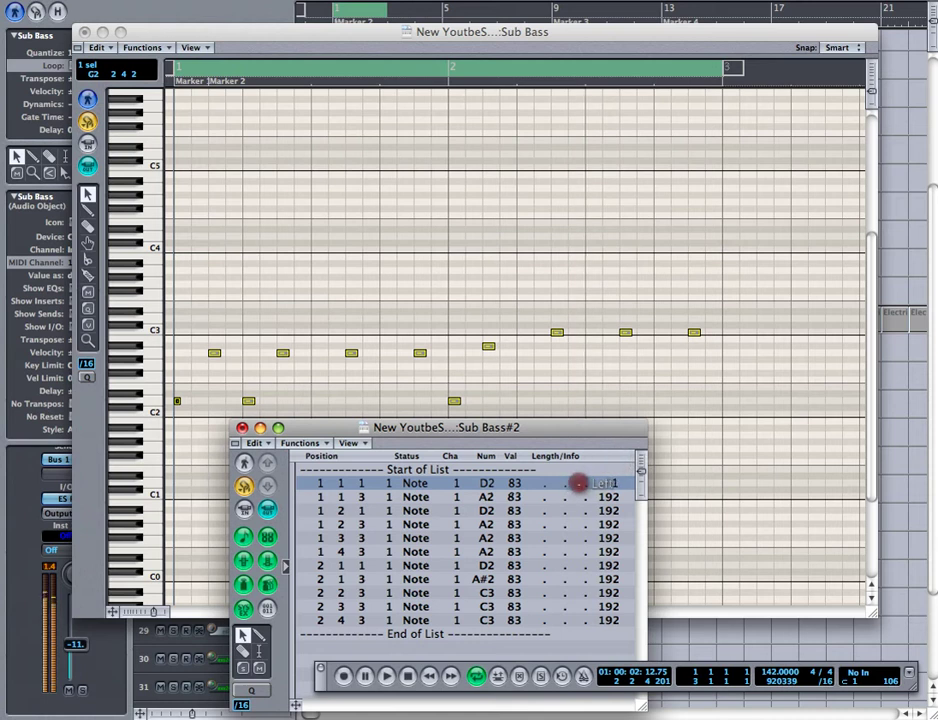
# - Set the first D2 note's length to 192 ticks in the Event List
pyautogui.doubleClick(580, 483)
pyautogui.write('1')
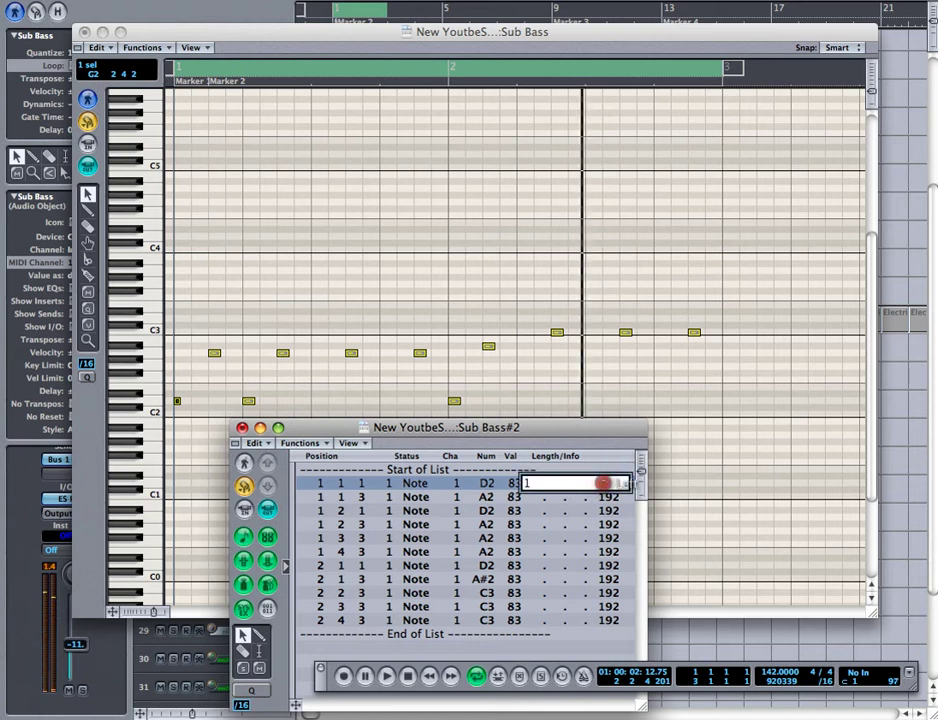
pyautogui.write('92')
pyautogui.press('Return')
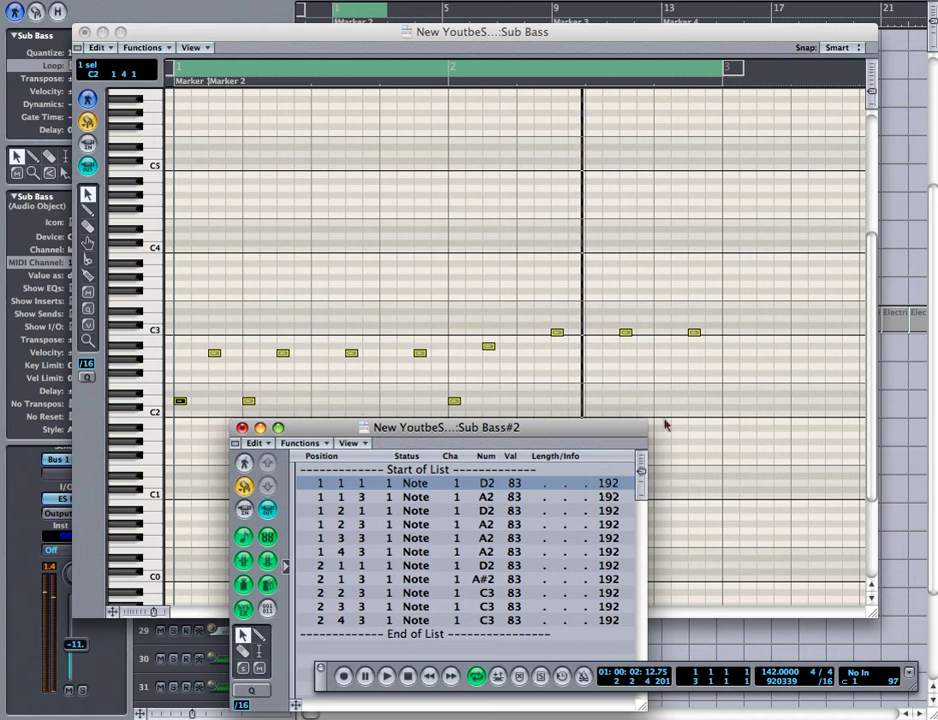
# - Close the Sub Bass region's Event List and return to the piano roll
pyautogui.moveTo(261, 504); pyautogui.dragTo(330, 415)
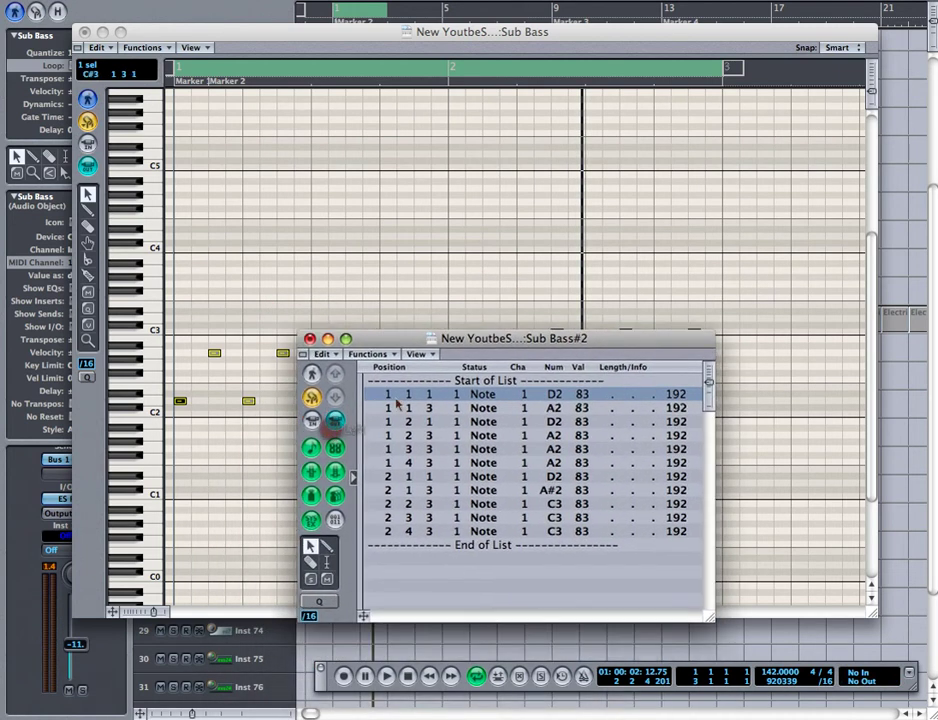
pyautogui.click(398, 339)
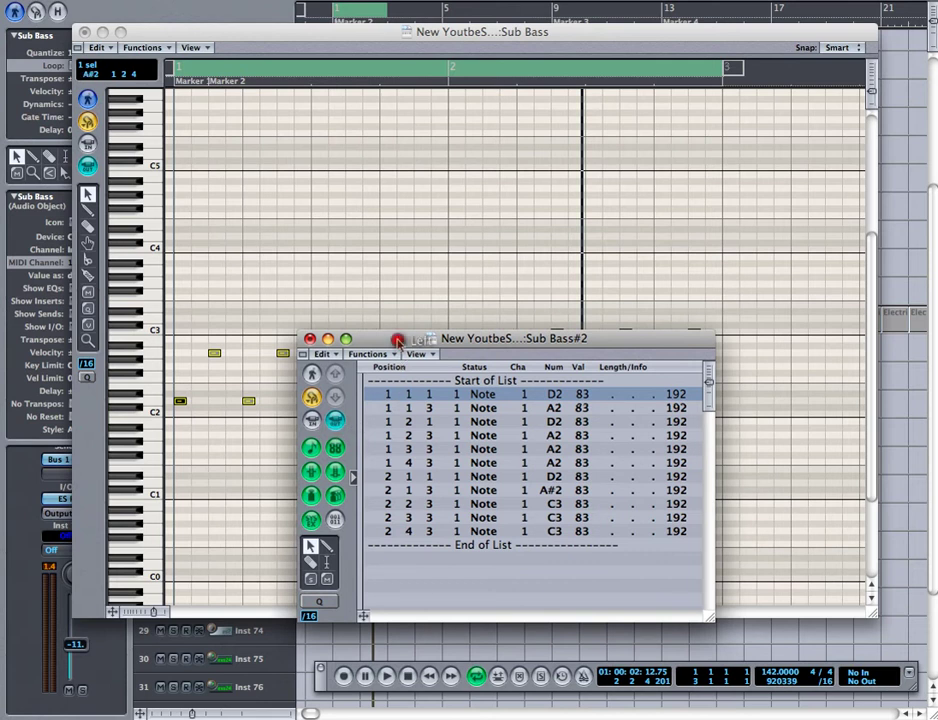
pyautogui.click(310, 339)
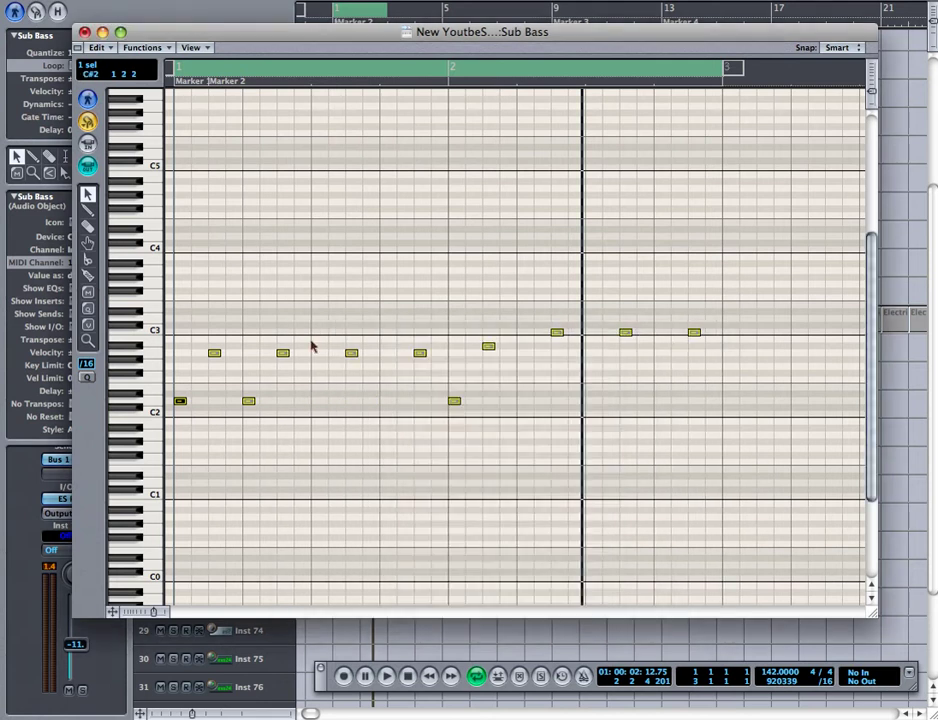
pyautogui.click(310, 345)
# - Set the piano roll's quantize value to 1/16-Note and select all eleven notes
pyautogui.click(87, 378)
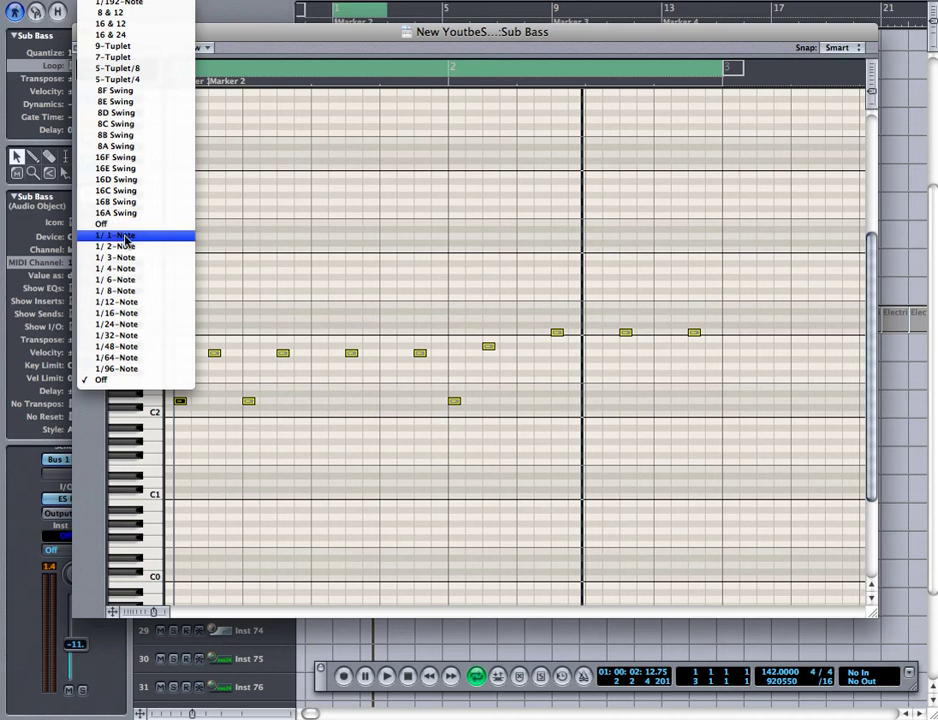
pyautogui.click(140, 315)
pyautogui.moveTo(227, 437); pyautogui.dragTo(204, 312)
pyautogui.press('super+a')
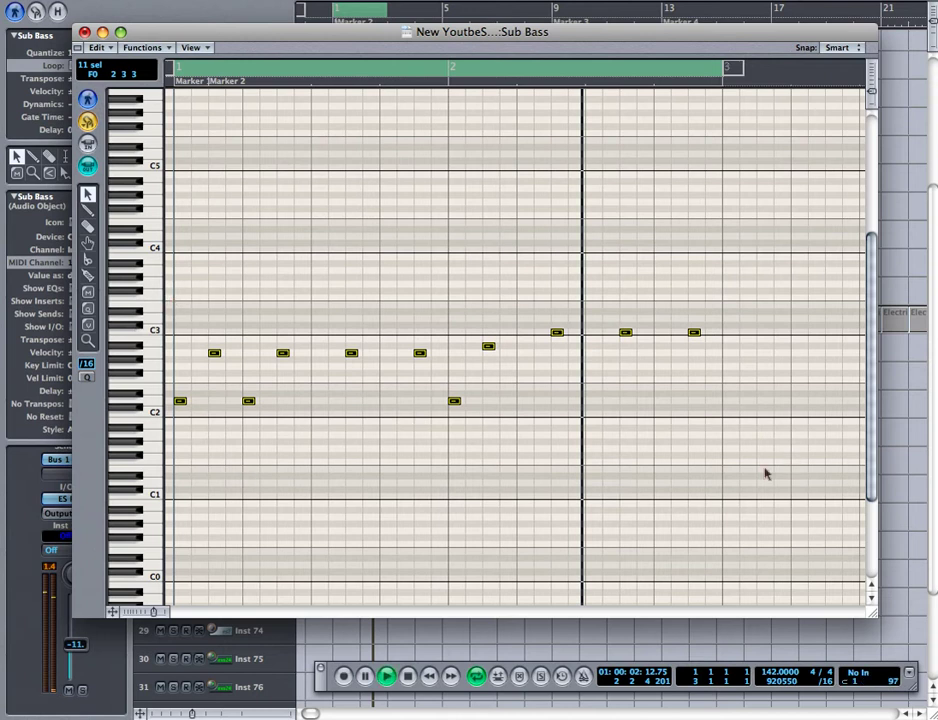
# - Audition the quantized Sub Bass notes briefly and stop playback
pyautogui.press('space')
pyautogui.click(743, 475)
pyautogui.click(386, 679)
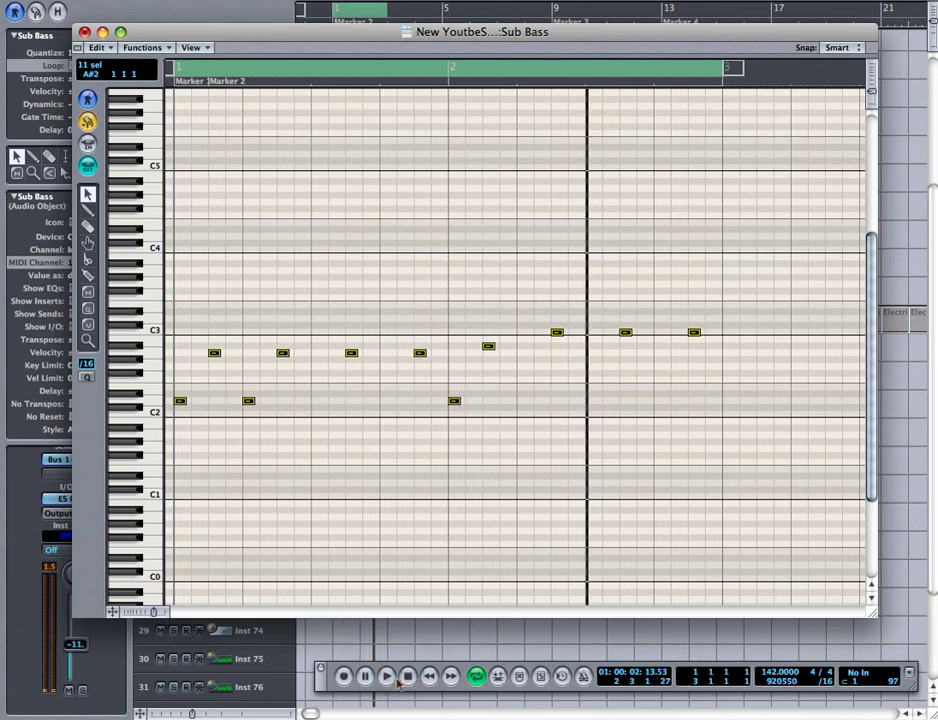
pyautogui.click(403, 679)
# - Quantize all eleven selected notes to 16A Swing and clear the selection
pyautogui.click(86, 368)
pyautogui.press('Up')
pyautogui.press('Up')
pyautogui.press('Up')
pyautogui.press('Up')
pyautogui.press('Up')
pyautogui.press('Up')
pyautogui.press('Up')
pyautogui.press('Up')
pyautogui.press('Up')
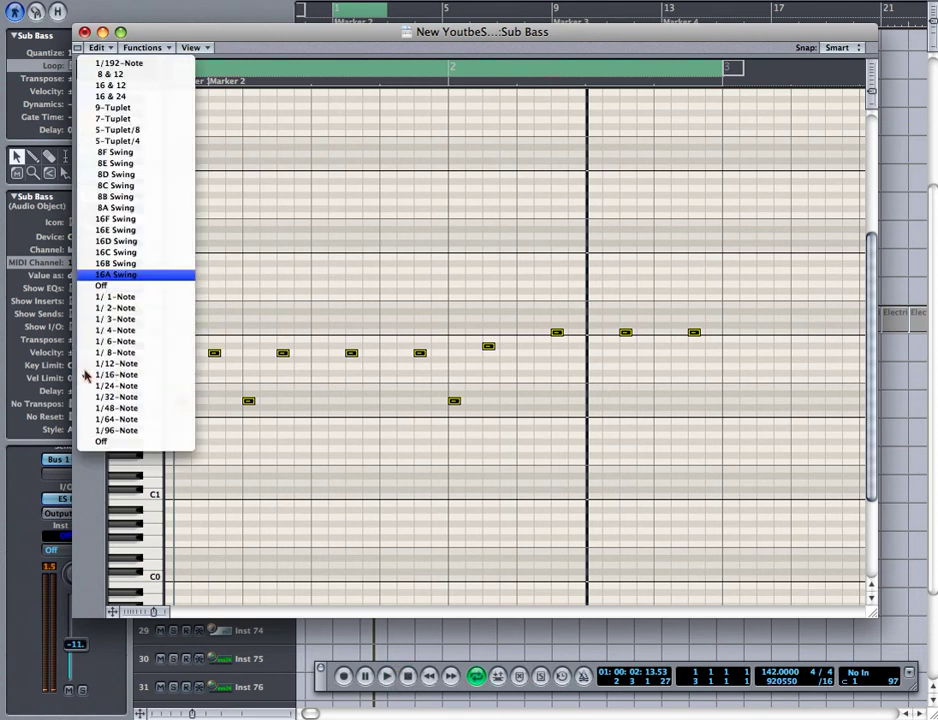
pyautogui.click(85, 374)
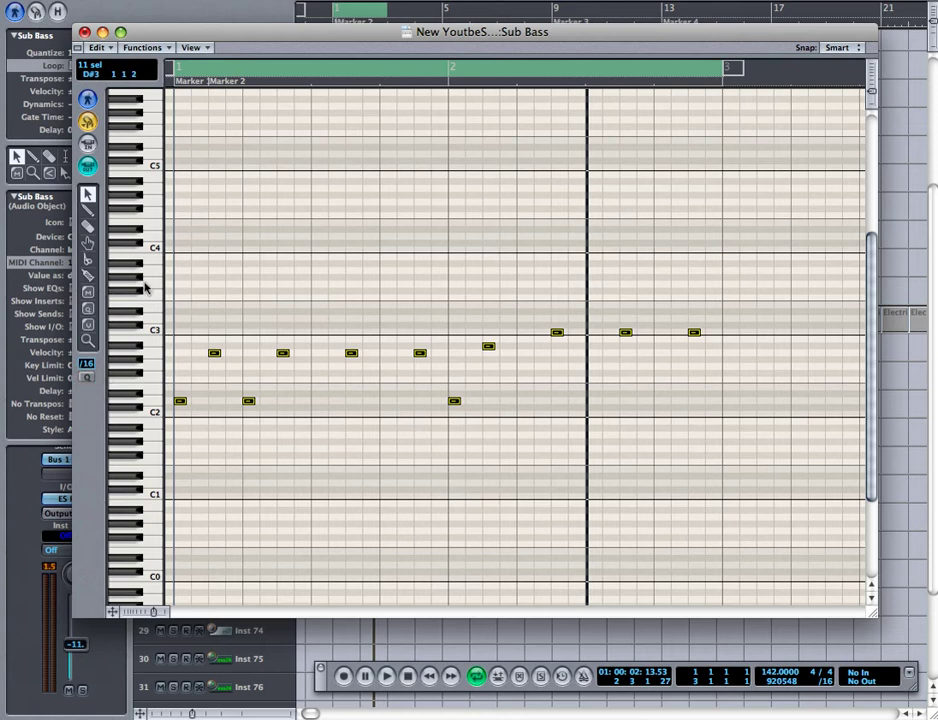
pyautogui.click(142, 280)
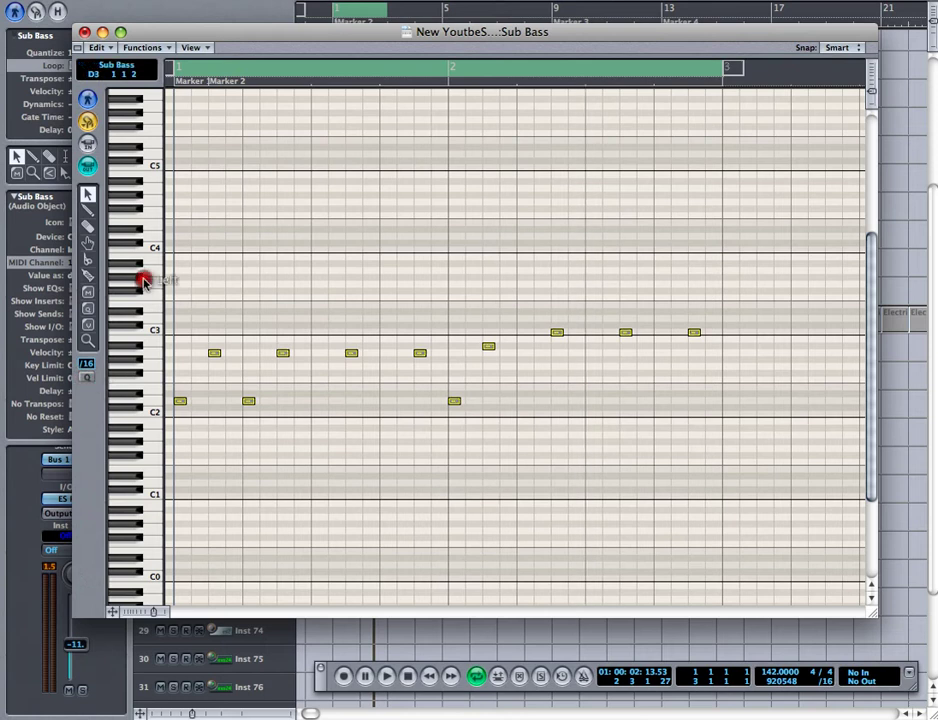
pyautogui.click(196, 318)
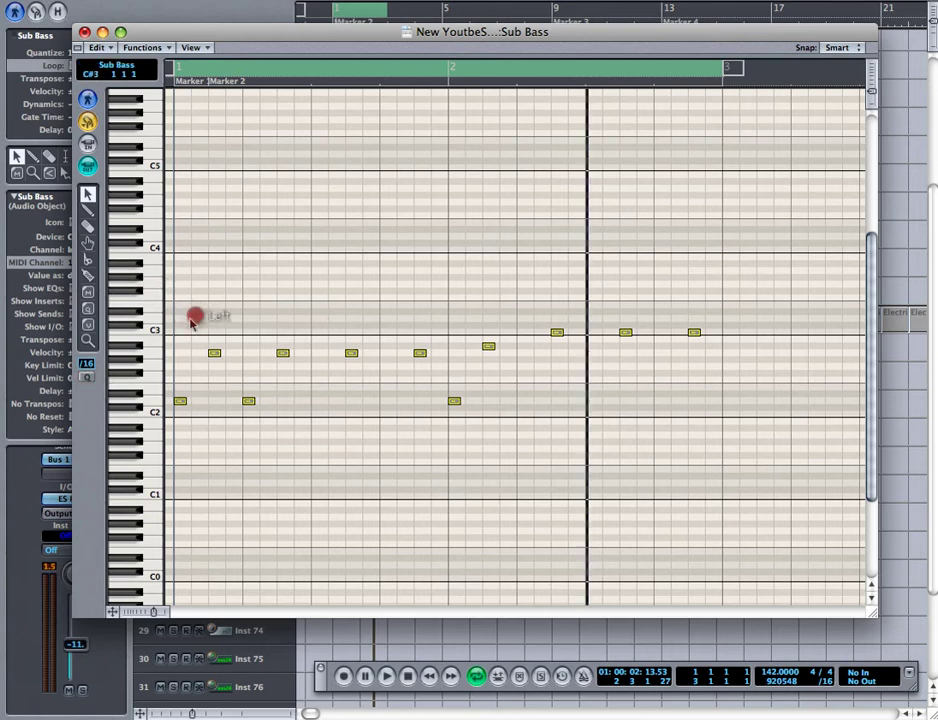
# - Change the piano roll's quantize value to 1/16-Note and play back the Sub Bass region
pyautogui.click(88, 372)
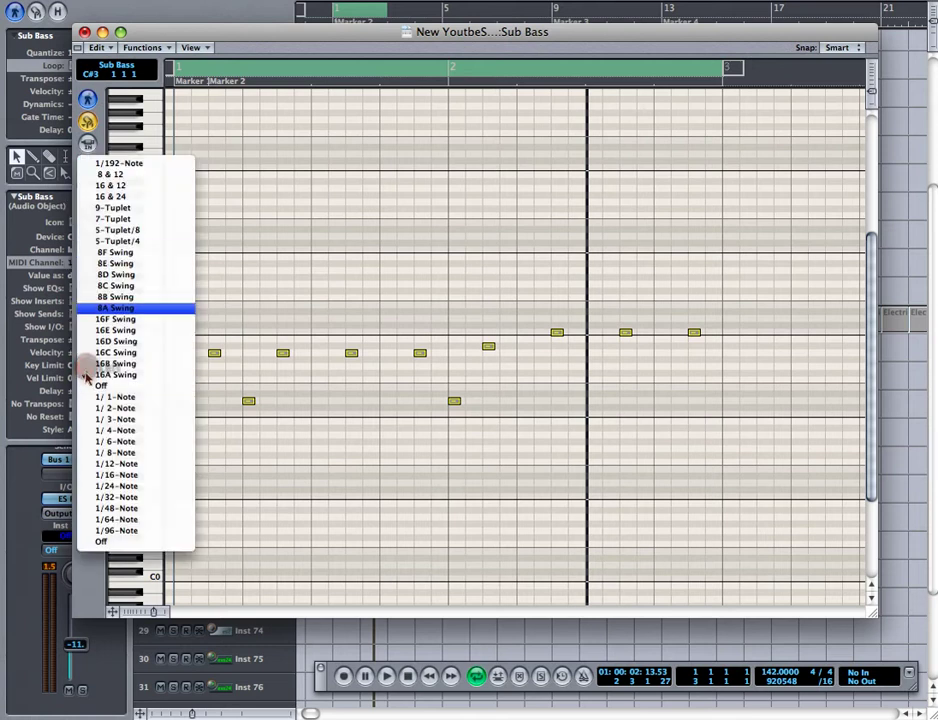
pyautogui.press('Down')
pyautogui.press('Down')
pyautogui.press('Down')
pyautogui.press('Down')
pyautogui.press('Down')
pyautogui.press('Down')
pyautogui.press('Down')
pyautogui.press('Down')
pyautogui.press('Down')
pyautogui.press('Down')
pyautogui.press('Down')
pyautogui.press('Down')
pyautogui.press('Down')
pyautogui.press('Down')
pyautogui.press('Down')
pyautogui.press('Down')
pyautogui.press('Down')
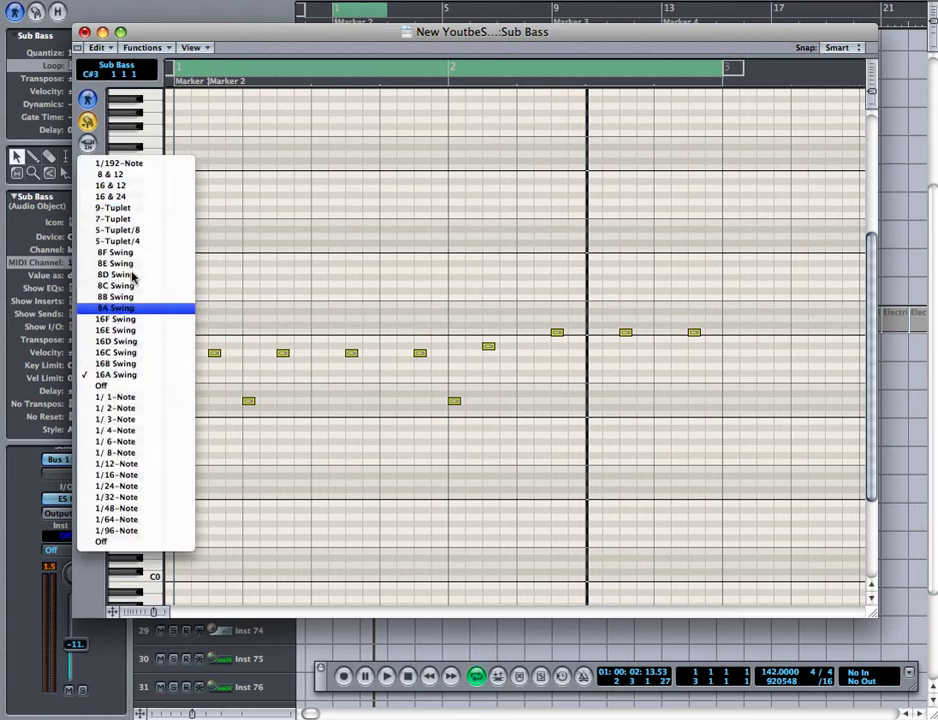
pyautogui.press('Down')
pyautogui.press('Down')
pyautogui.press('Down')
pyautogui.press('Down')
pyautogui.press('Down')
pyautogui.press('Down')
pyautogui.press('Down')
pyautogui.press('Down')
pyautogui.press('Down')
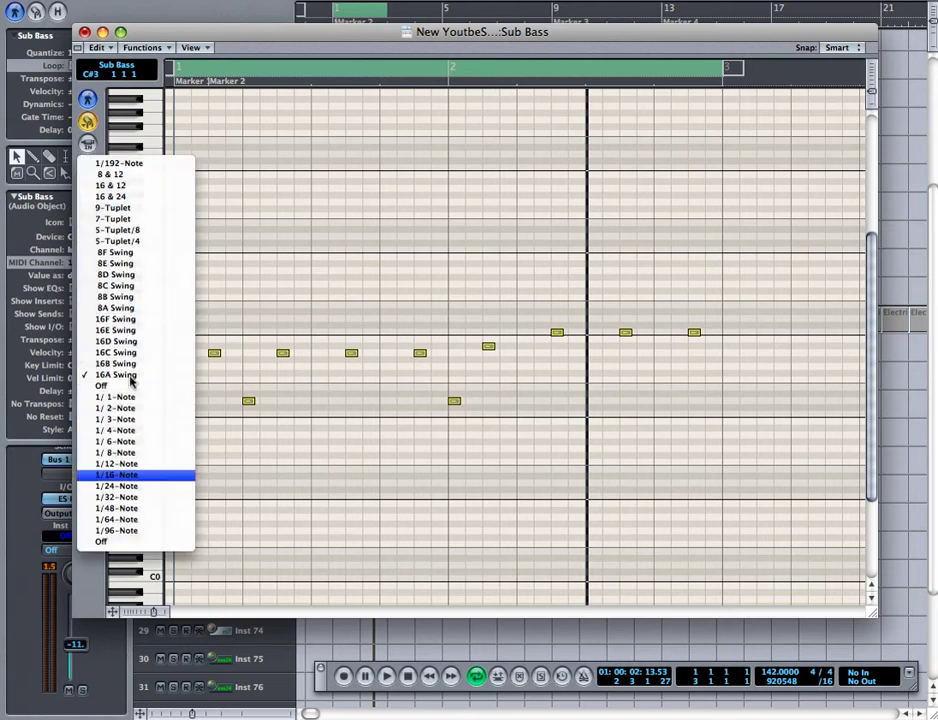
pyautogui.press('Return')
pyautogui.click(138, 478)
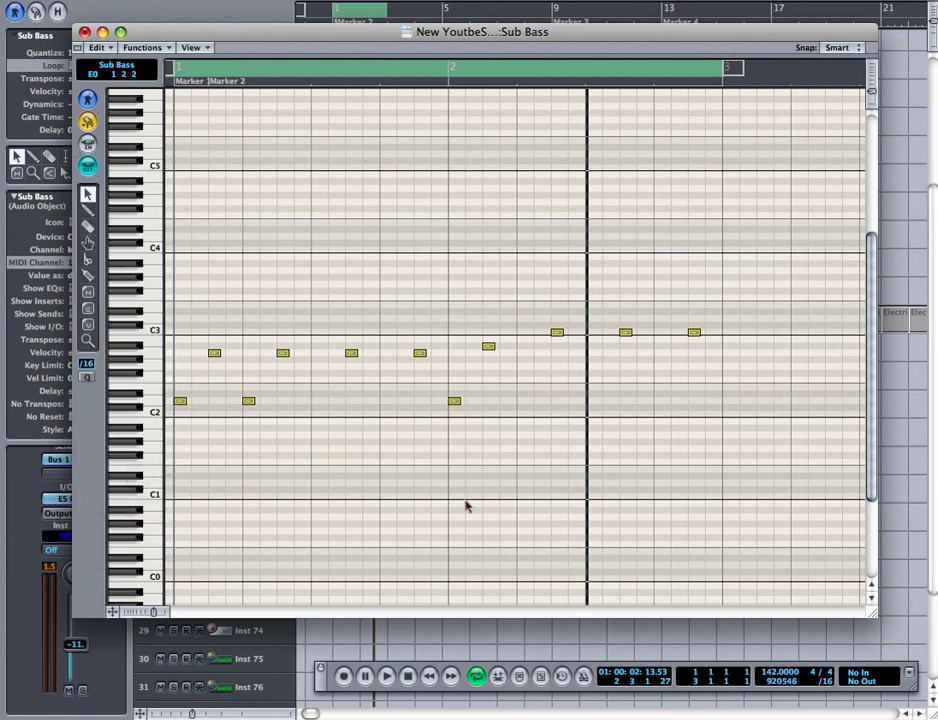
pyautogui.press('space')
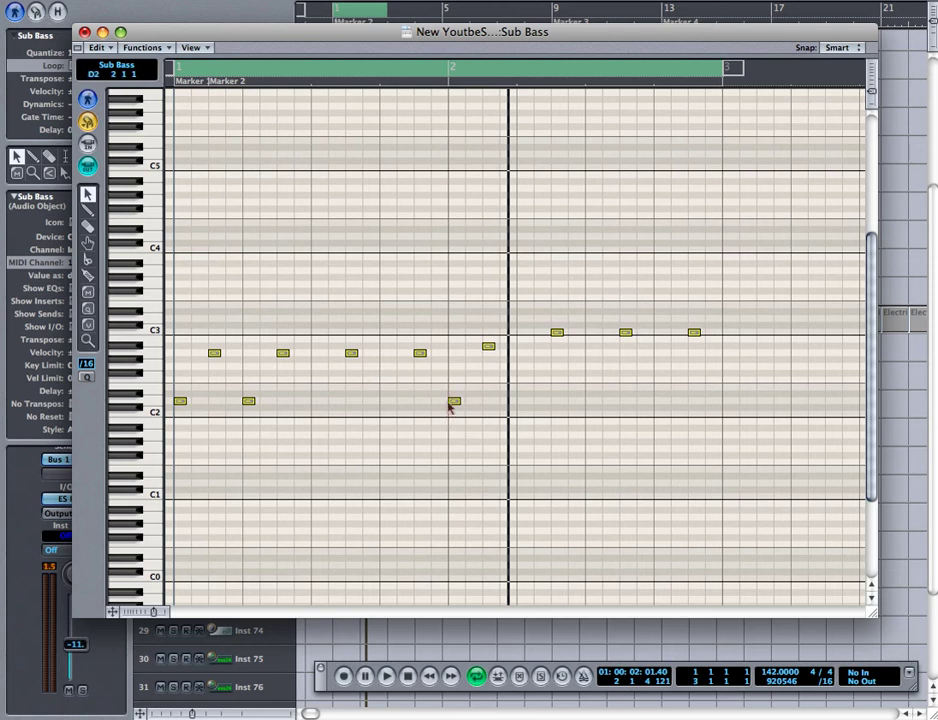
# - Try moving the D2 note at the start of bar 2 one sixteenth earlier to 1 4 4 and play it back
pyautogui.click(450, 402)
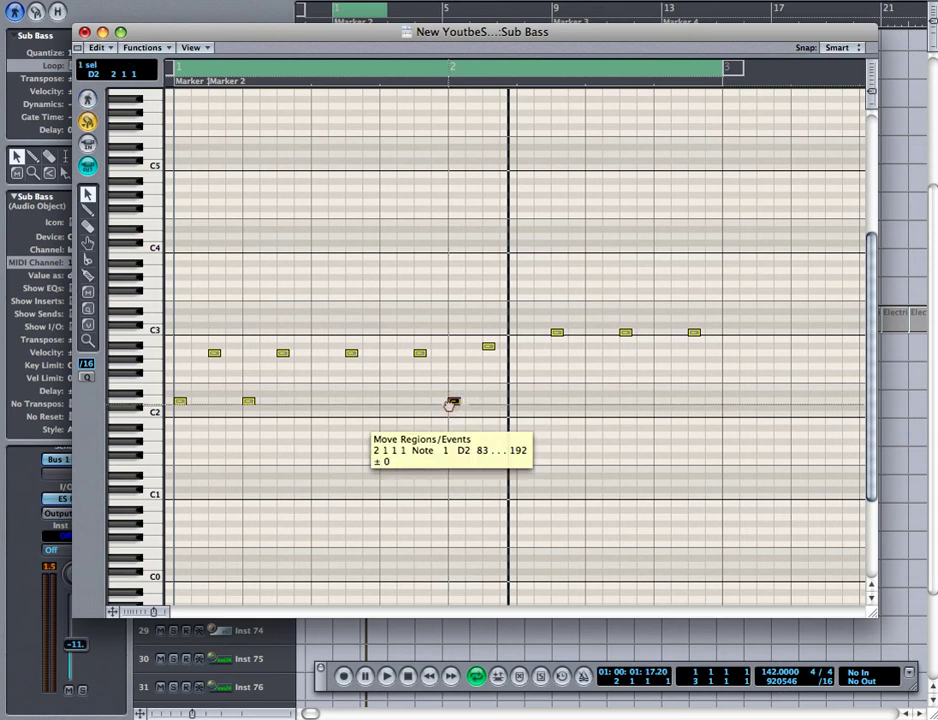
pyautogui.moveTo(449, 404); pyautogui.dragTo(447, 404)
pyautogui.click(443, 404)
pyautogui.click(445, 404)
pyautogui.press('space')
pyautogui.click(444, 404)
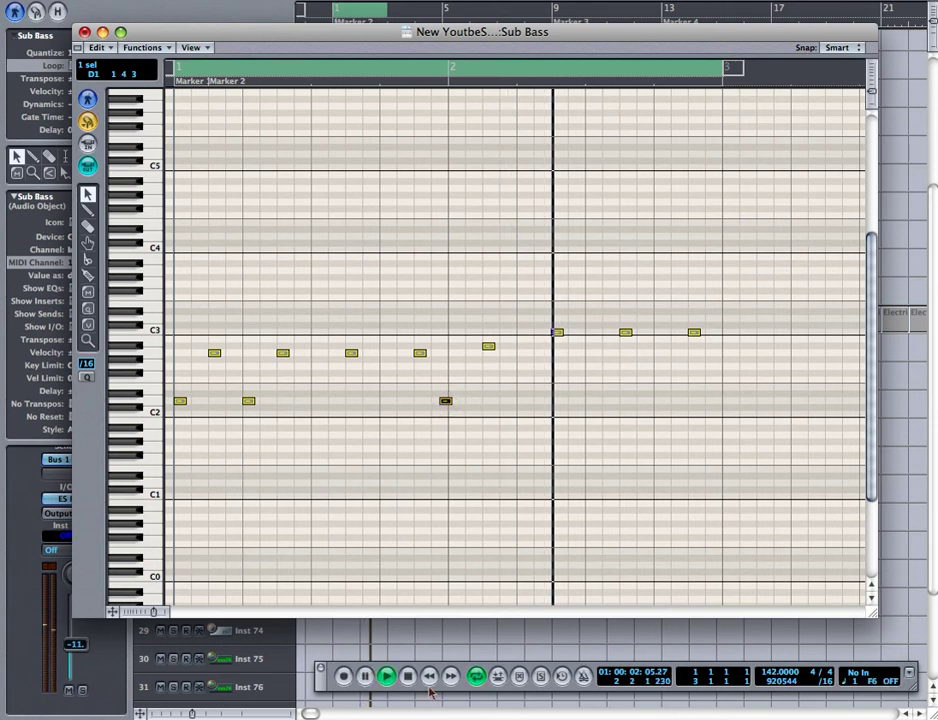
pyautogui.click(365, 677)
pyautogui.click(381, 678)
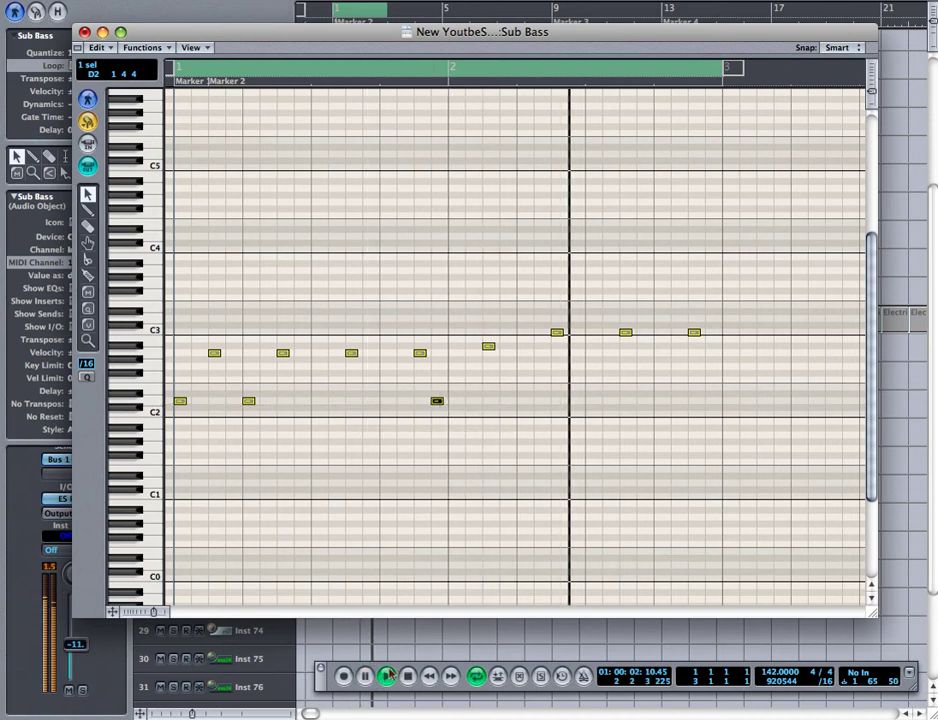
# - Move the D2 note back to the start of bar 2, and close the piano roll with playback stopped
pyautogui.moveTo(437, 401); pyautogui.dragTo(454, 401)
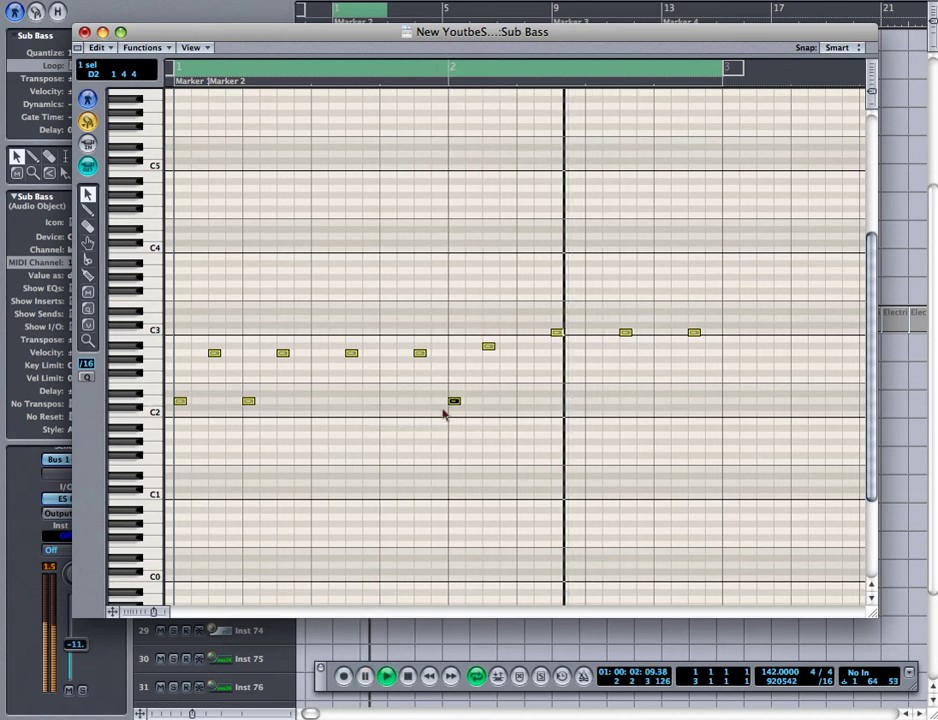
pyautogui.click(441, 404)
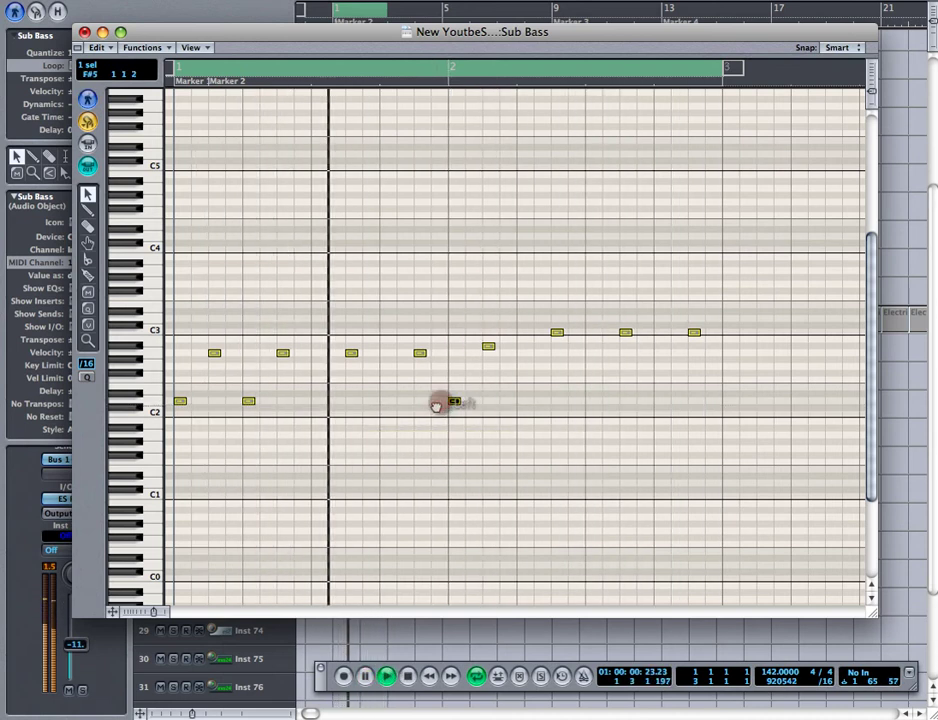
pyautogui.doubleClick(434, 403)
pyautogui.click(433, 402)
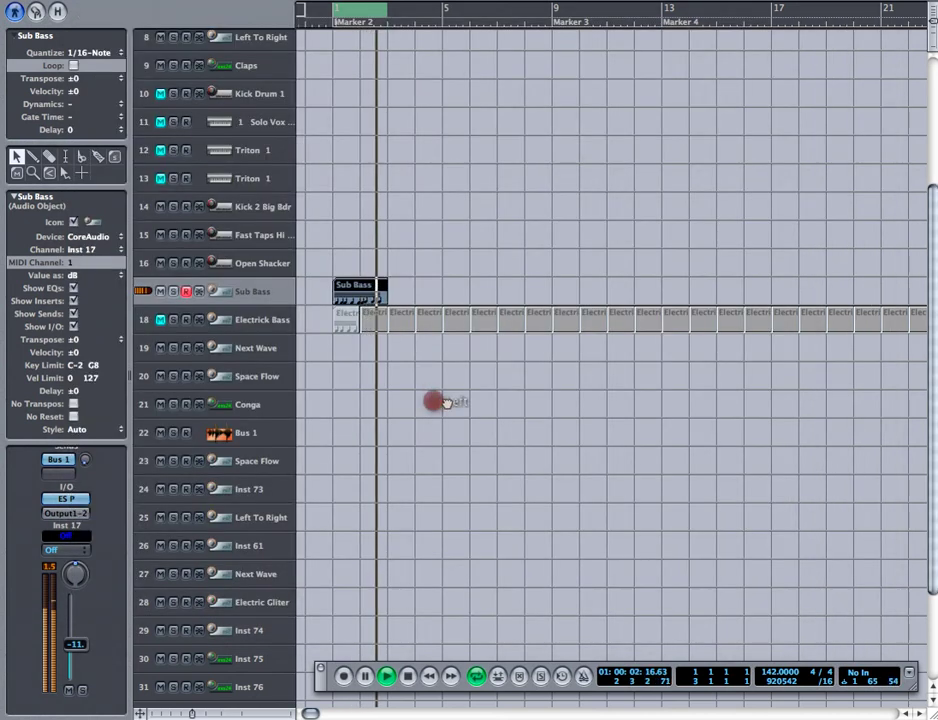
pyautogui.click(449, 401)
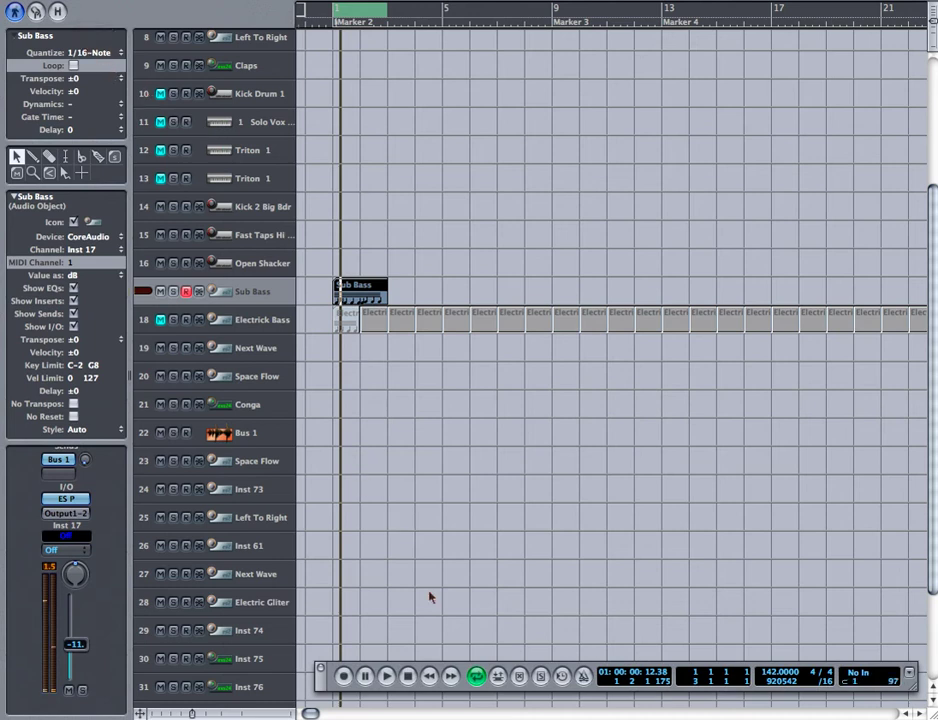
pyautogui.click(409, 677)
# - Mute the Sub Bass track and unmute the Electrick Bass track
pyautogui.click(157, 320)
pyautogui.press('m')
pyautogui.click(160, 320)
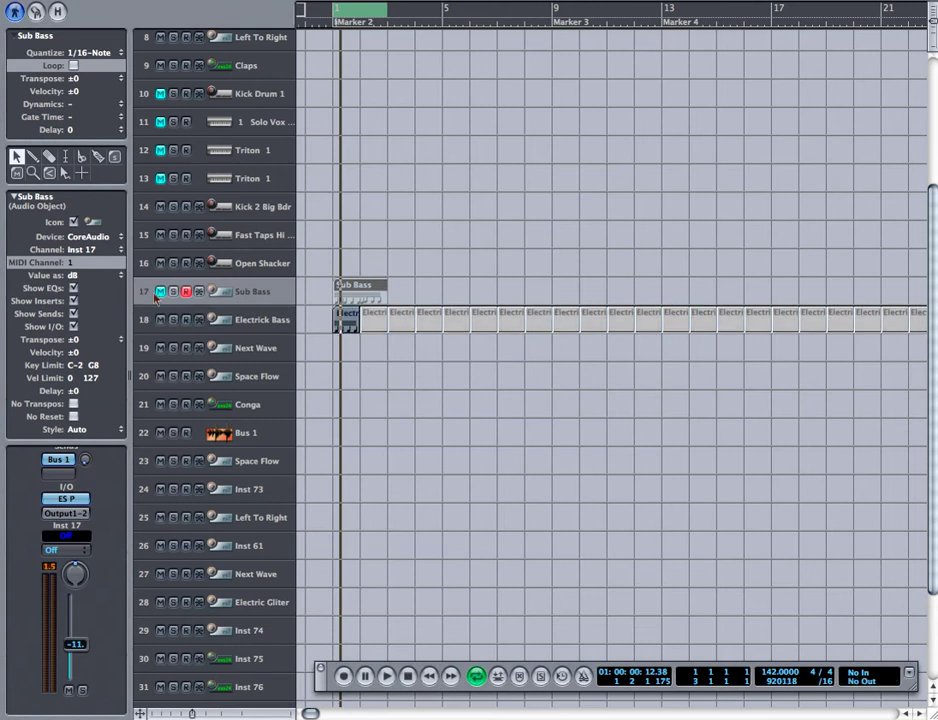
pyautogui.press('Escape')
pyautogui.click(194, 324)
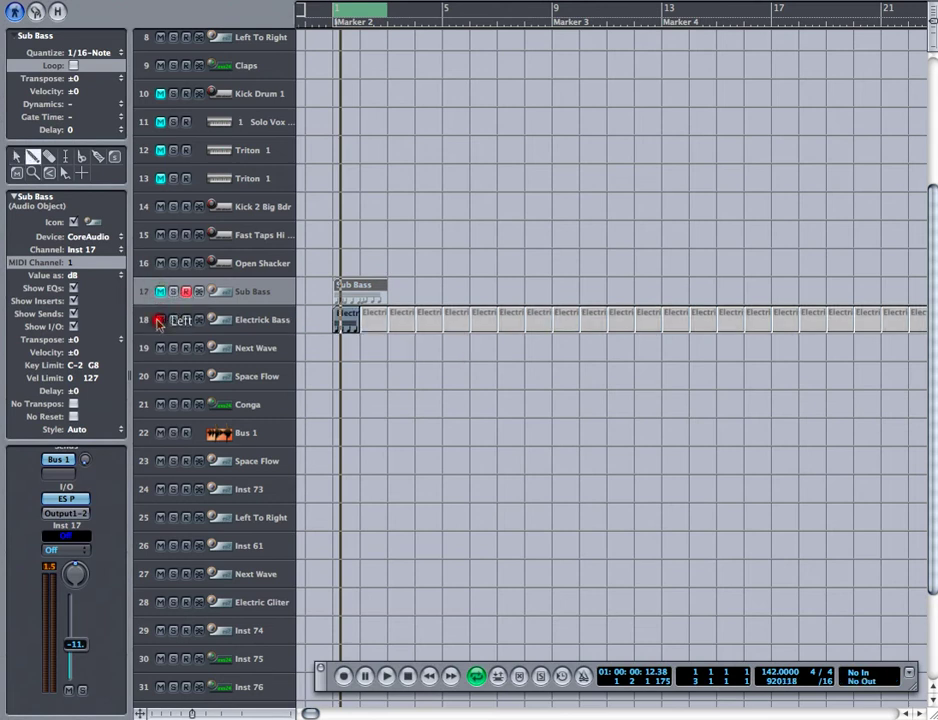
# - Set a one-bar cycle range over bar 1
pyautogui.rightClick(362, 332)
pyautogui.press('/')
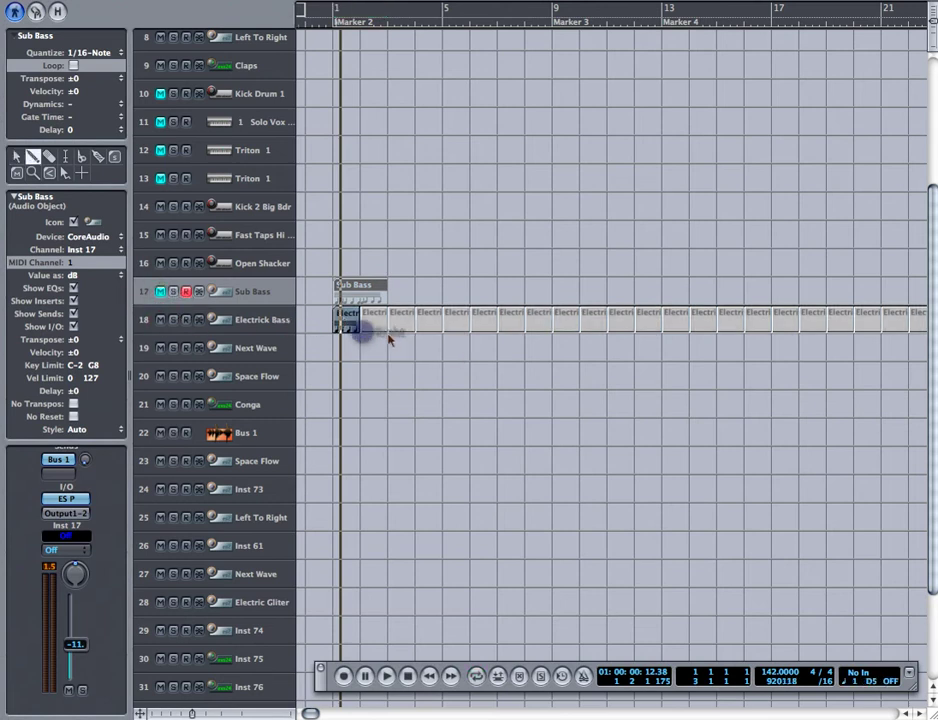
pyautogui.click(341, 15)
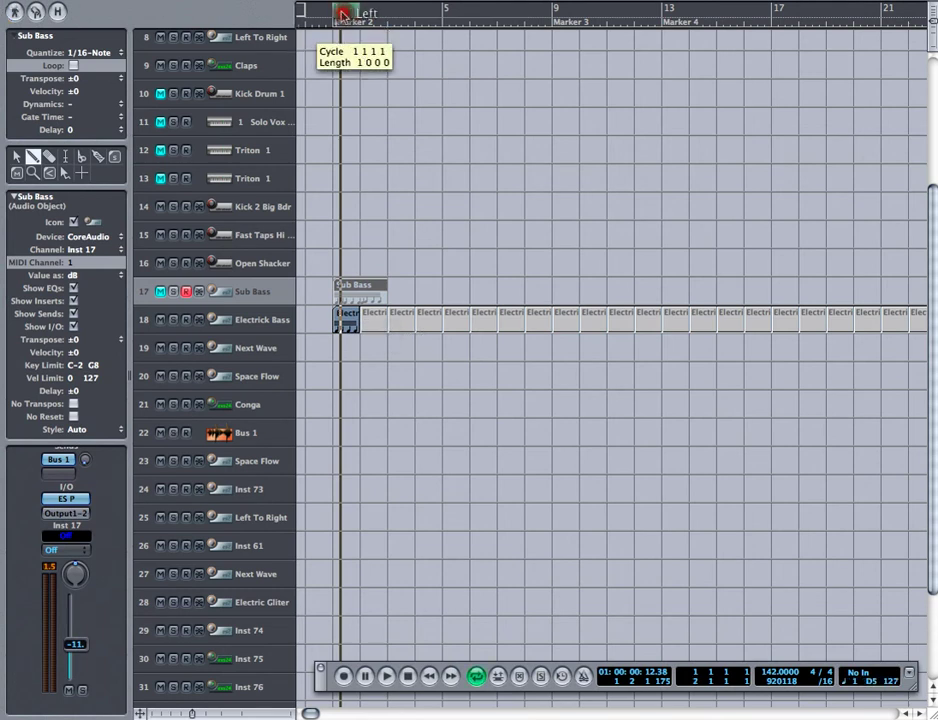
pyautogui.click(337, 13)
pyautogui.press('super+z')
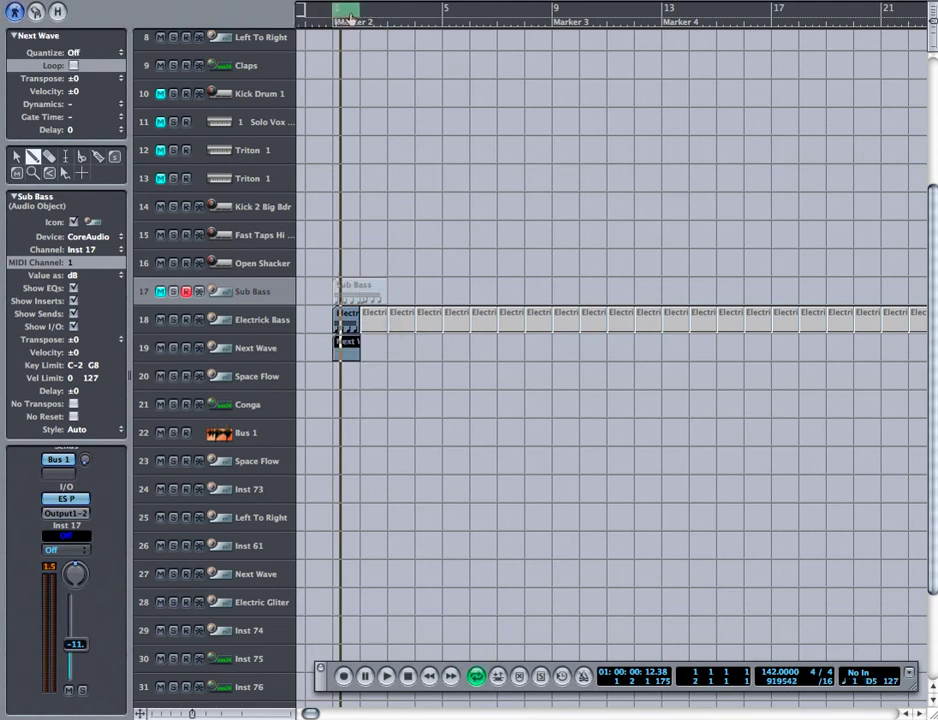
# - Erase the stray region at bar 1 of the Next Wave track and switch back to the Pointer tool
pyautogui.press('Escape')
pyautogui.click(404, 361)
pyautogui.click(347, 350)
pyautogui.rightClick(391, 356)
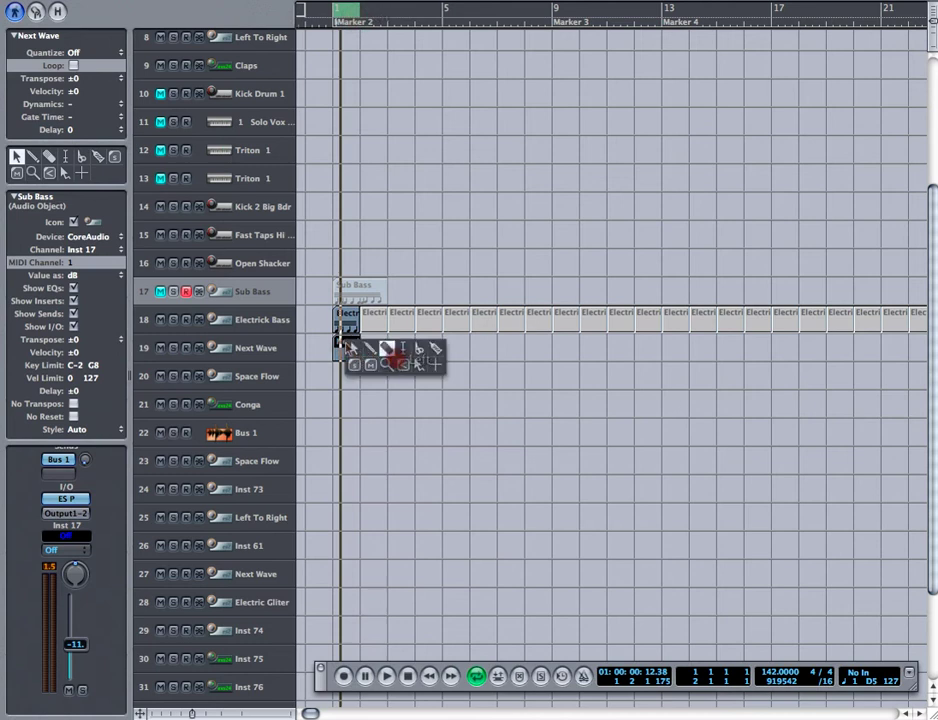
pyautogui.click(386, 348)
pyautogui.click(346, 349)
pyautogui.rightClick(347, 348)
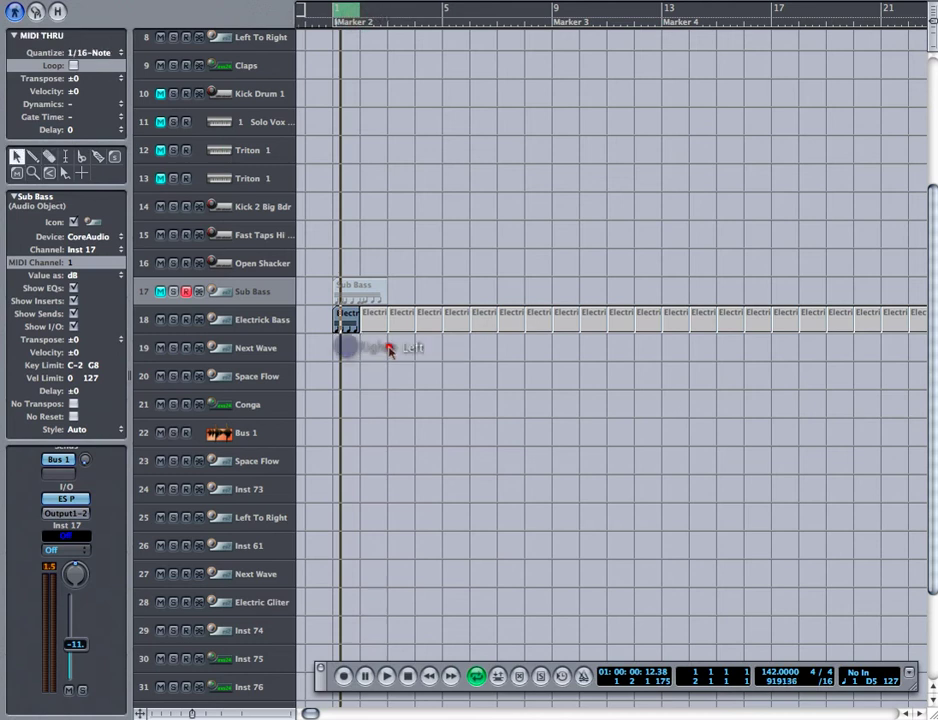
pyautogui.click(356, 348)
# - Open the first Electrick Bass region in the piano roll and choose the Pencil tool
pyautogui.doubleClick(348, 327)
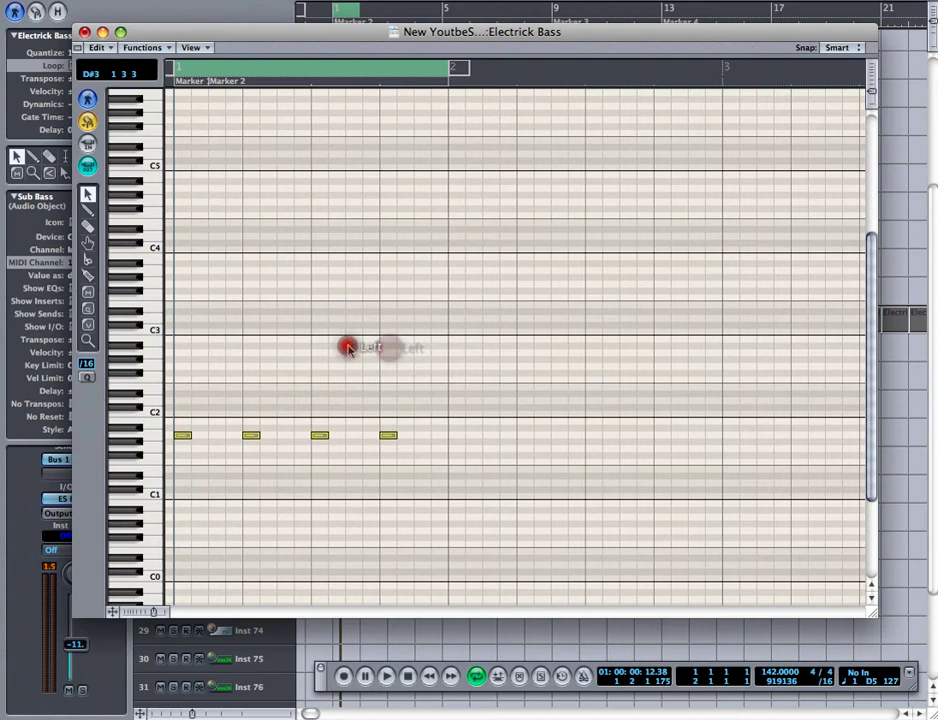
pyautogui.rightClick(348, 345)
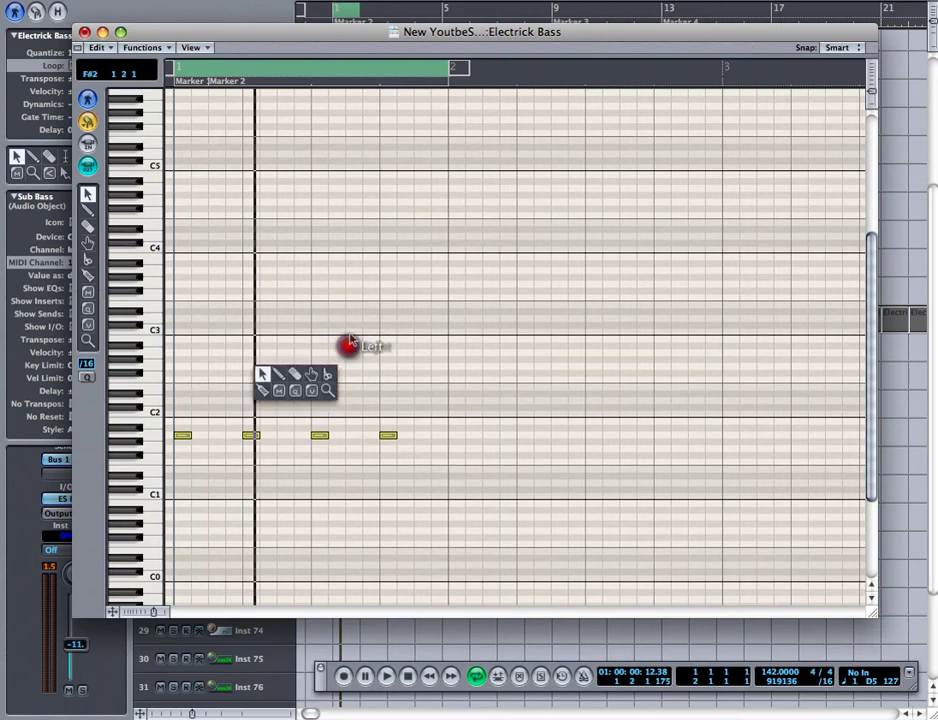
pyautogui.click(343, 315)
pyautogui.rightClick(258, 377)
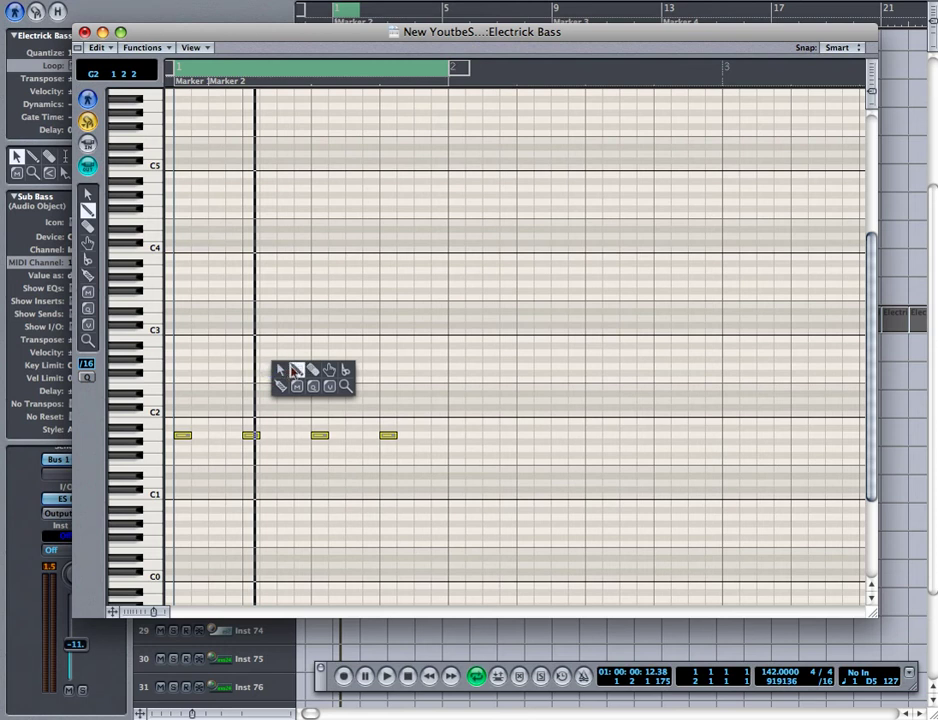
pyautogui.click(296, 370)
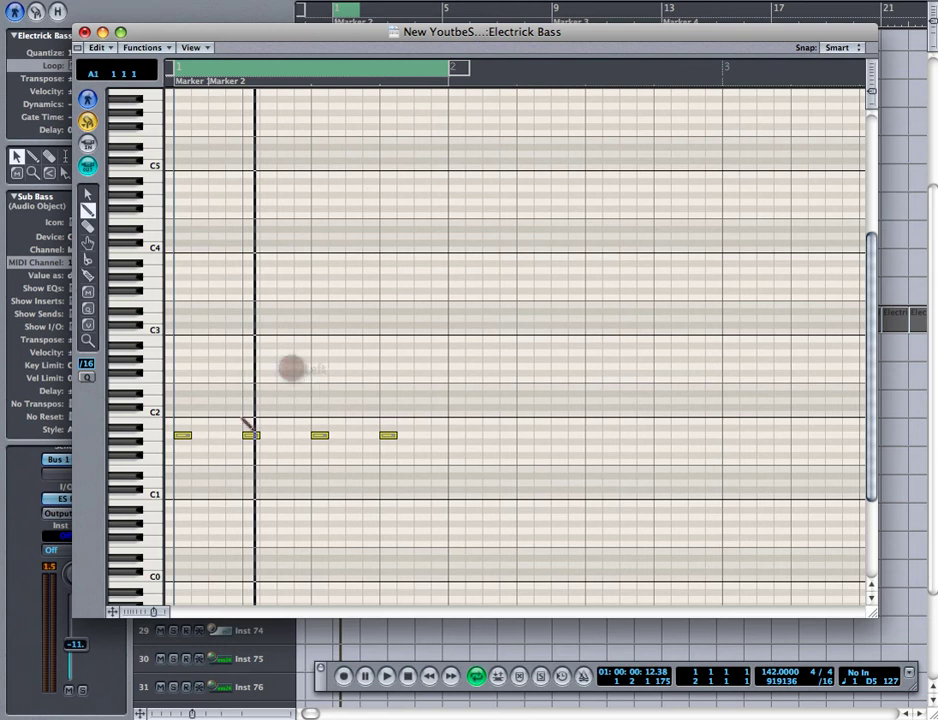
# - Select all four A1 notes of the Electrick Bass region
pyautogui.click(189, 435)
pyautogui.click(187, 435)
pyautogui.press('super+a')
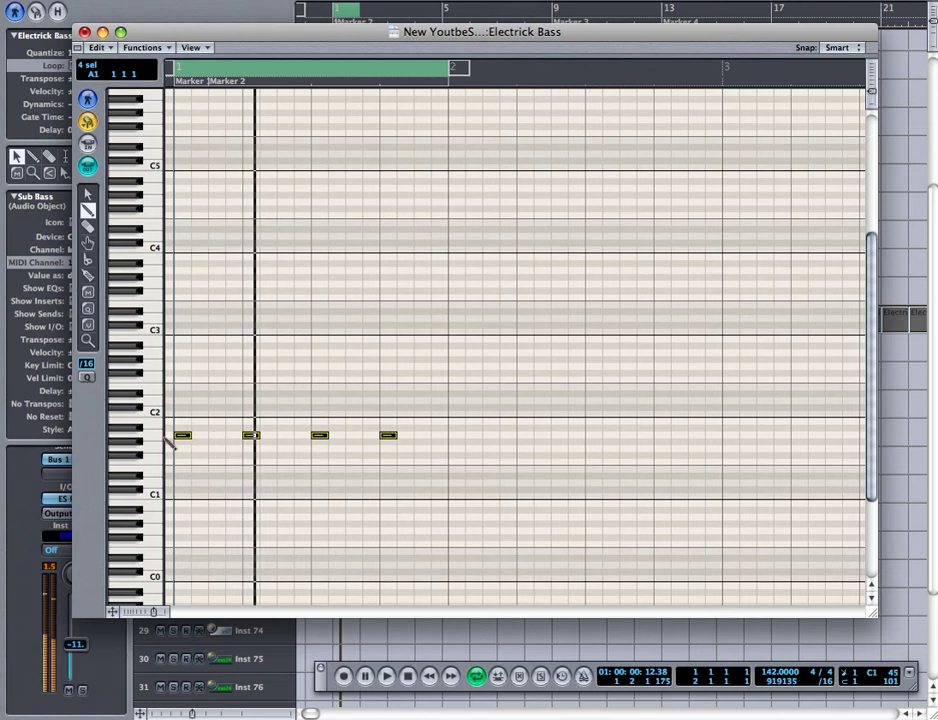
pyautogui.click(153, 437)
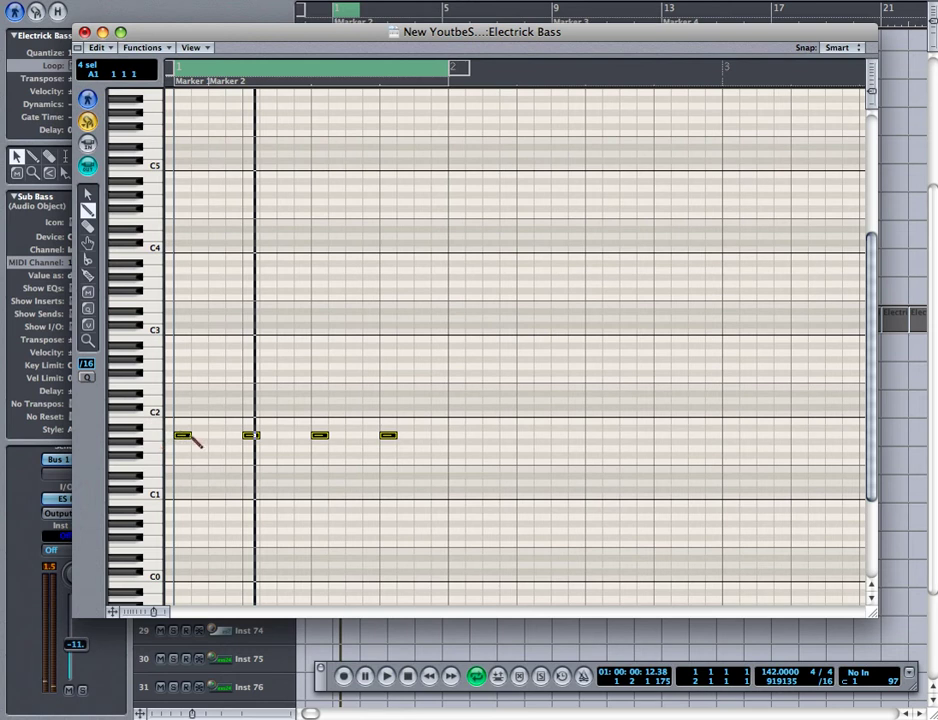
pyautogui.click(185, 437)
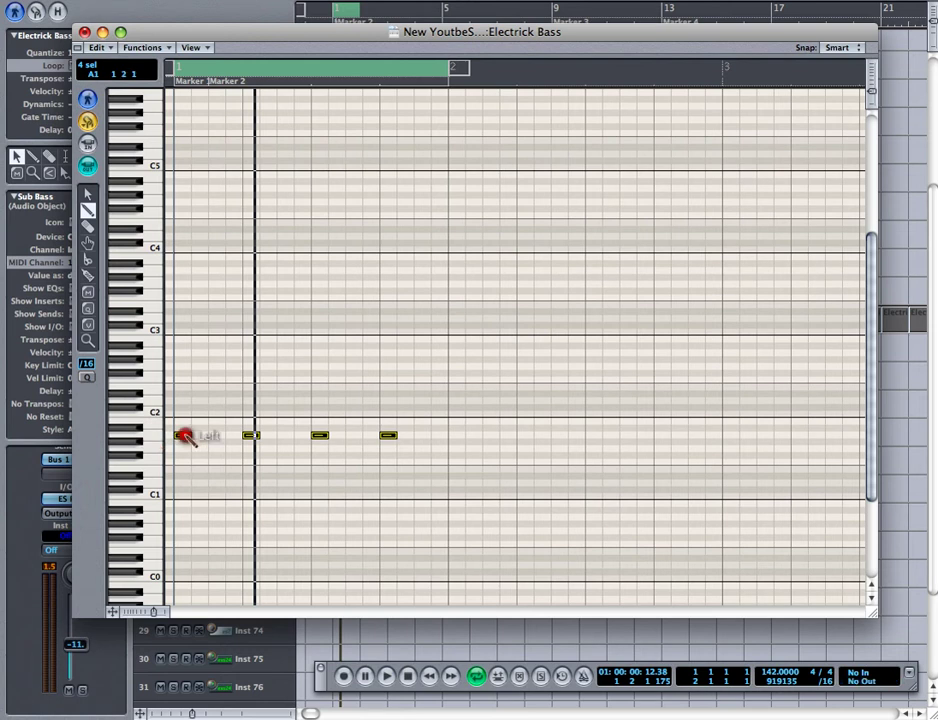
# - Try adding an extra A1 note directly after the third note of the Electrick Bass region
pyautogui.click(249, 437)
pyautogui.click(320, 435)
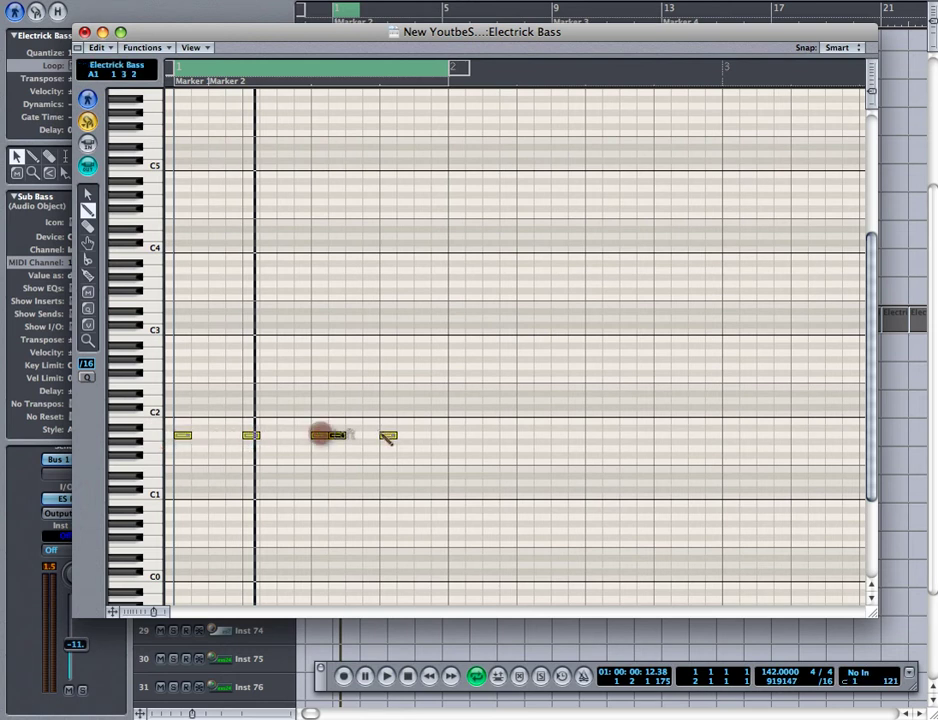
pyautogui.click(386, 435)
pyautogui.click(335, 435)
# - Play back the Electrick Bass region, closing and reopening its piano roll while the cycle runs
pyautogui.press('space')
pyautogui.click(385, 677)
pyautogui.press('super+w')
pyautogui.press('Escape')
pyautogui.press('Escape')
pyautogui.click(330, 435)
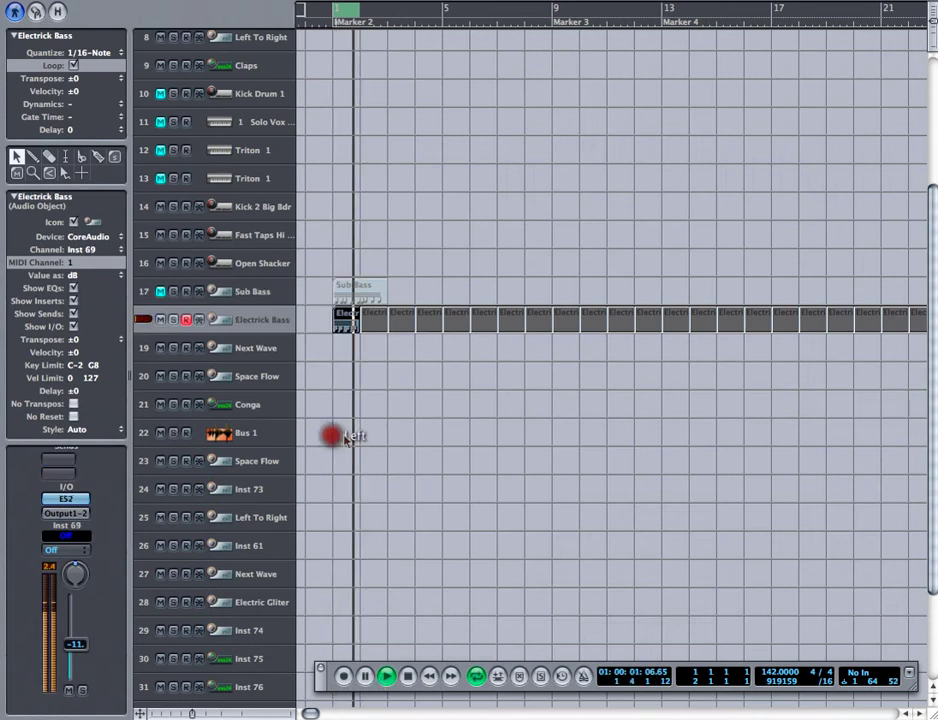
pyautogui.press('super+6')
pyautogui.press('Escape')
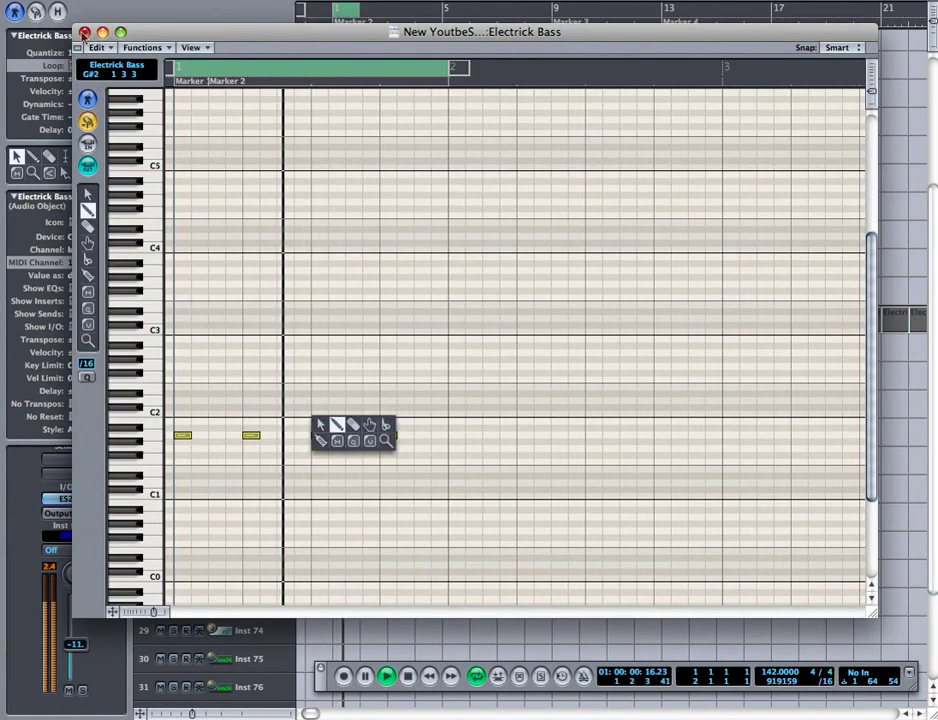
# - Choose the Pencil tool again and draw an A1 note at 1 3 3, between the third and fourth notes
pyautogui.click(353, 441)
pyautogui.rightClick(353, 432)
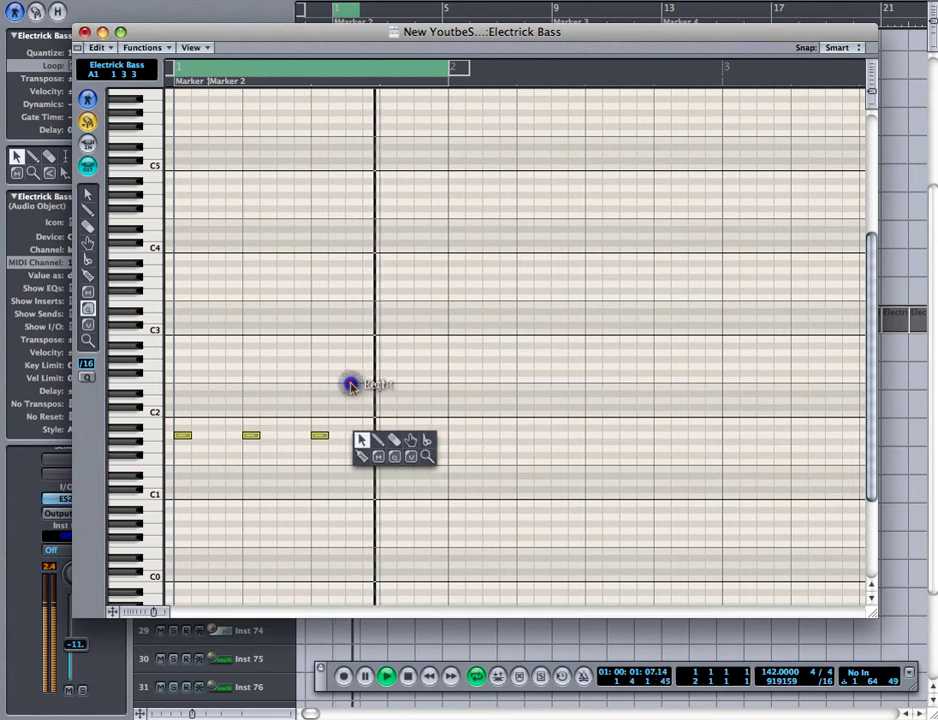
pyautogui.click(378, 440)
pyautogui.click(346, 320)
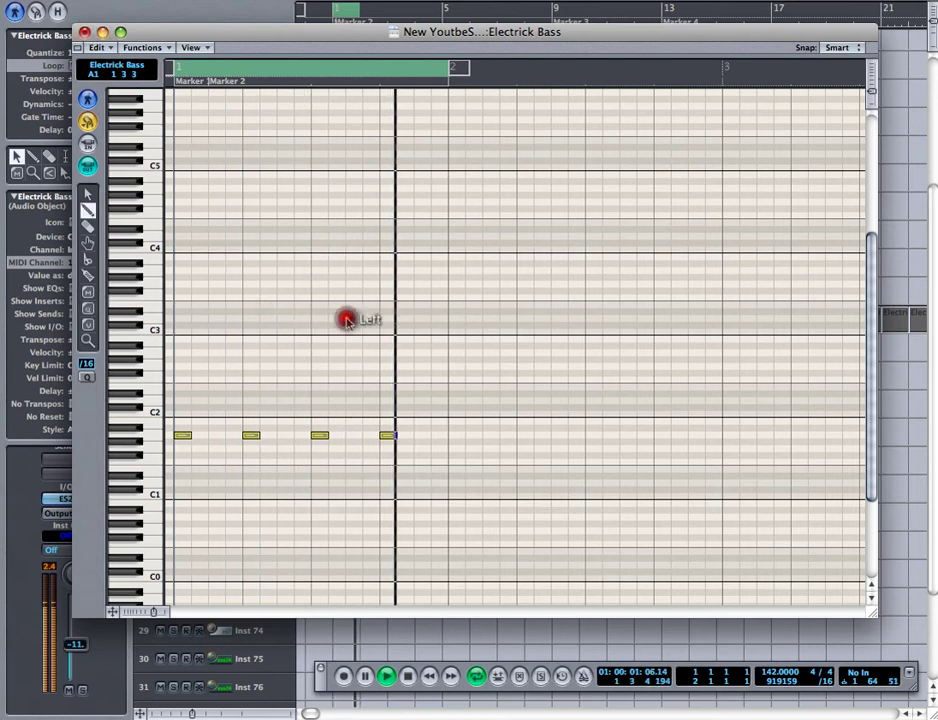
pyautogui.rightClick(314, 427)
pyautogui.click(347, 435)
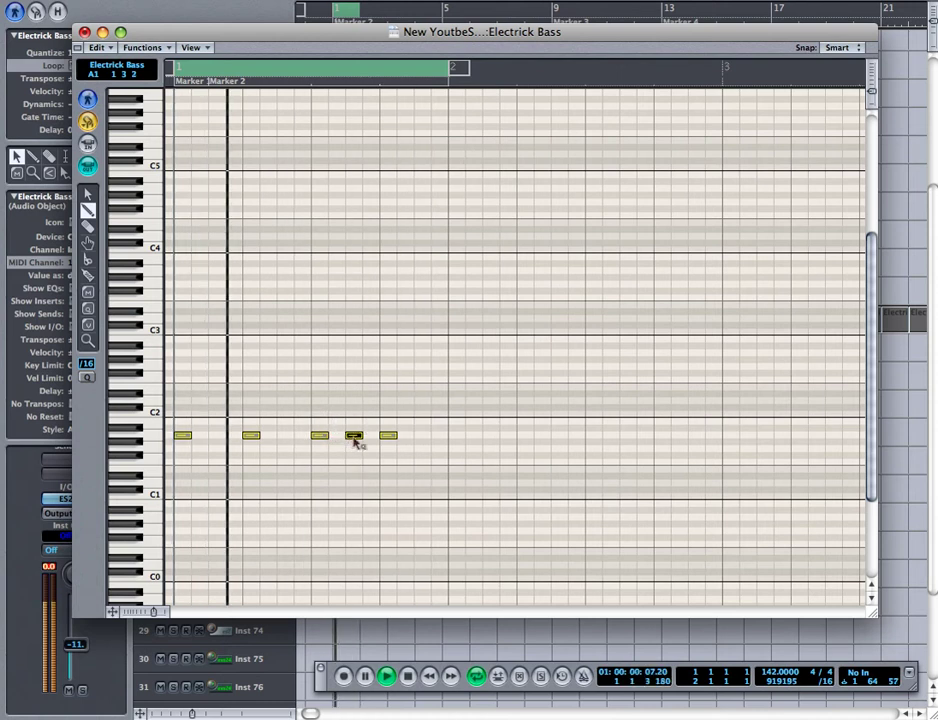
# - Rework the extra A1 notes around the third beat with the Pencil tool and close the piano roll
pyautogui.rightClick(353, 437)
pyautogui.click(372, 438)
pyautogui.click(351, 437)
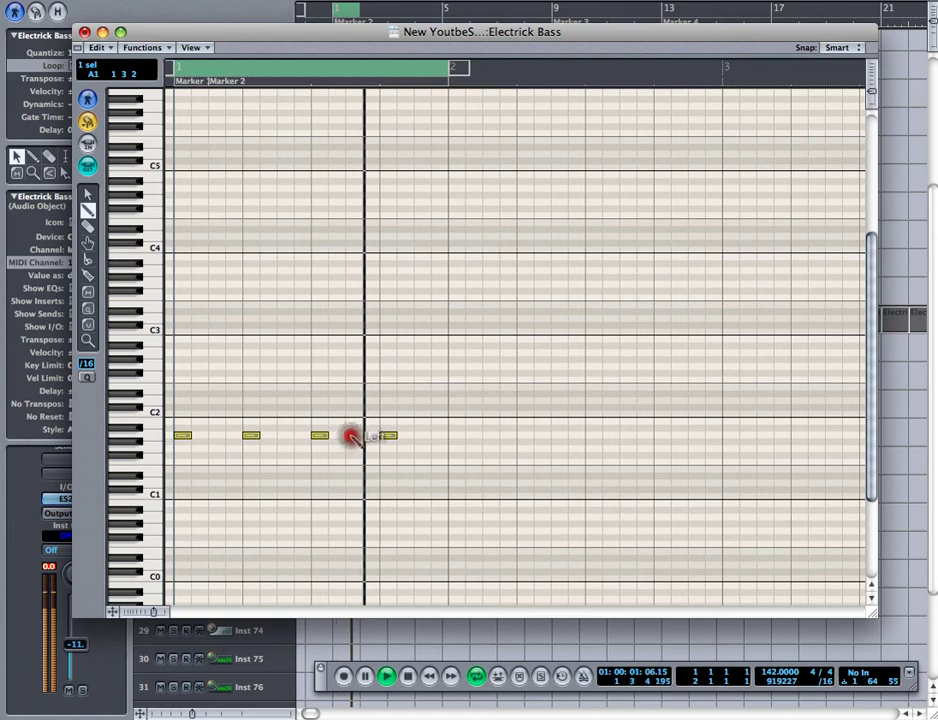
pyautogui.moveTo(328, 436); pyautogui.dragTo(320, 436)
pyautogui.click(337, 437)
pyautogui.click(335, 436)
pyautogui.click(351, 436)
pyautogui.click(335, 437)
pyautogui.press('super+w')
pyautogui.click(327, 437)
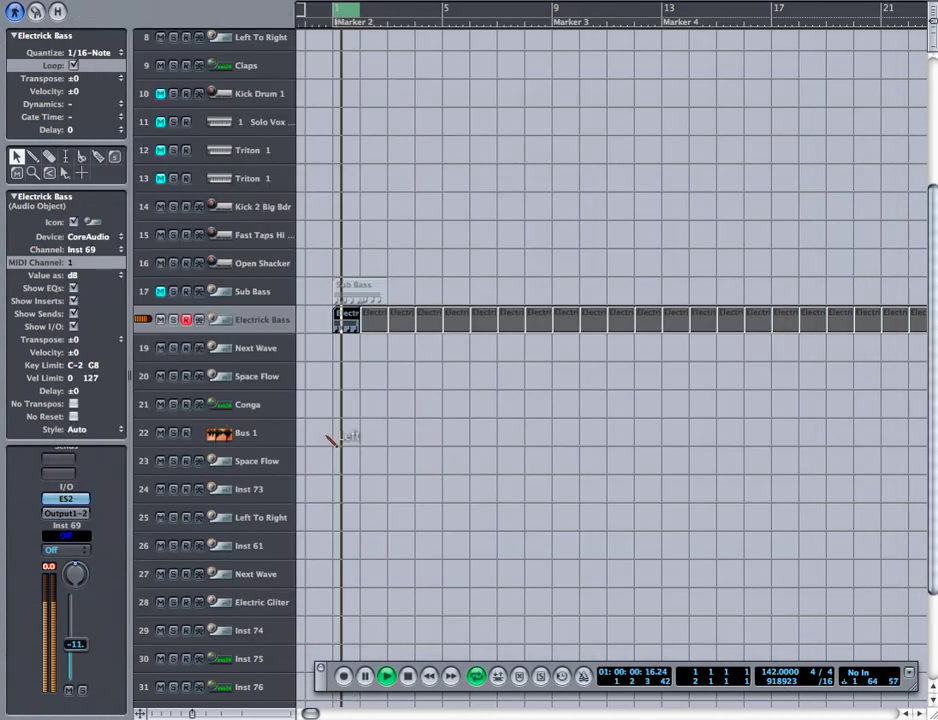
# - Extend the cycle range to bars 1 and 2 and unmute the Sub Bass track
pyautogui.click(317, 436)
pyautogui.press('/')
pyautogui.click(330, 436)
pyautogui.press('c')
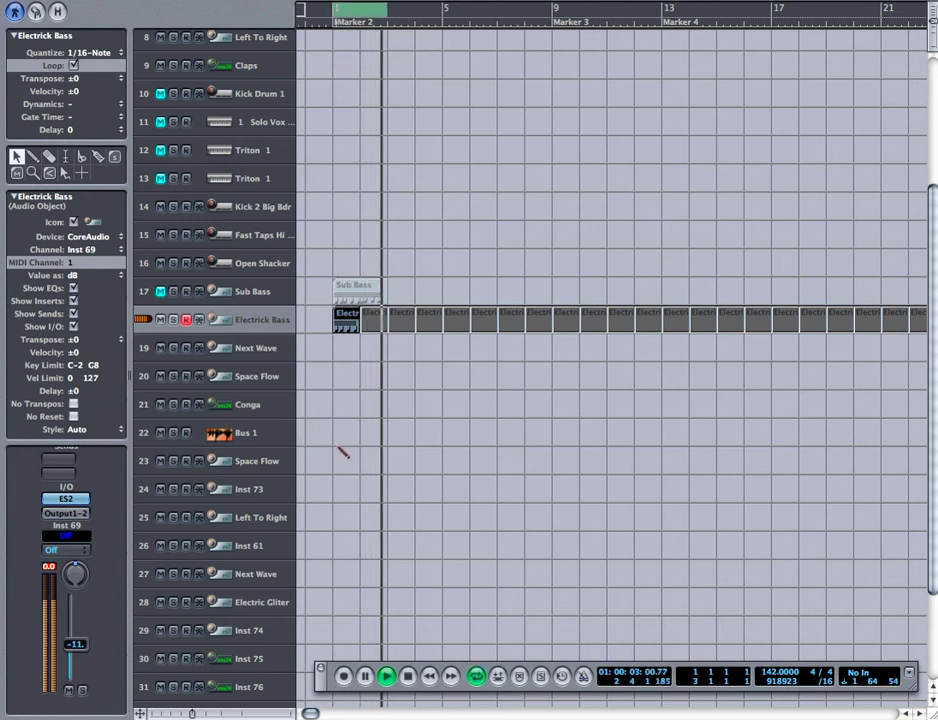
pyautogui.click(160, 292)
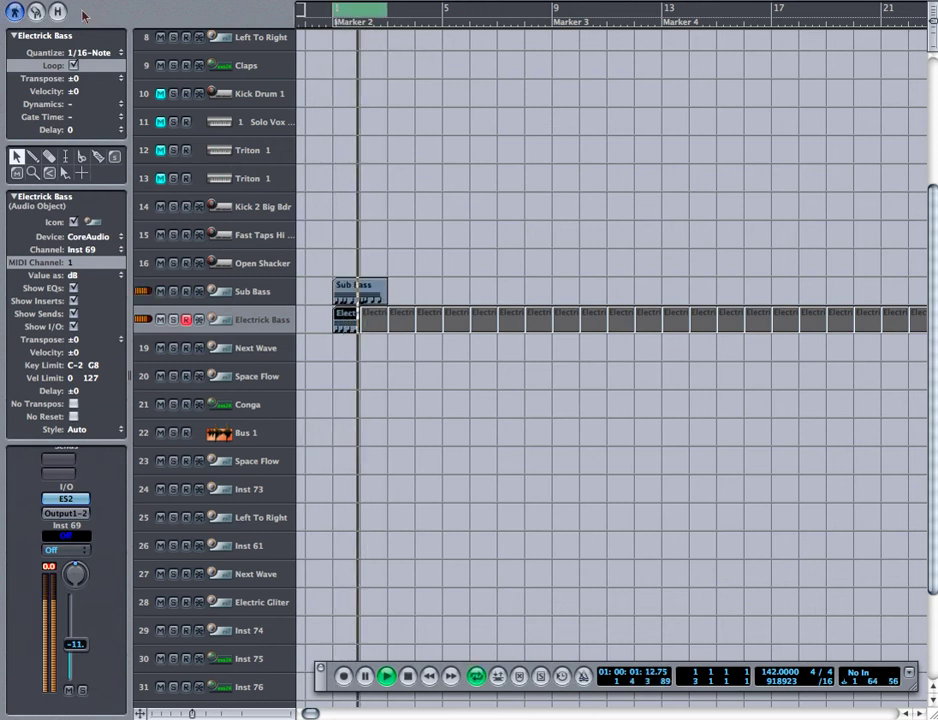
# - Audition the Sub Bass and Electrick Bass tracks together and stop playback
pyautogui.click(82, 16)
pyautogui.click(341, 16)
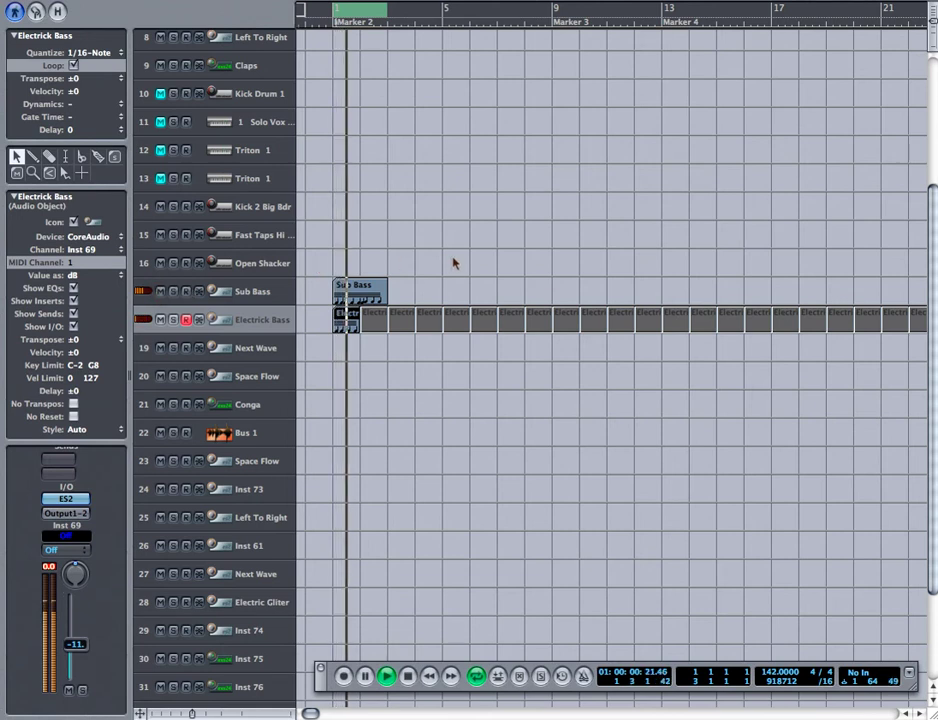
pyautogui.press('Escape')
pyautogui.click(386, 347)
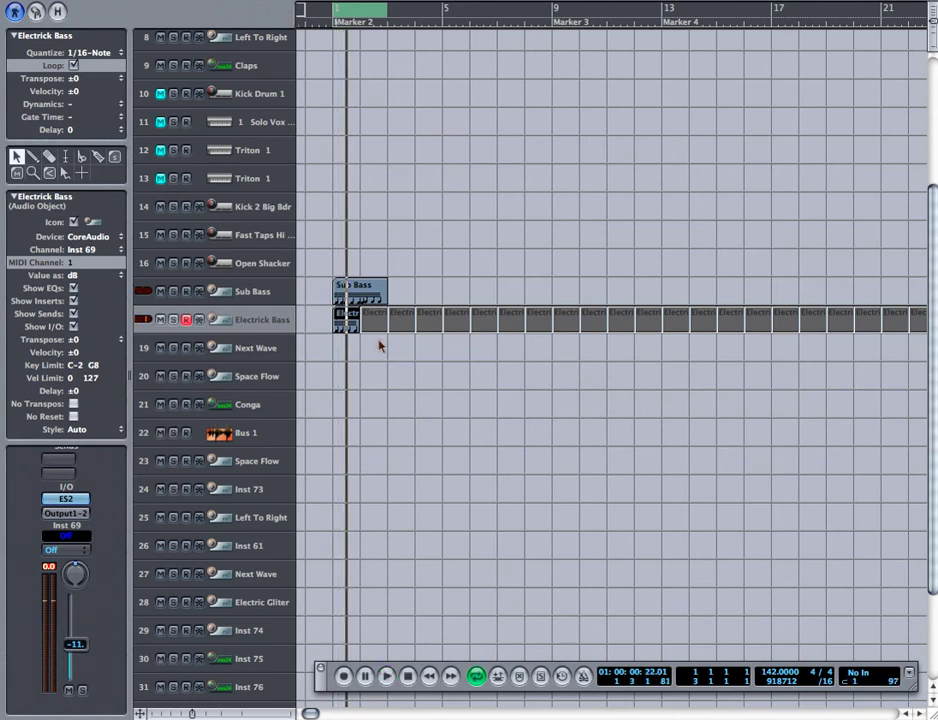
pyautogui.rightClick(380, 346)
pyautogui.click(387, 348)
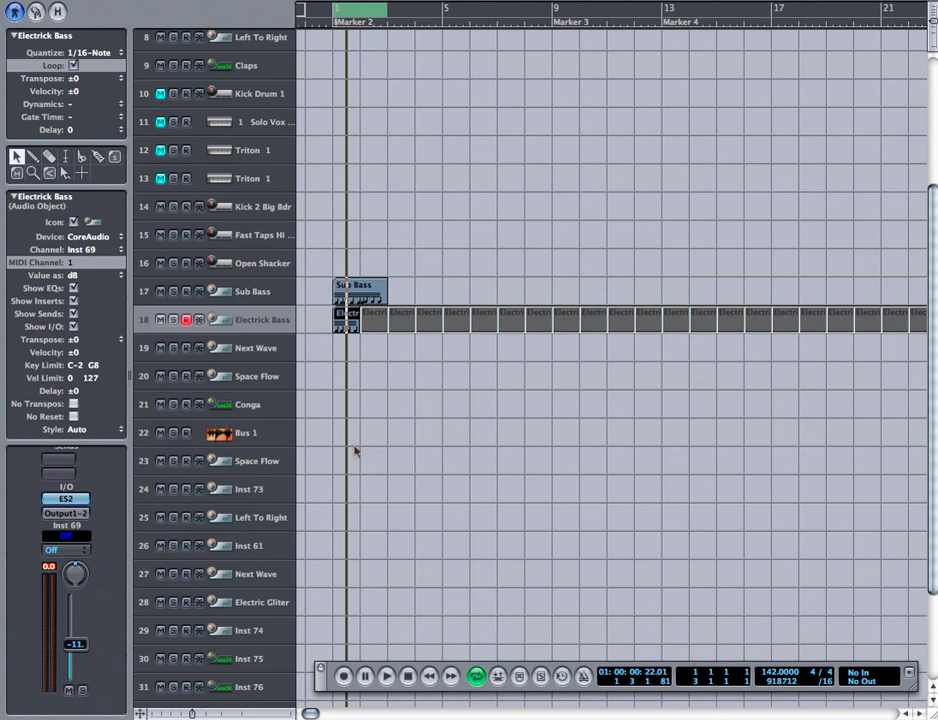
# - Open the Sub Bass region in the piano roll and zoom in on the notes around the start of bar 2
pyautogui.doubleClick(361, 298)
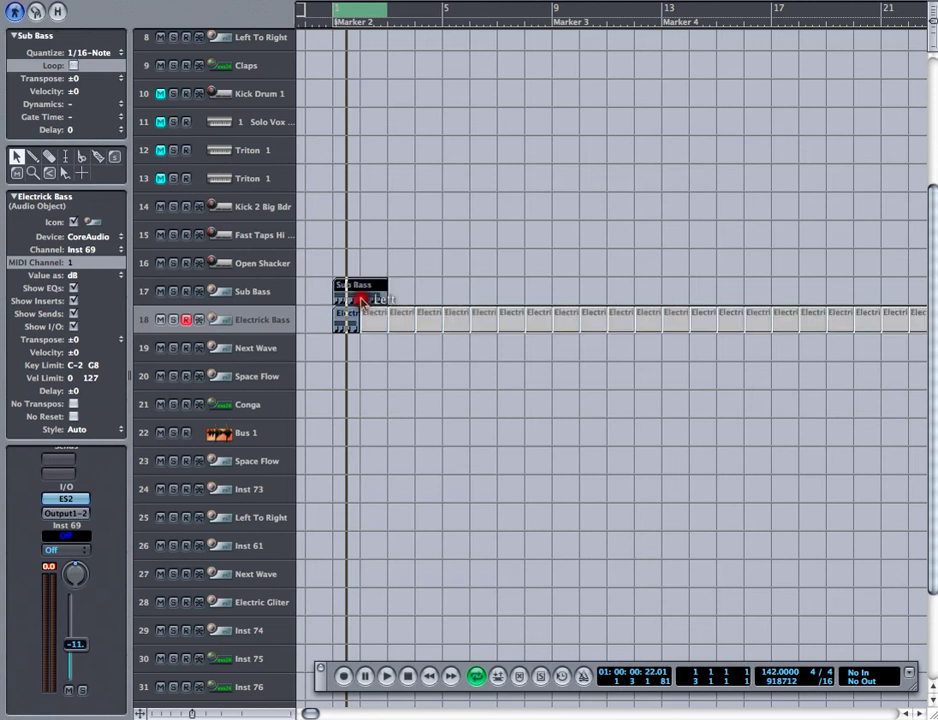
pyautogui.rightClick(415, 386)
pyautogui.click(486, 400)
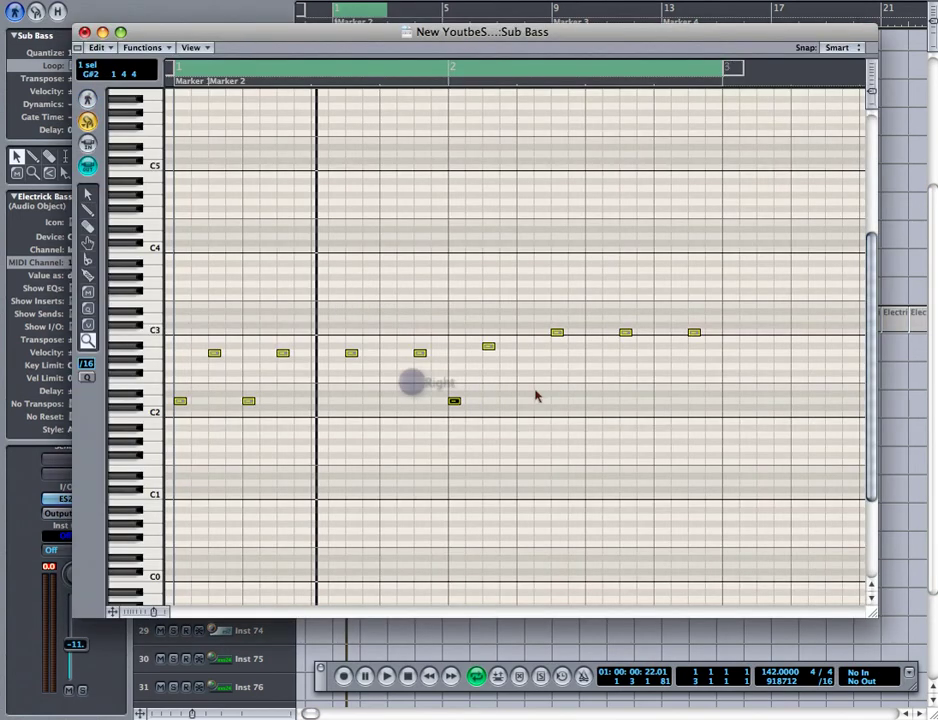
pyautogui.click(484, 404)
pyautogui.click(418, 356)
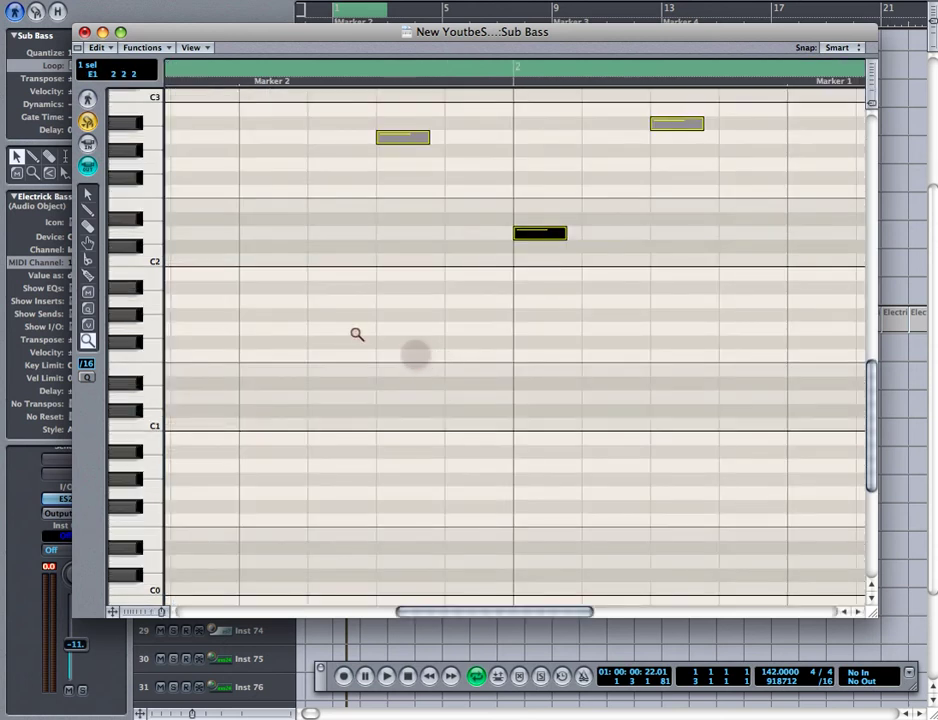
pyautogui.click(360, 331)
pyautogui.click(503, 456)
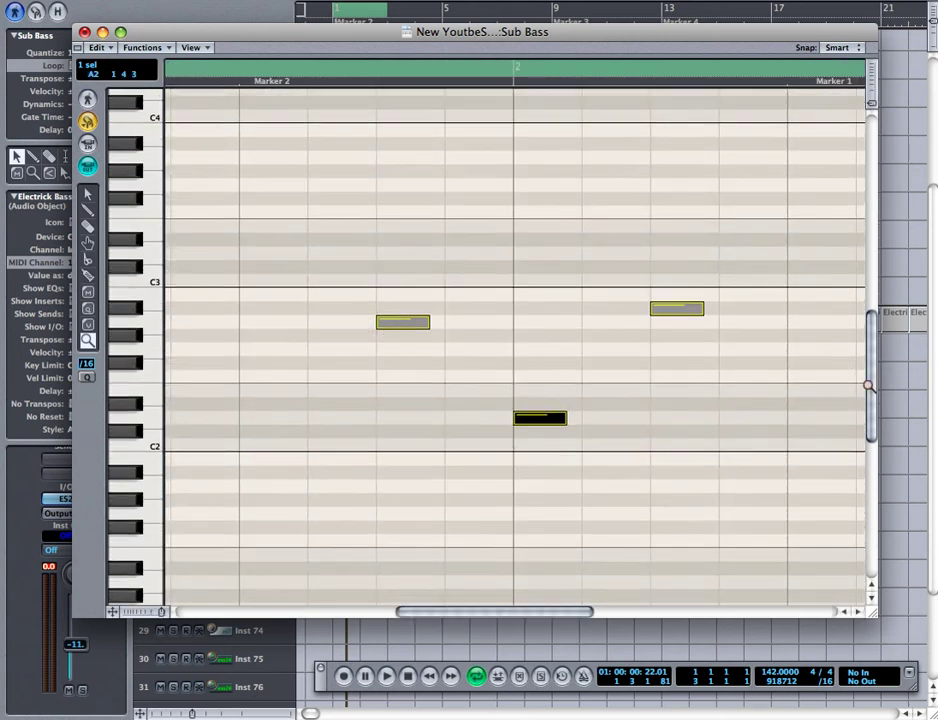
pyautogui.moveTo(868, 390); pyautogui.dragTo(868, 343)
# - Switch to the Pointer tool, select the A2 note just before bar 2, and close the piano roll
pyautogui.press('Escape')
pyautogui.press('Escape')
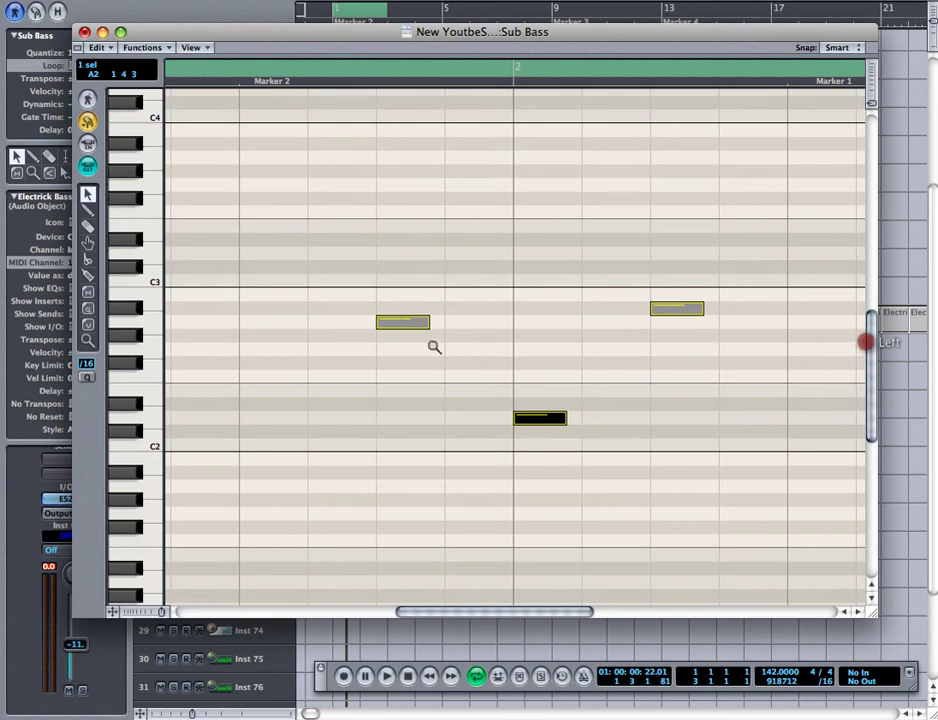
pyautogui.moveTo(386, 318)
pyautogui.mouseDown()
pyautogui.moveTo(394, 330)
pyautogui.moveTo(382, 325)
pyautogui.mouseUp()
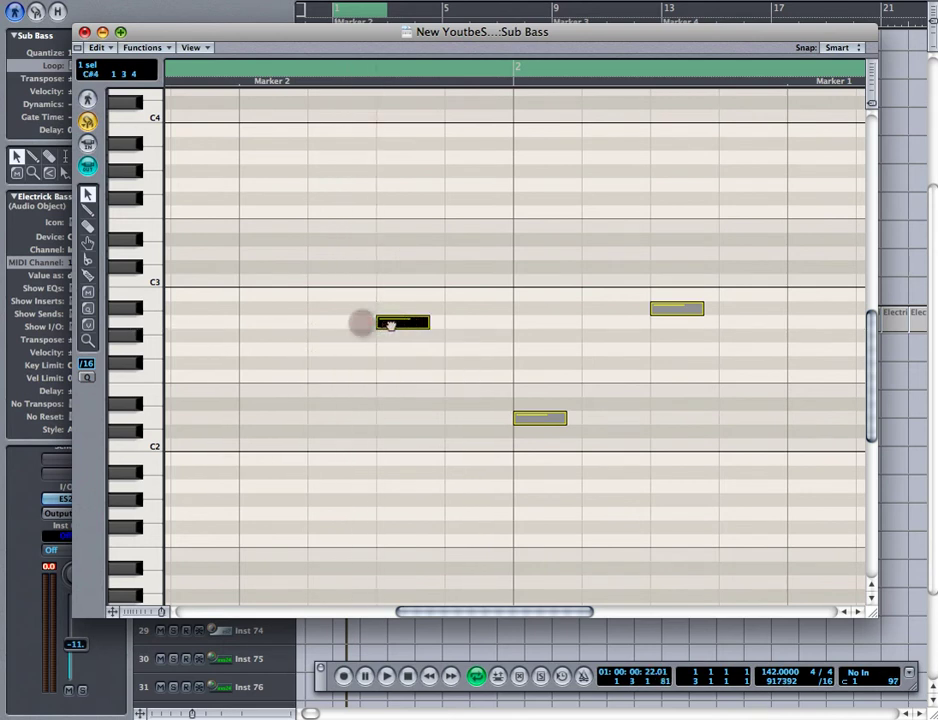
pyautogui.click(388, 322)
pyautogui.click(84, 32)
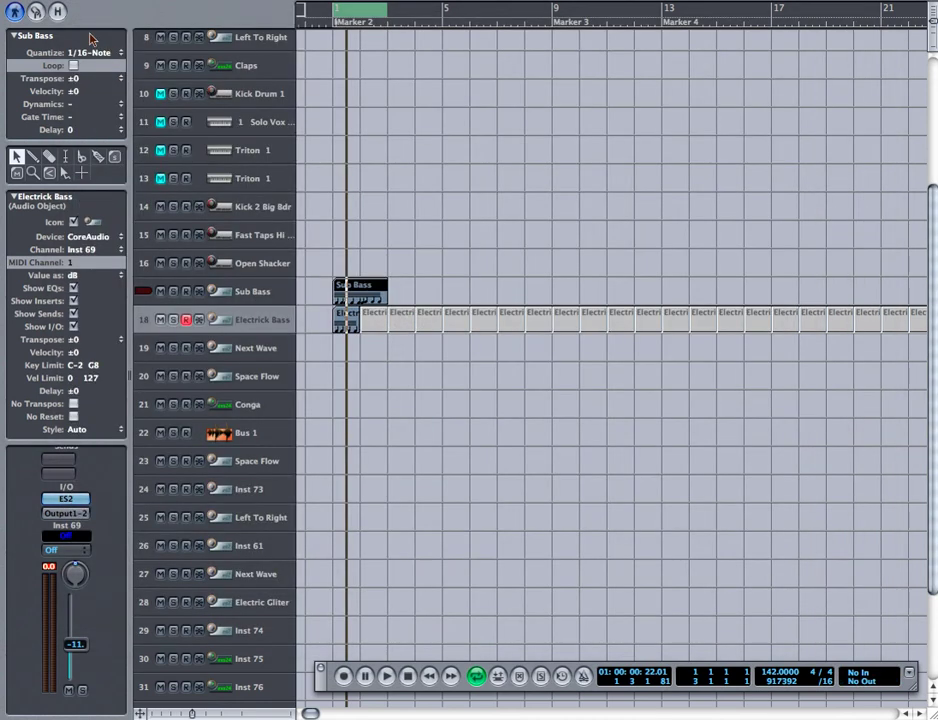
# - Reopen the Sub Bass piano roll, switch to the Scissors tool from the pop-up tool palette, and close the editor
pyautogui.doubleClick(367, 287)
pyautogui.press('Escape')
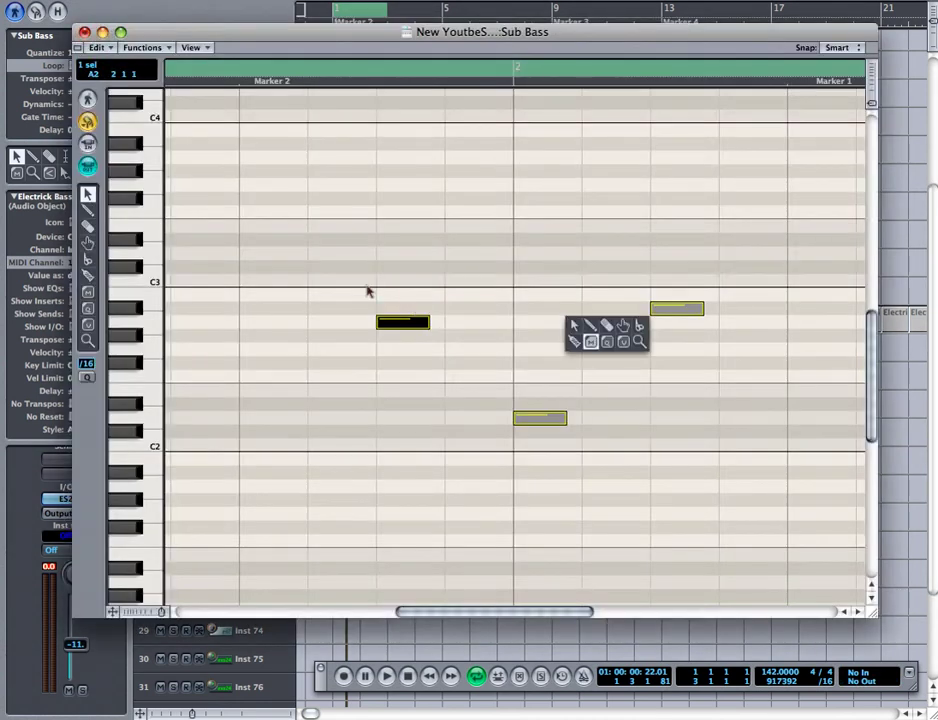
pyautogui.rightClick(566, 322)
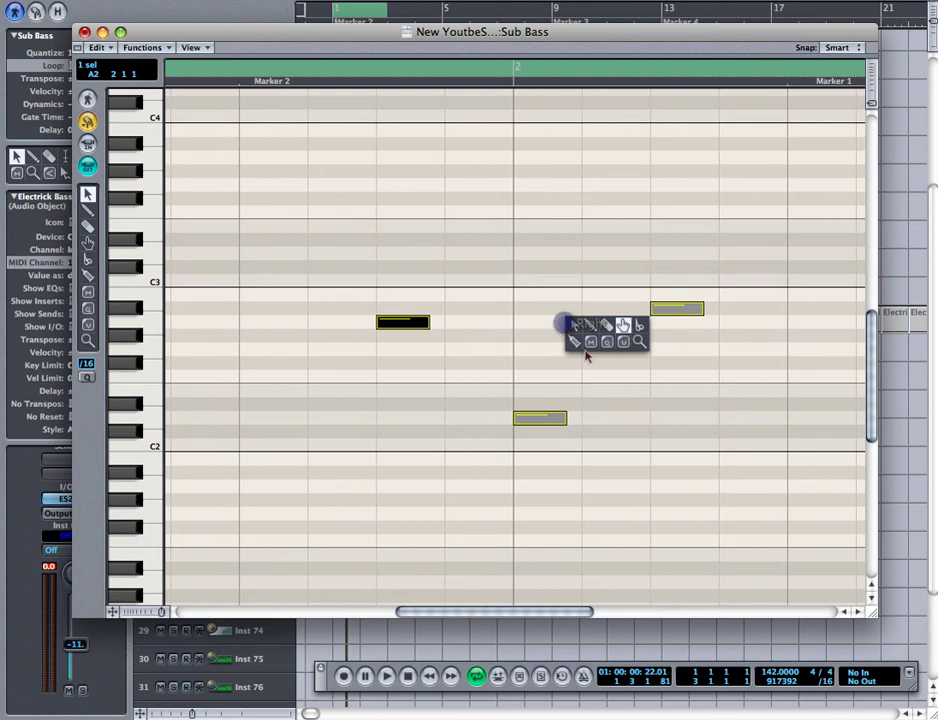
pyautogui.click(606, 325)
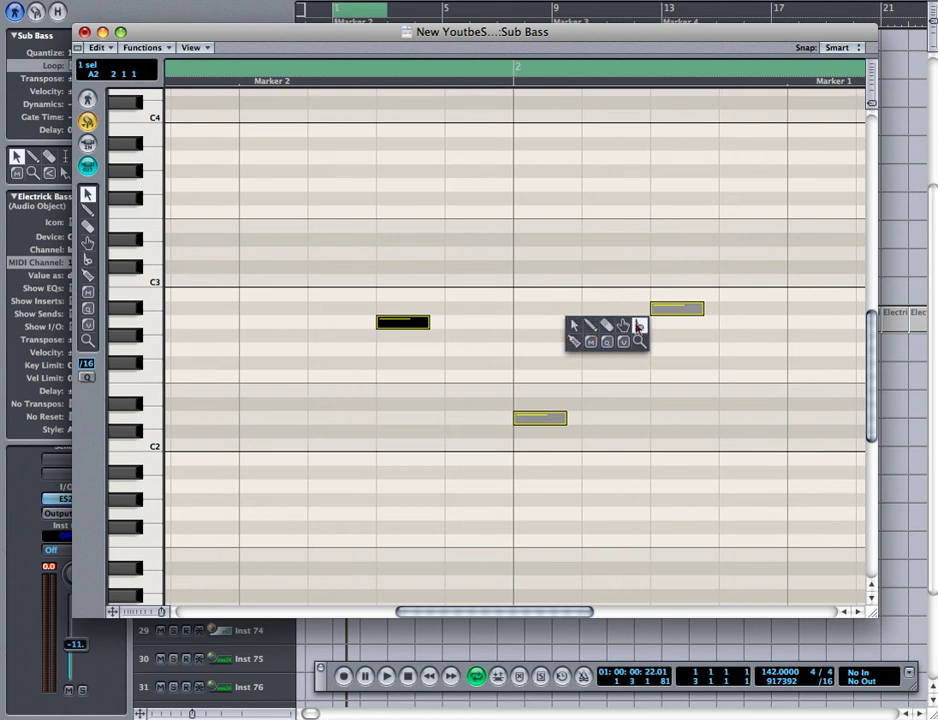
pyautogui.rightClick(541, 235)
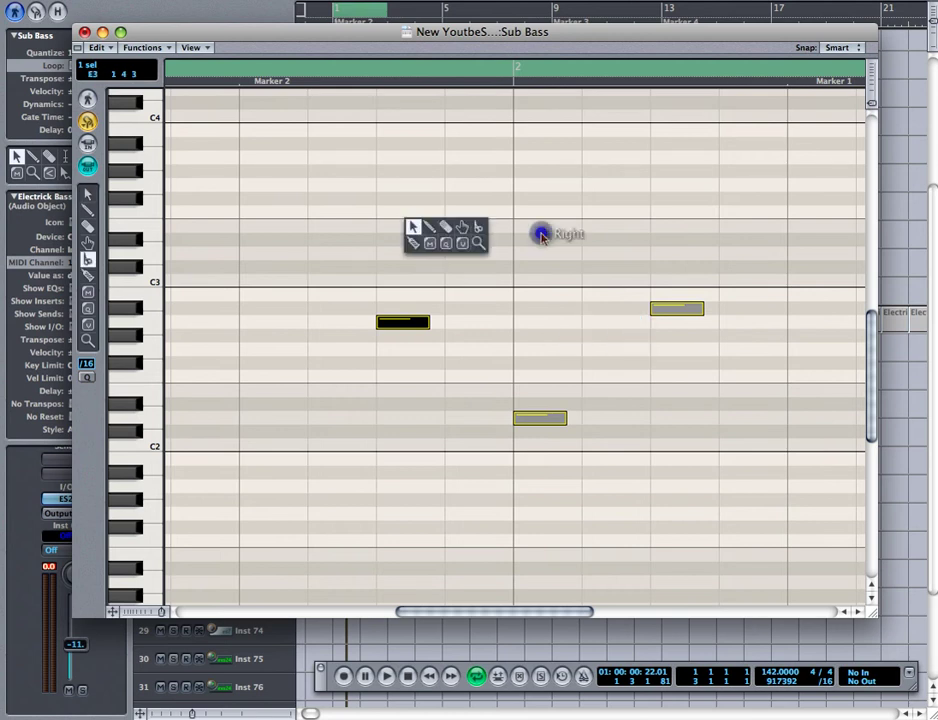
pyautogui.rightClick(404, 224)
pyautogui.click(85, 32)
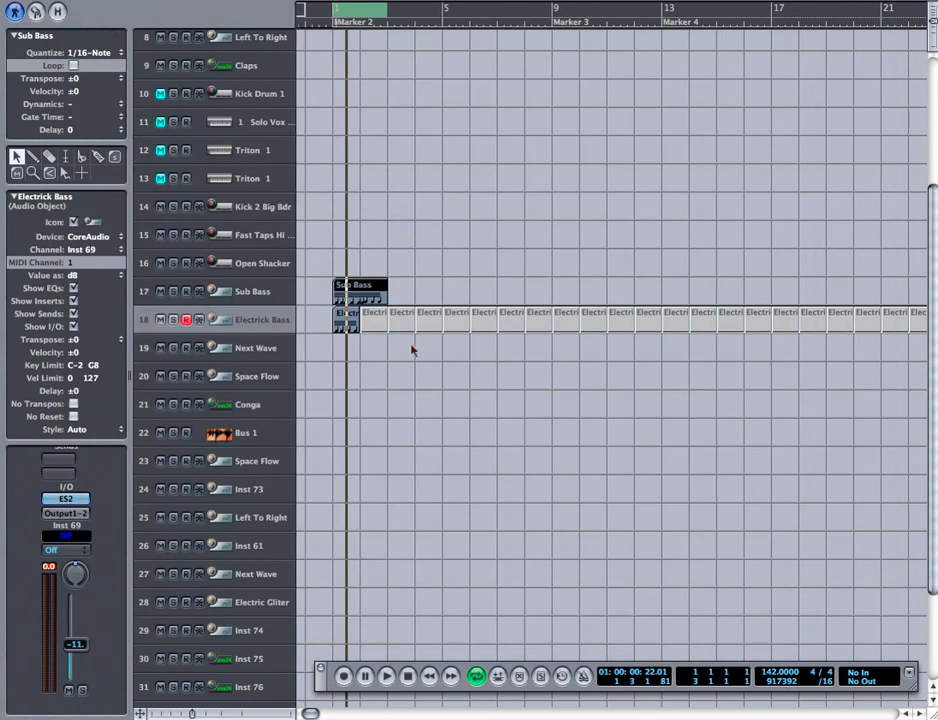
# - Mute the Sub Bass track and select the Electrick Bass region at bar 1
pyautogui.click(343, 318)
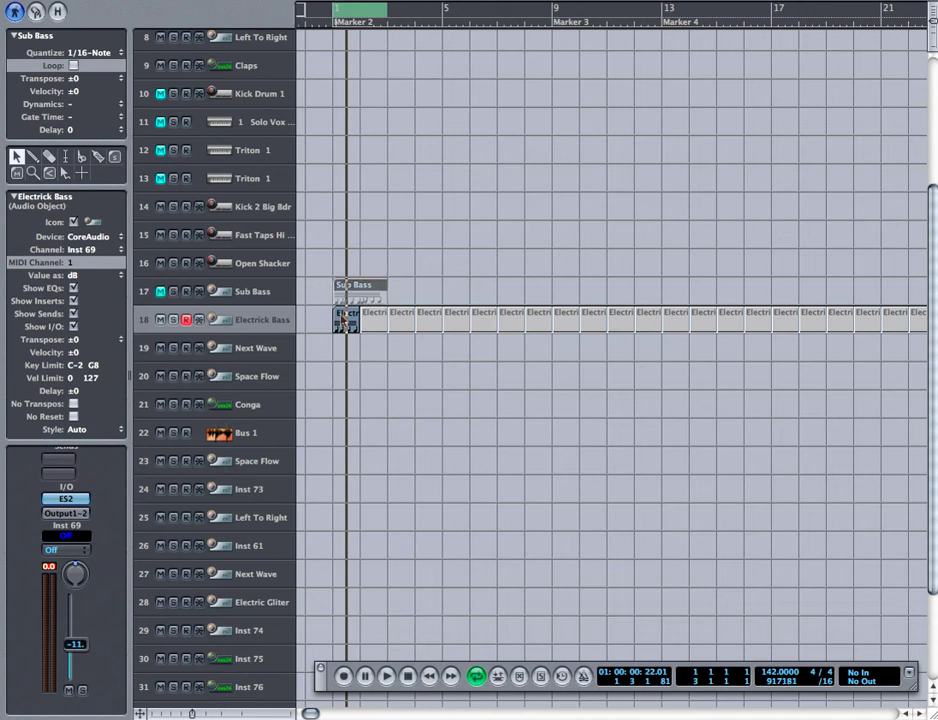
pyautogui.click(347, 290)
pyautogui.click(350, 326)
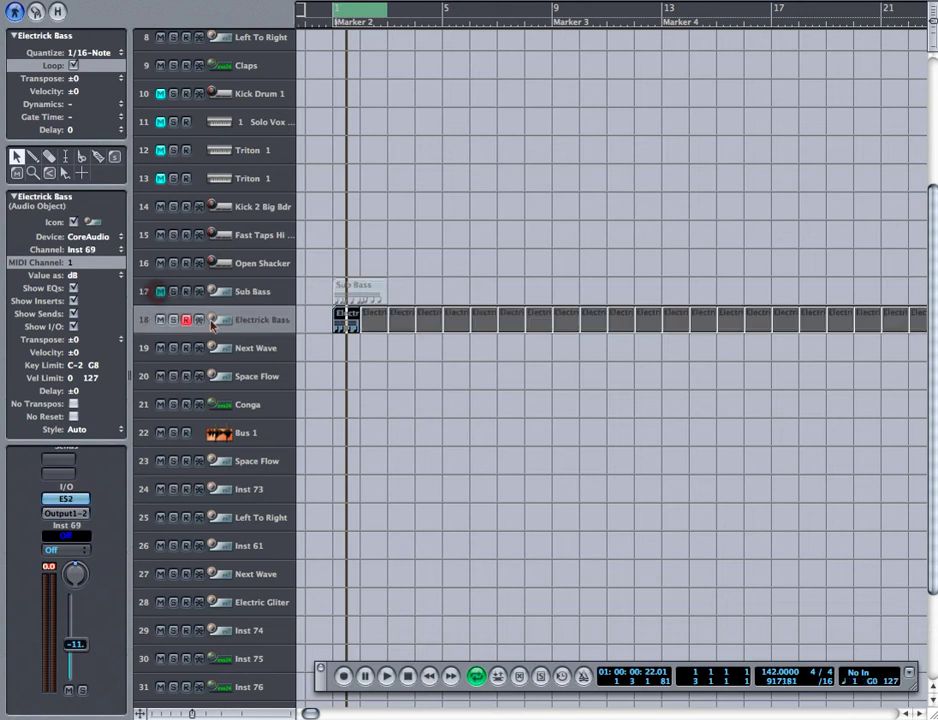
# - Turn looping of the Electrick Bass region off and back on
pyautogui.press('l')
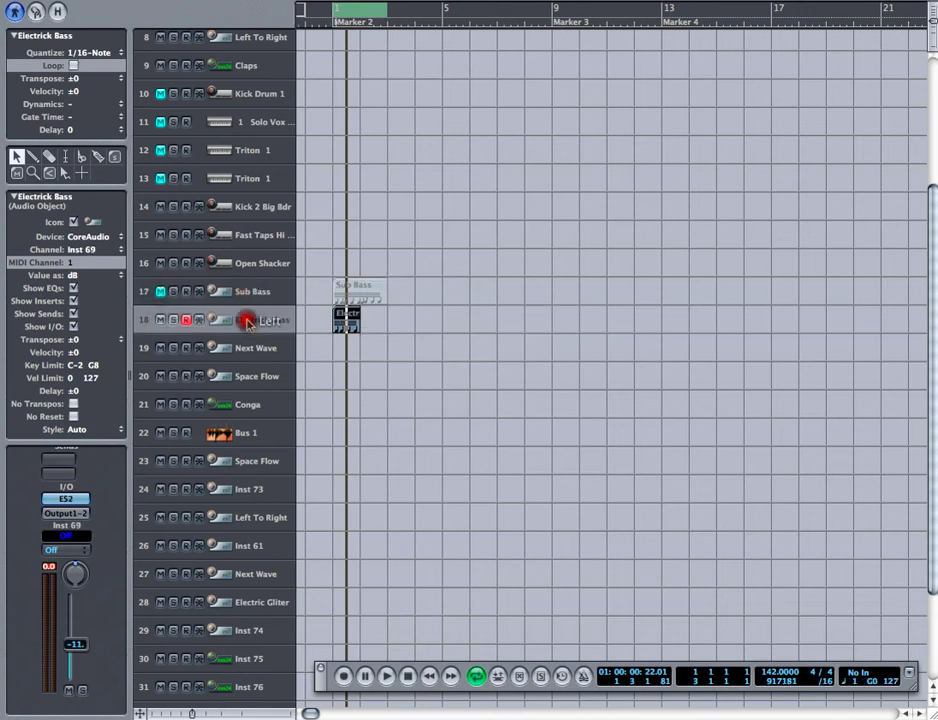
pyautogui.click(76, 65)
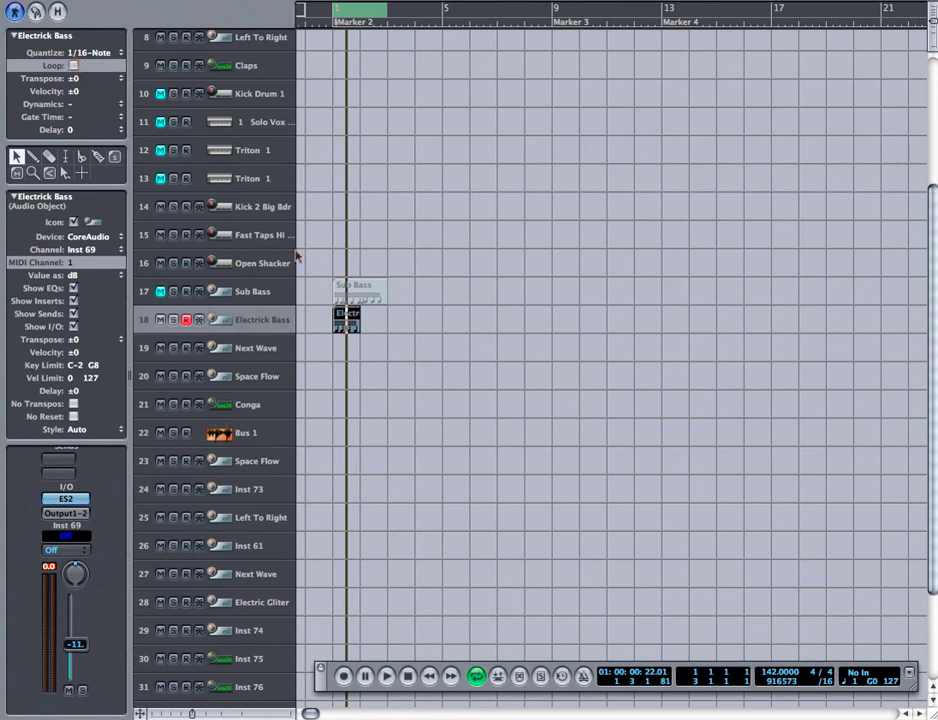
pyautogui.press('l')
pyautogui.click(74, 66)
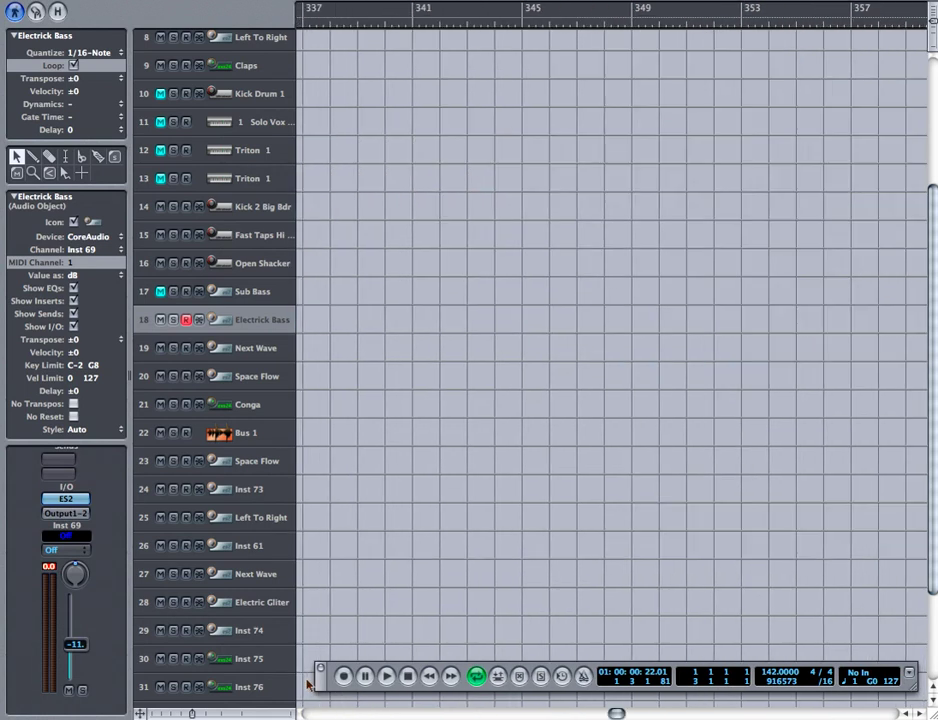
# - Examine how far the Electrick Bass loop extends along the arrangement and return to bar 1
pyautogui.click(309, 714)
pyautogui.moveTo(310, 714); pyautogui.dragTo(342, 714)
pyautogui.hscroll(-1, 616, 370)
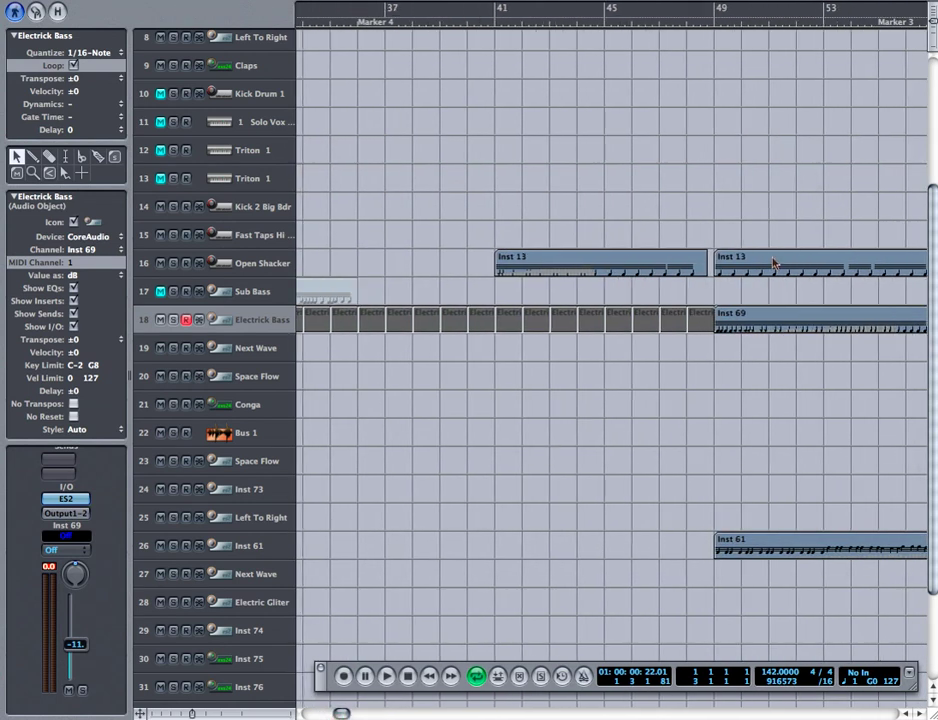
pyautogui.hscroll(-8, 773, 263)
pyautogui.hscroll(20, 773, 263)
pyautogui.hscroll(-9, 773, 263)
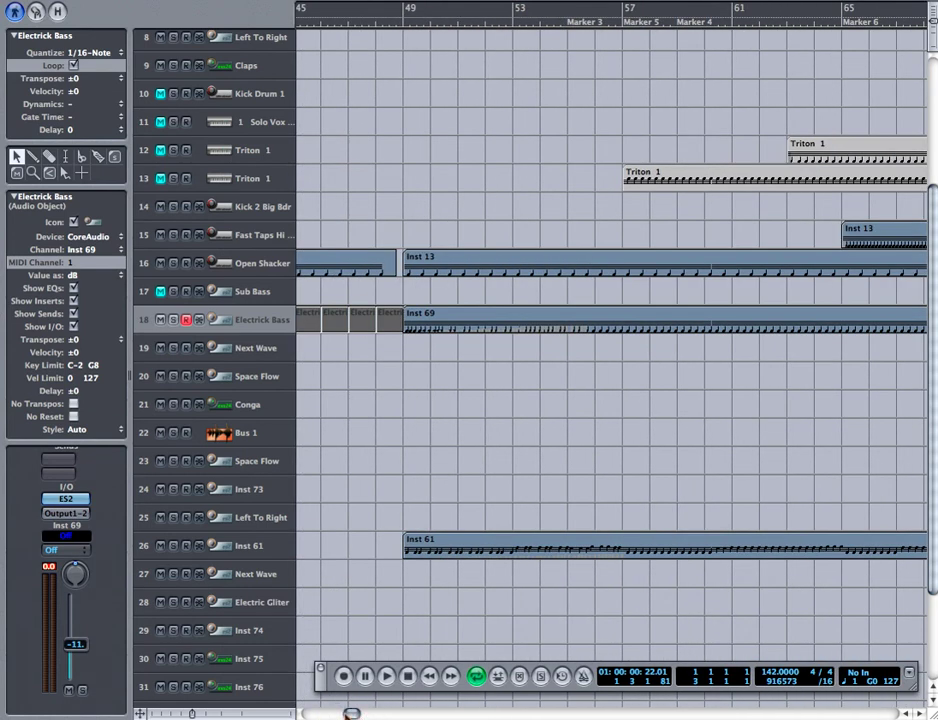
pyautogui.moveTo(350, 713); pyautogui.dragTo(265, 713)
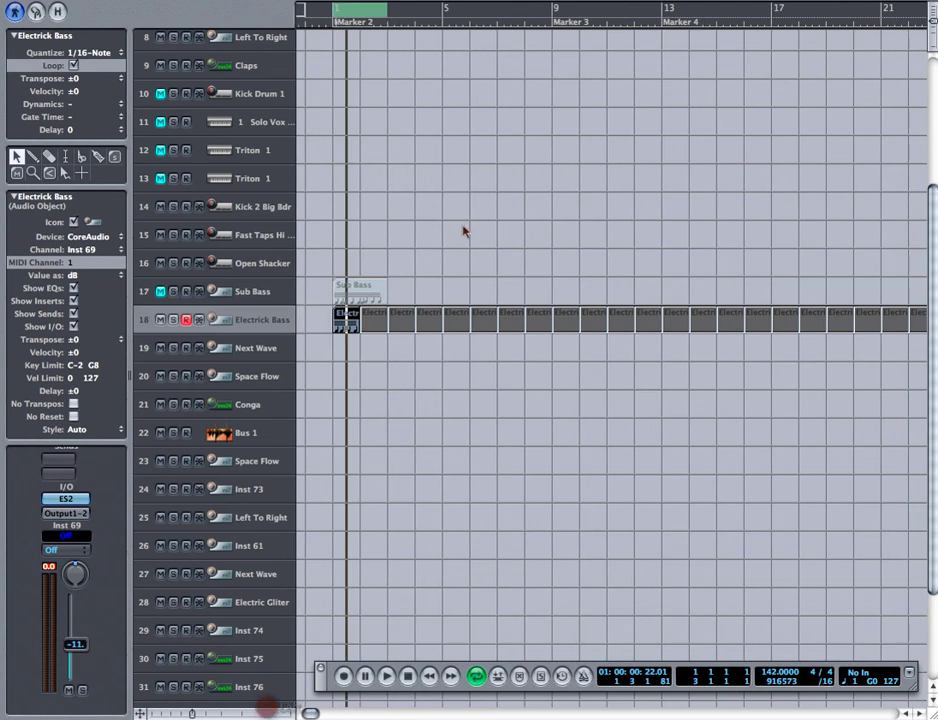
# - Reopen the Sub Bass region in the piano roll and use the Zoom tool to show both bars again
pyautogui.doubleClick(387, 283)
pyautogui.rightClick(350, 299)
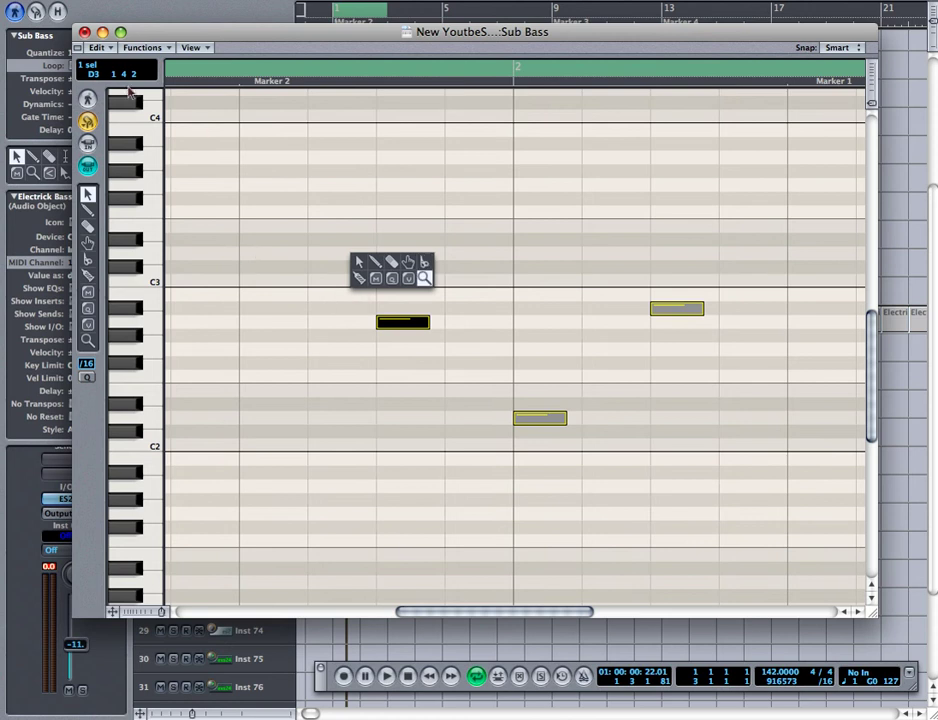
pyautogui.click(425, 278)
pyautogui.click(352, 260)
pyautogui.press('Escape')
pyautogui.click(424, 277)
# - Draw four short rising notes around C4 in the first half of bar 1 with the Pencil tool
pyautogui.click(195, 257)
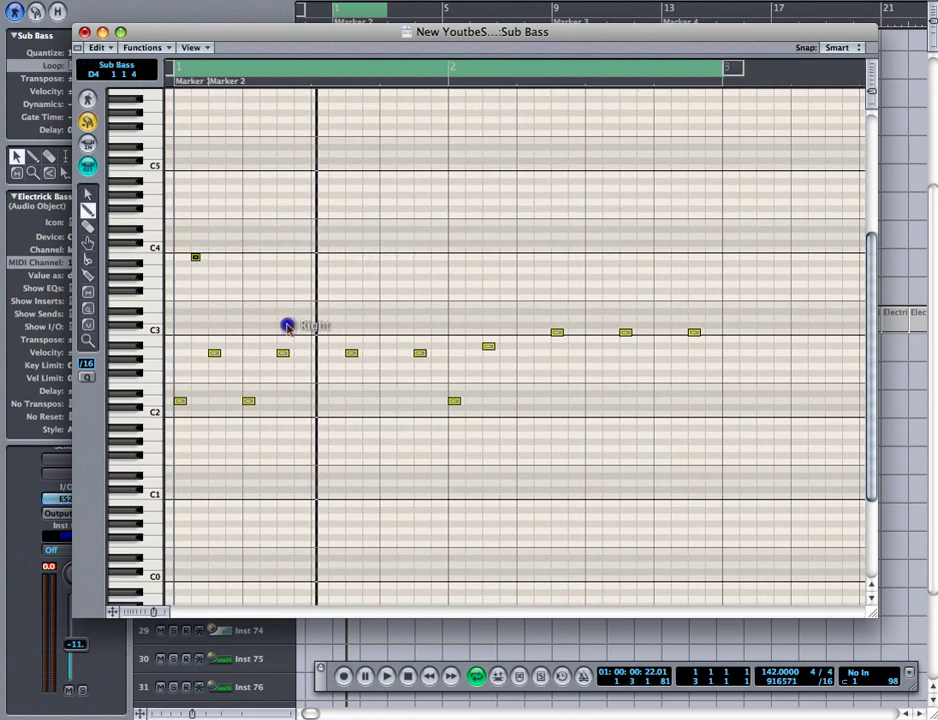
pyautogui.click(229, 236)
pyautogui.click(263, 236)
pyautogui.click(298, 216)
pyautogui.click(197, 256)
pyautogui.click(229, 237)
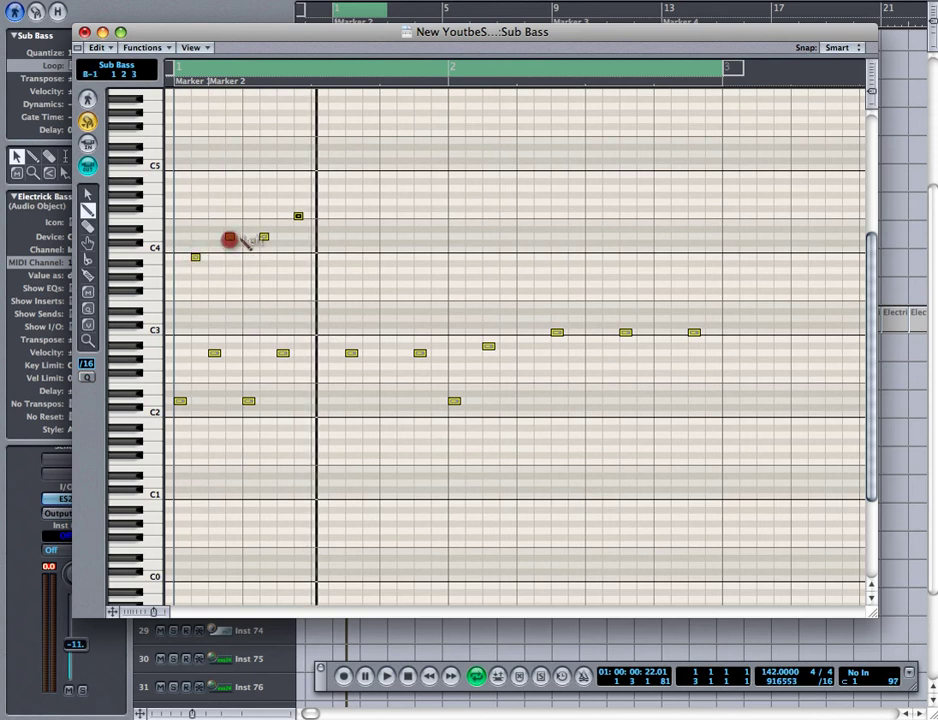
pyautogui.click(296, 217)
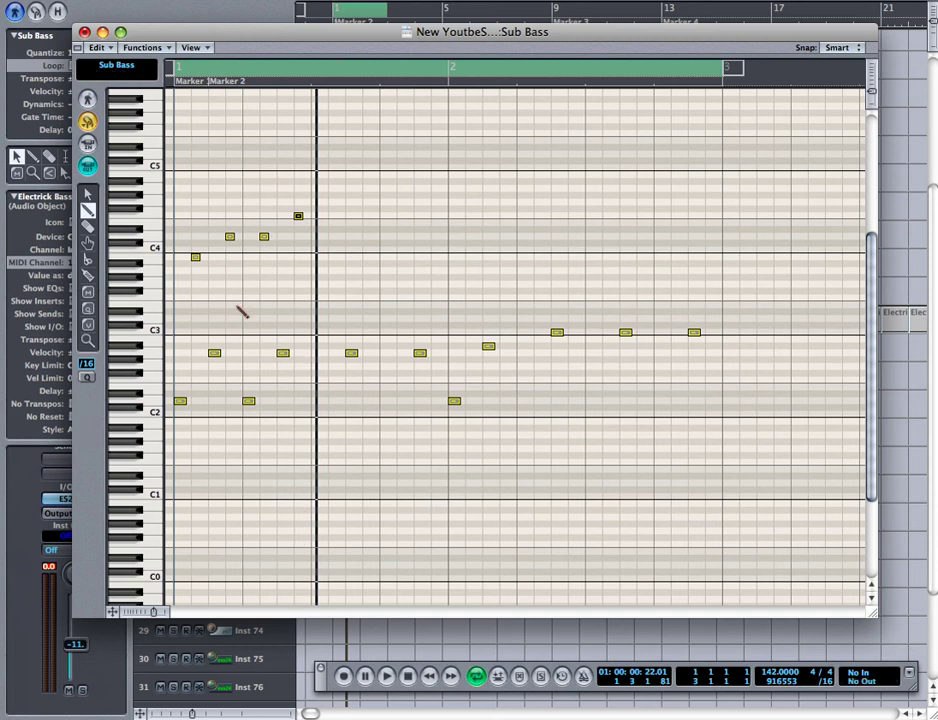
# - Erase the four extra notes around C4 and close the Sub Bass piano roll
pyautogui.click(195, 257)
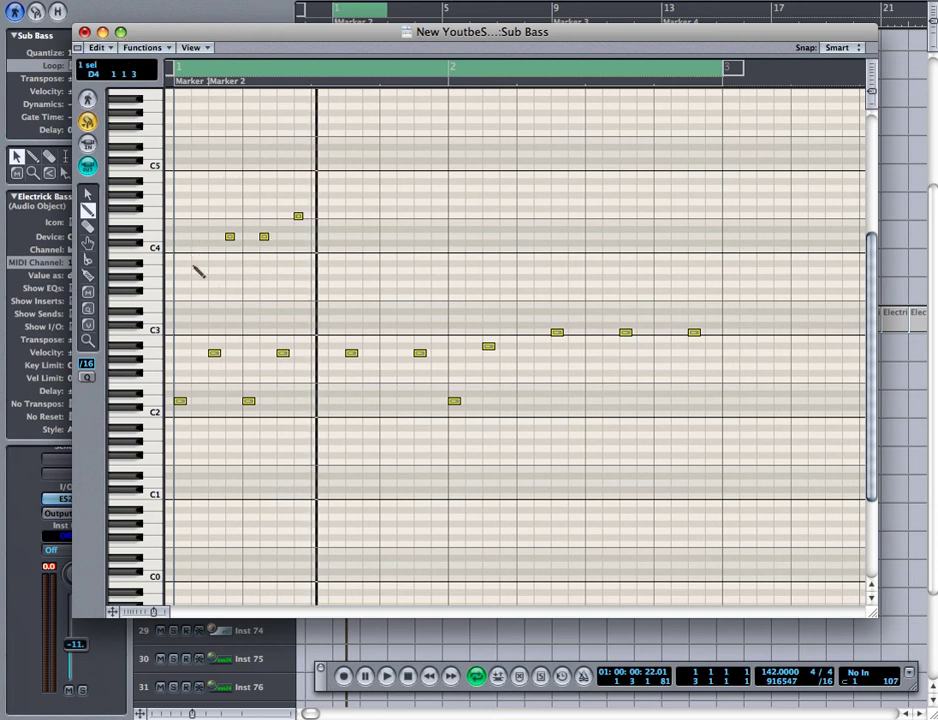
pyautogui.press('Escape')
pyautogui.click(248, 213)
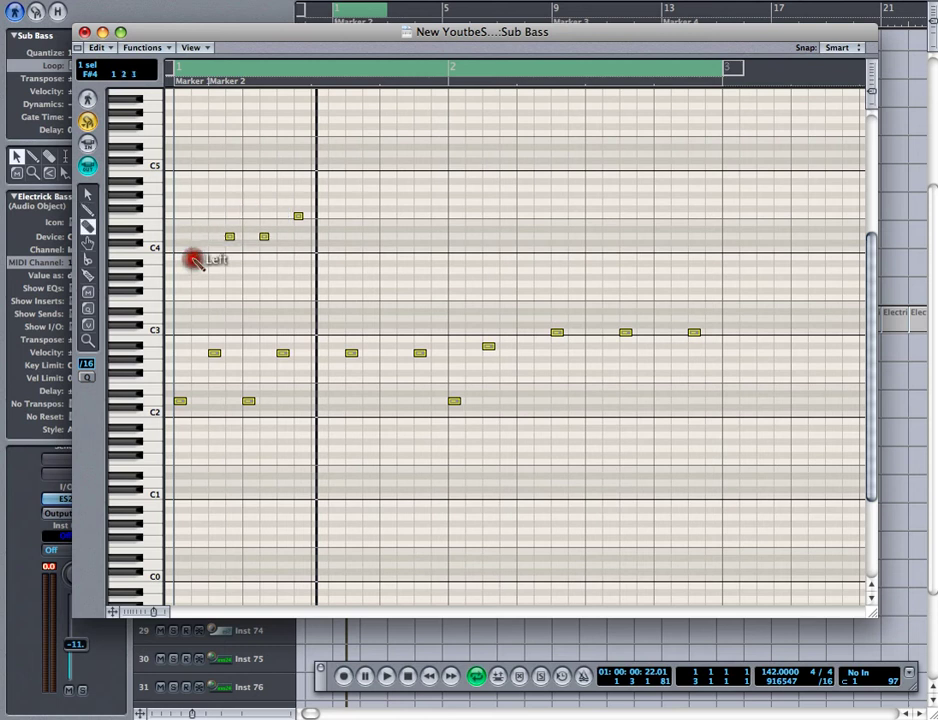
pyautogui.click(195, 259)
pyautogui.rightClick(207, 210)
pyautogui.moveTo(207, 210); pyautogui.dragTo(396, 291)
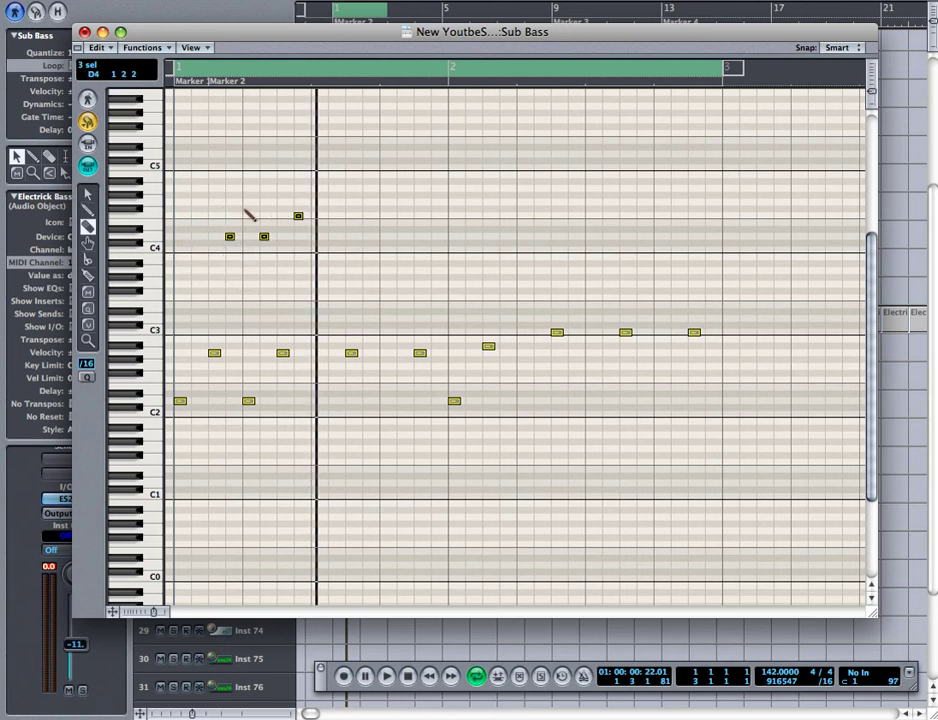
pyautogui.click(265, 236)
pyautogui.rightClick(265, 236)
pyautogui.click(270, 241)
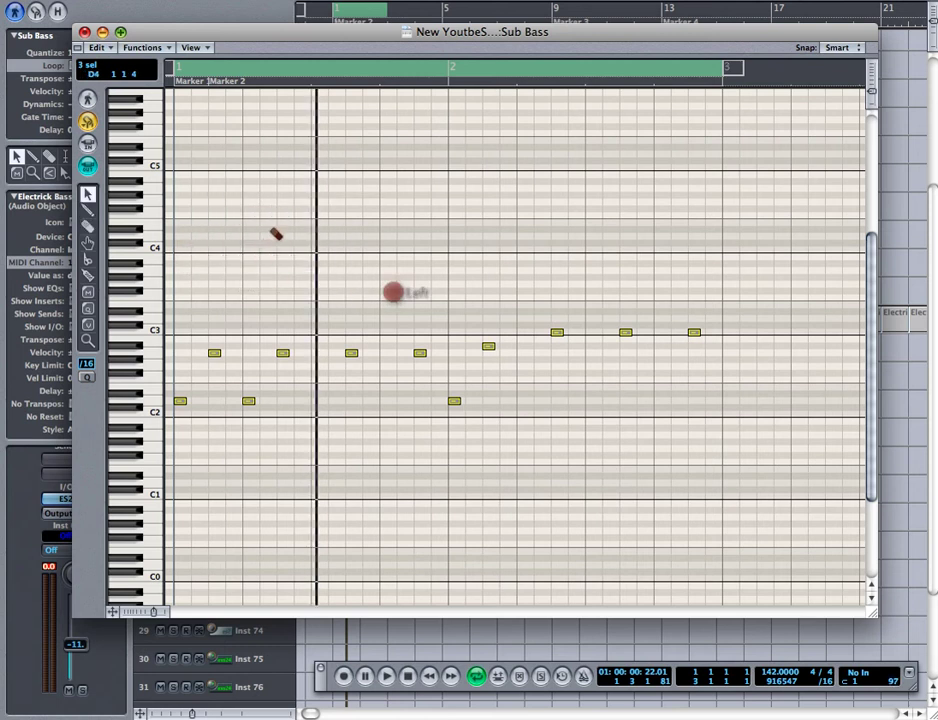
pyautogui.press('super+w')
# - Switch cycle mode off and on, and shorten the cycle range to the first two beats of bar 1
pyautogui.rightClick(266, 238)
pyautogui.press('c')
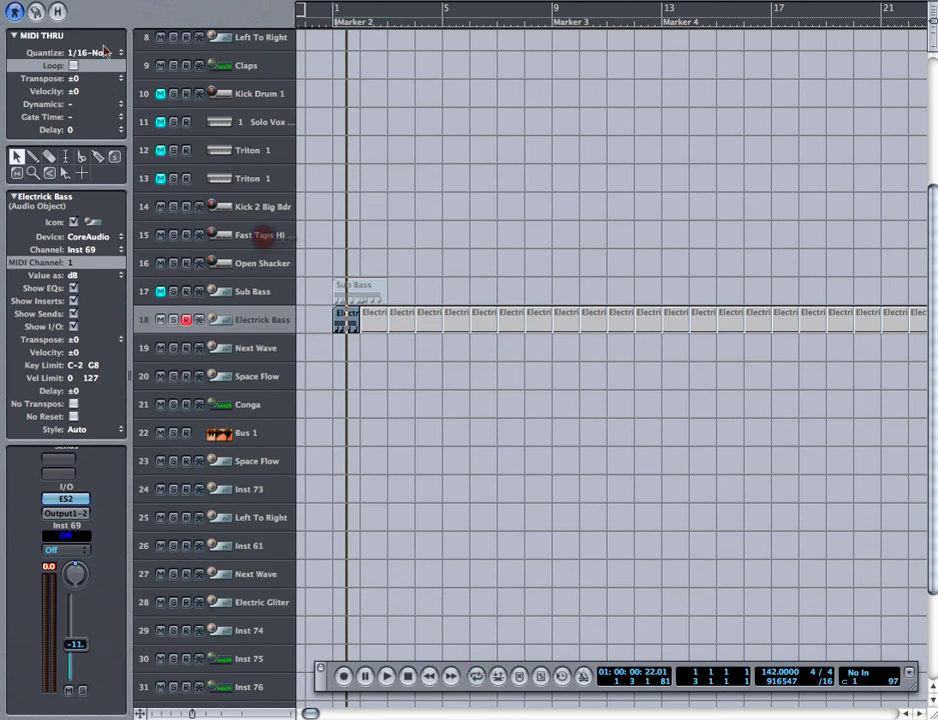
pyautogui.click(375, 232)
pyautogui.press('c')
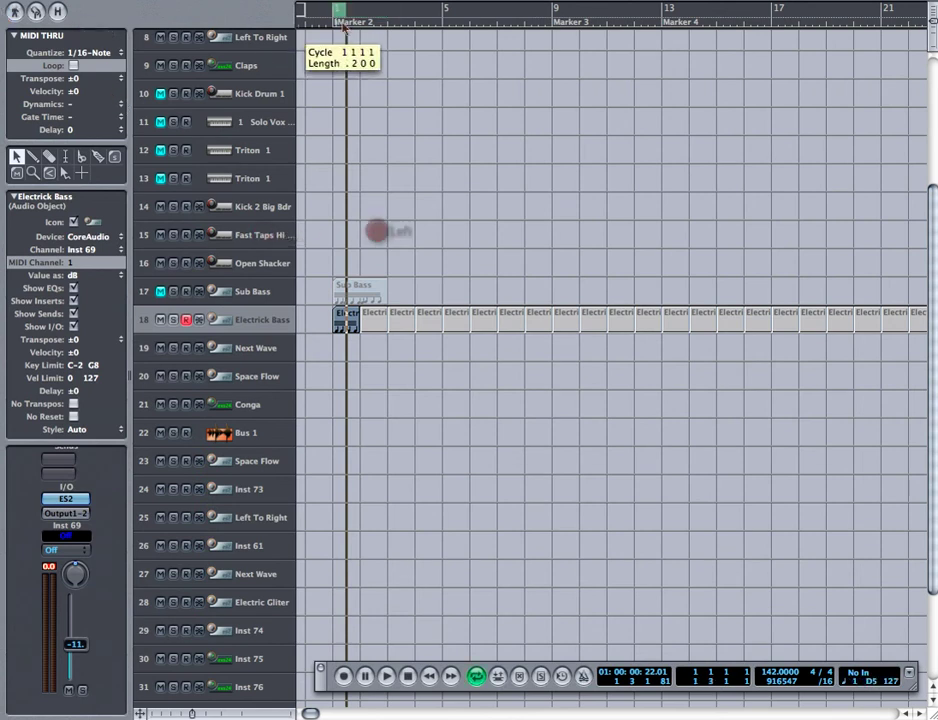
pyautogui.click(338, 14)
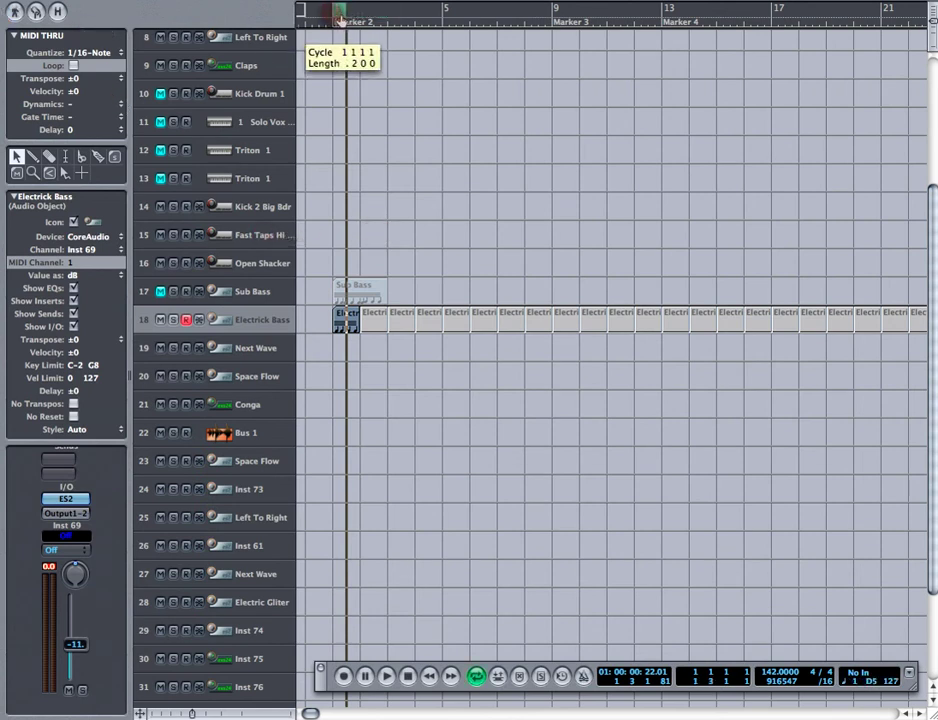
pyautogui.moveTo(340, 18); pyautogui.dragTo(343, 20)
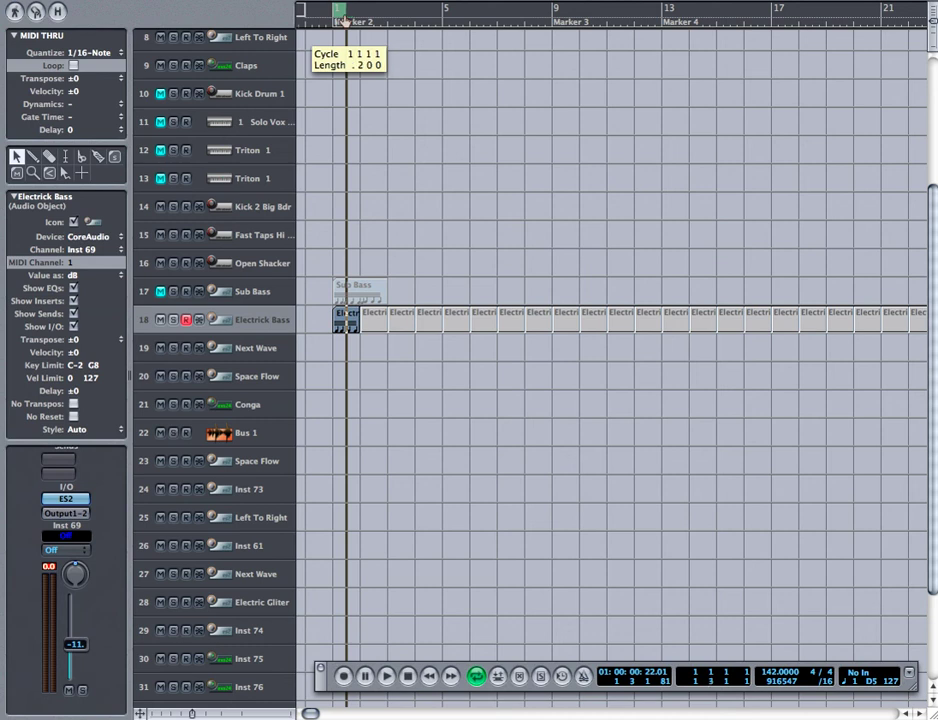
# - Move the Sub Bass region from bar 1 to bar 6 on its track
pyautogui.rightClick(379, 275)
pyautogui.click(381, 276)
pyautogui.moveTo(360, 293); pyautogui.dragTo(497, 295)
pyautogui.rightClick(452, 237)
pyautogui.click(360, 291)
pyautogui.click(494, 301)
# - Create an empty one-bar Sub Bass region at bar 1 with the Pencil tool and unmute the track
pyautogui.rightClick(445, 236)
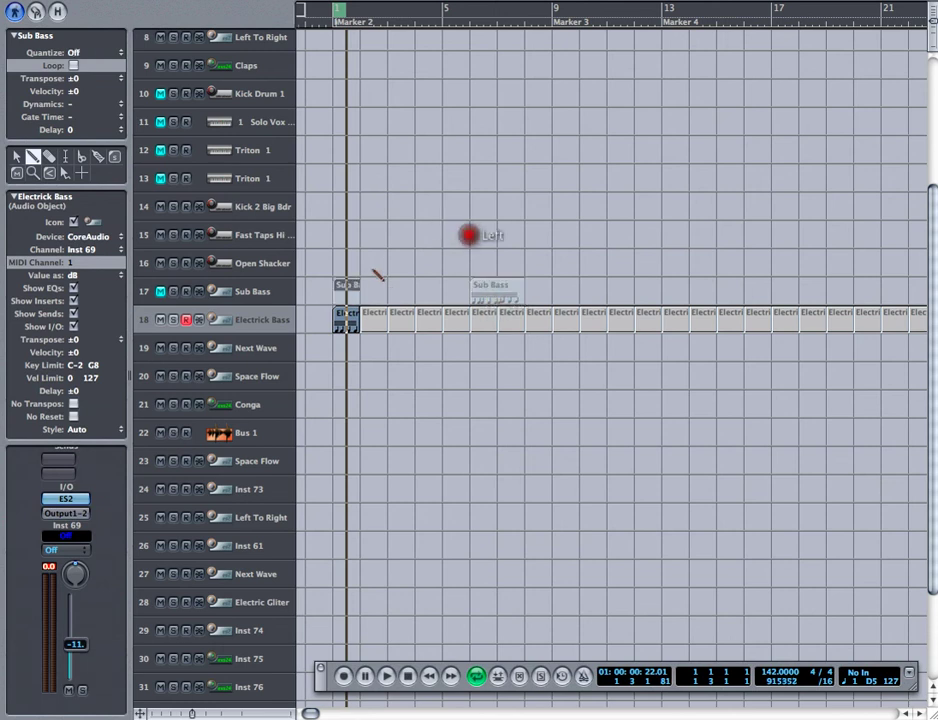
pyautogui.click(340, 287)
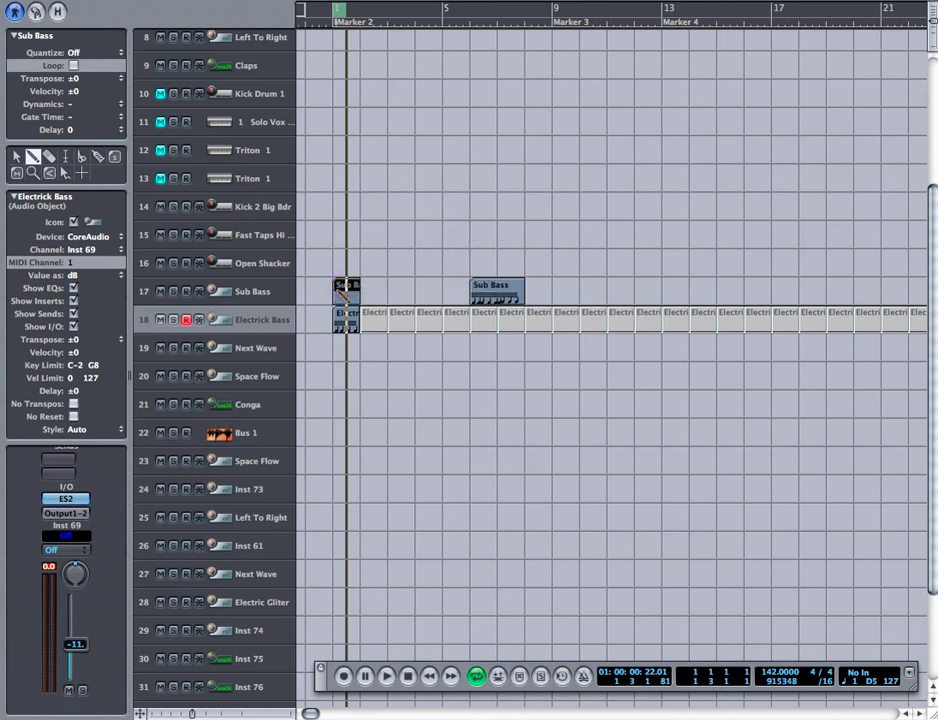
pyautogui.press('Escape')
pyautogui.click(353, 297)
# - Open the new Sub Bass region in the piano roll and draw a short G3 note at the start of bar 1
pyautogui.doubleClick(343, 291)
pyautogui.press('Escape')
pyautogui.click(344, 297)
pyautogui.rightClick(344, 297)
pyautogui.click(178, 284)
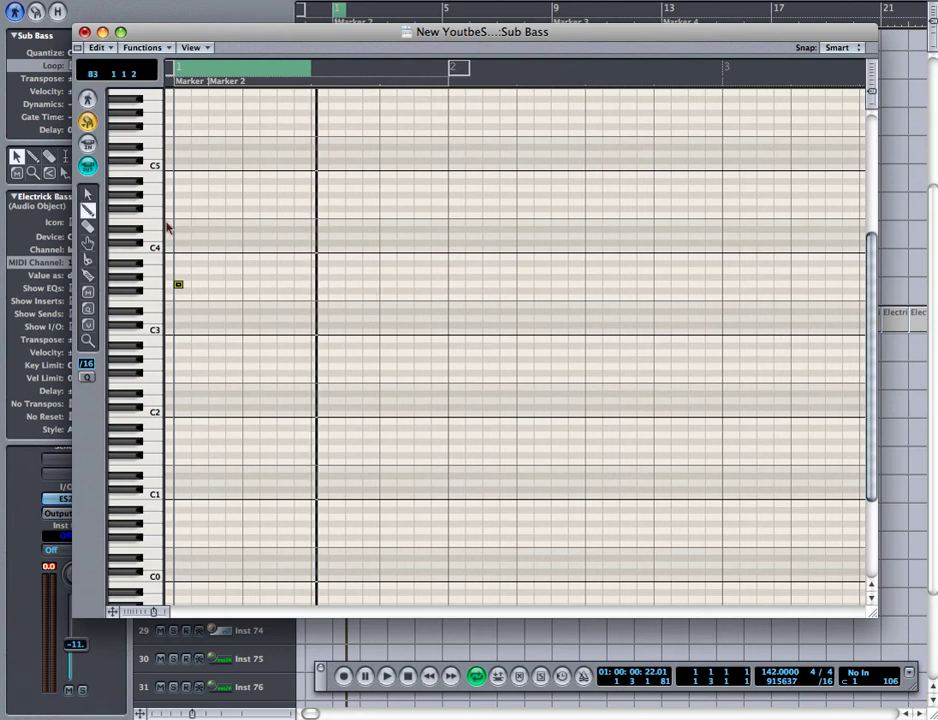
# - During cycle playback, draw short D4 notes on the second sixteenths of beats 1 and 2, and a G3 note on the fourth sixteenth of beat 1
pyautogui.click(239, 256)
pyautogui.press('super+z')
pyautogui.click(195, 237)
pyautogui.click(260, 236)
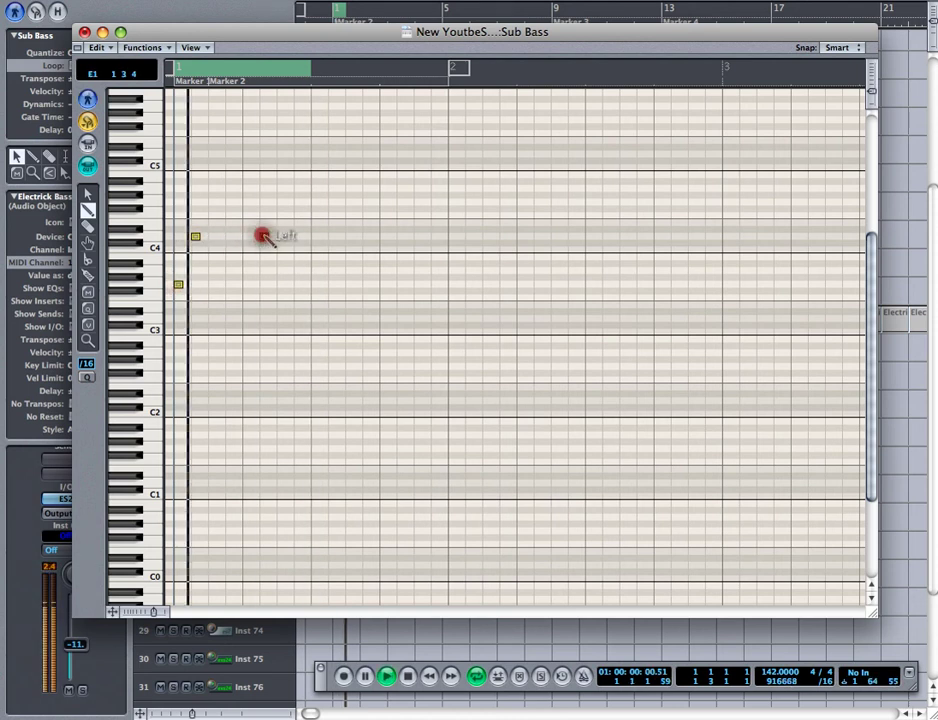
pyautogui.click(386, 676)
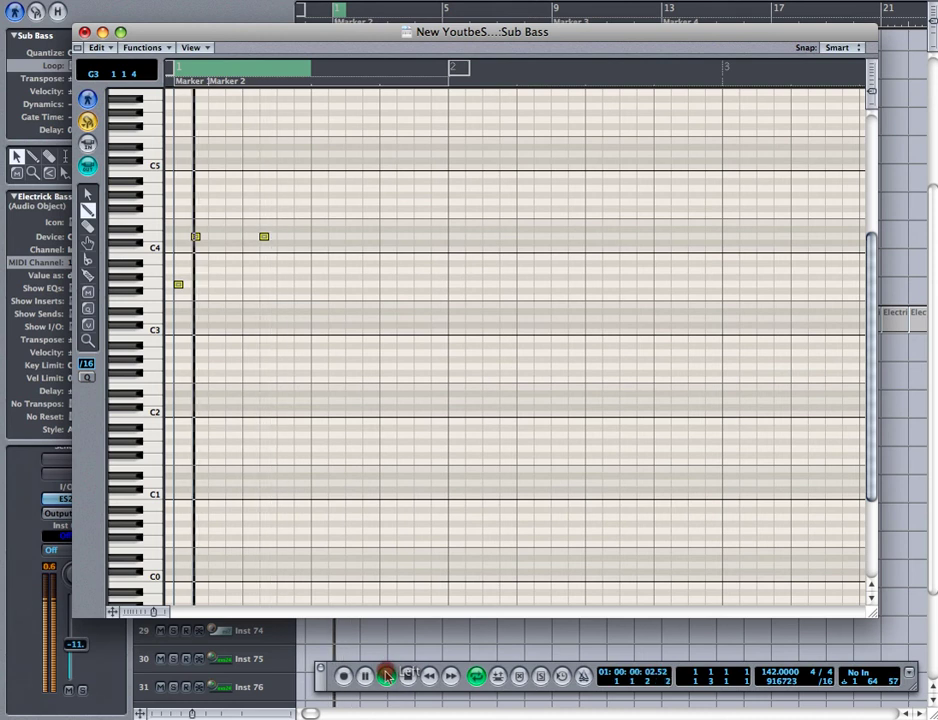
pyautogui.click(230, 284)
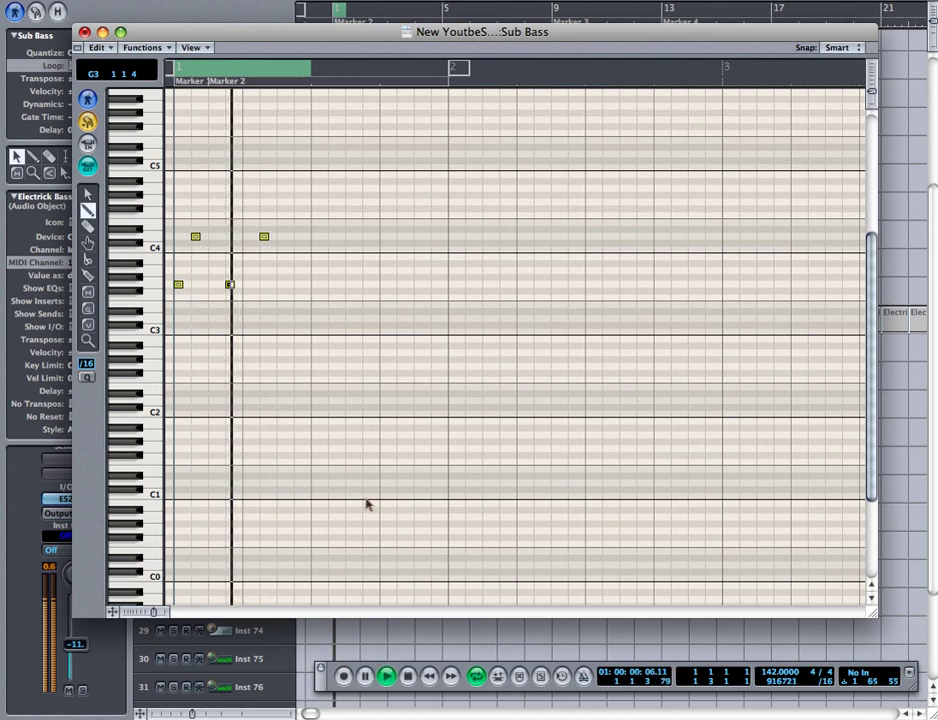
# - Change the D4 note on the second sixteenth of beat 2 to D3 and lengthen it to a full sixteenth
pyautogui.click(222, 284)
pyautogui.press('BackSpace')
pyautogui.click(212, 278)
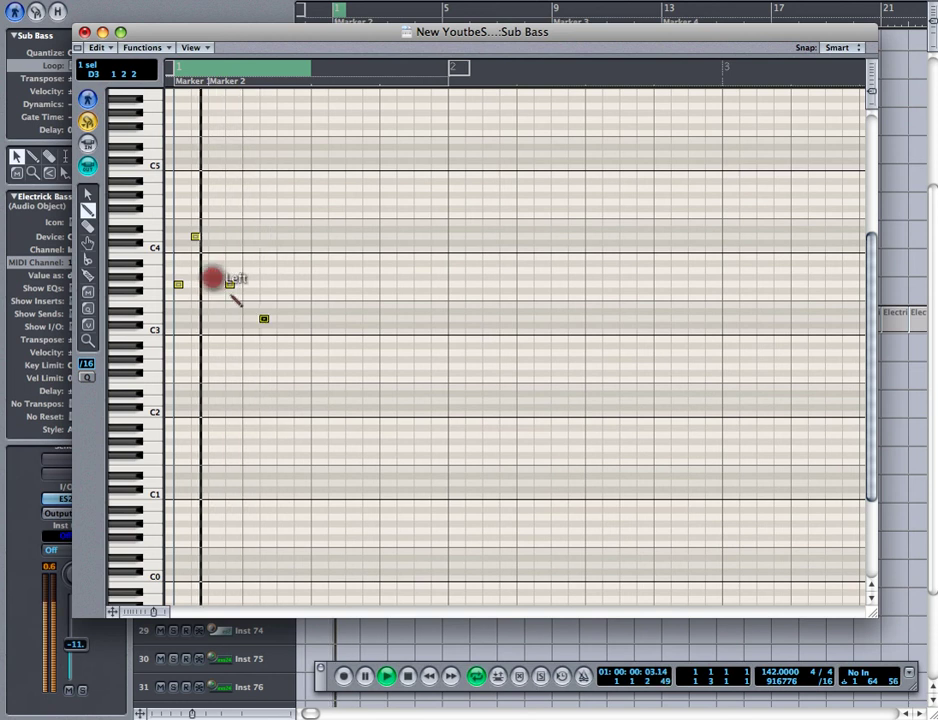
pyautogui.click(230, 285)
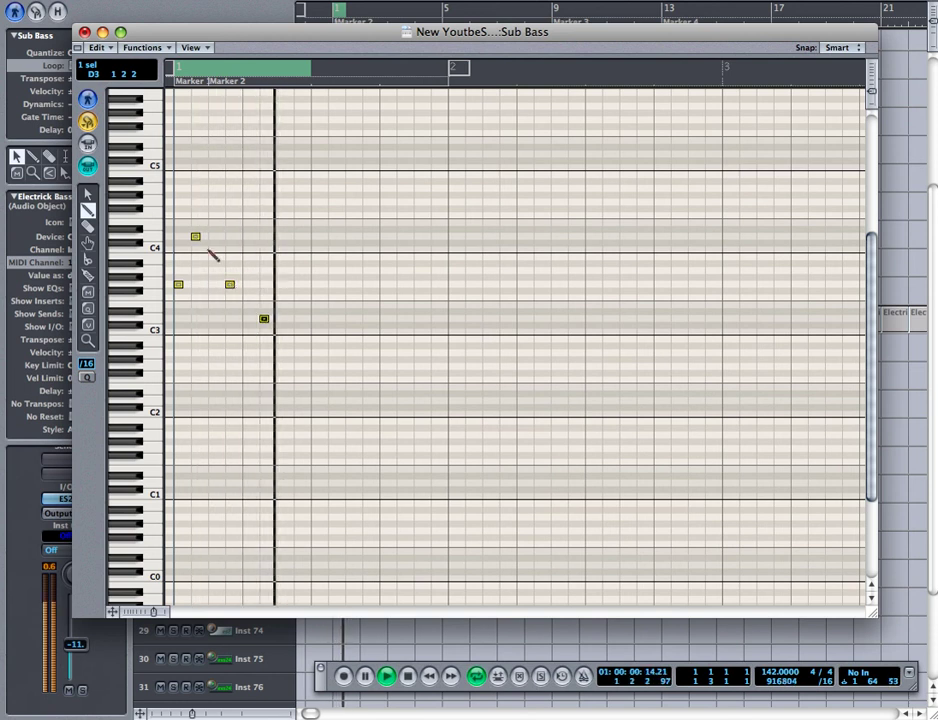
pyautogui.moveTo(268, 319); pyautogui.dragTo(277, 319)
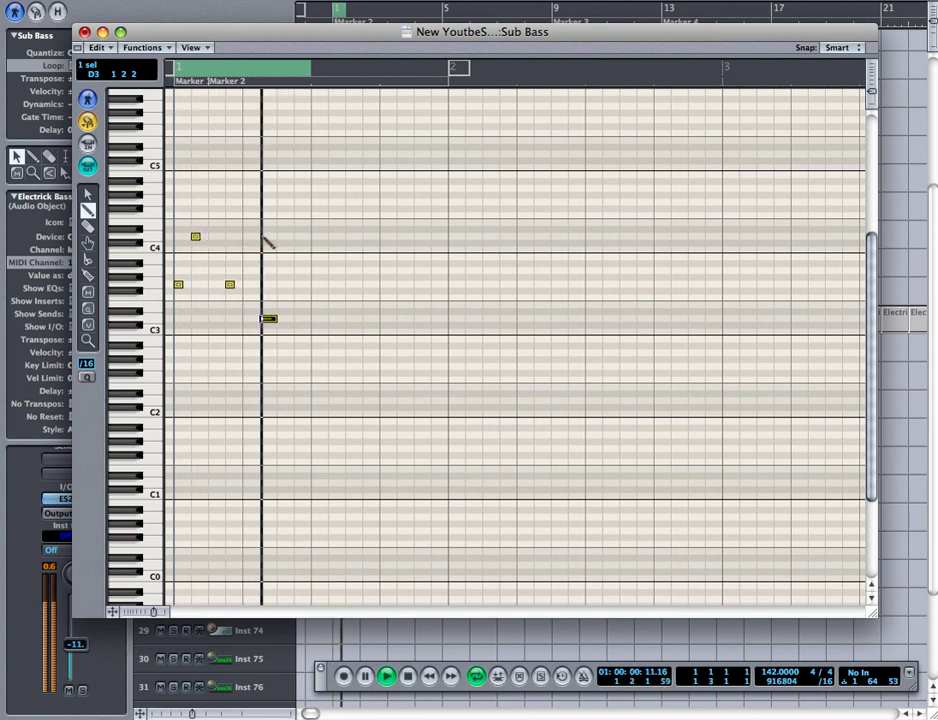
# - Move the long D3 note to B2 on the third sixteenth of beat 1, stop playback and close the piano roll
pyautogui.press('Escape')
pyautogui.press('Escape')
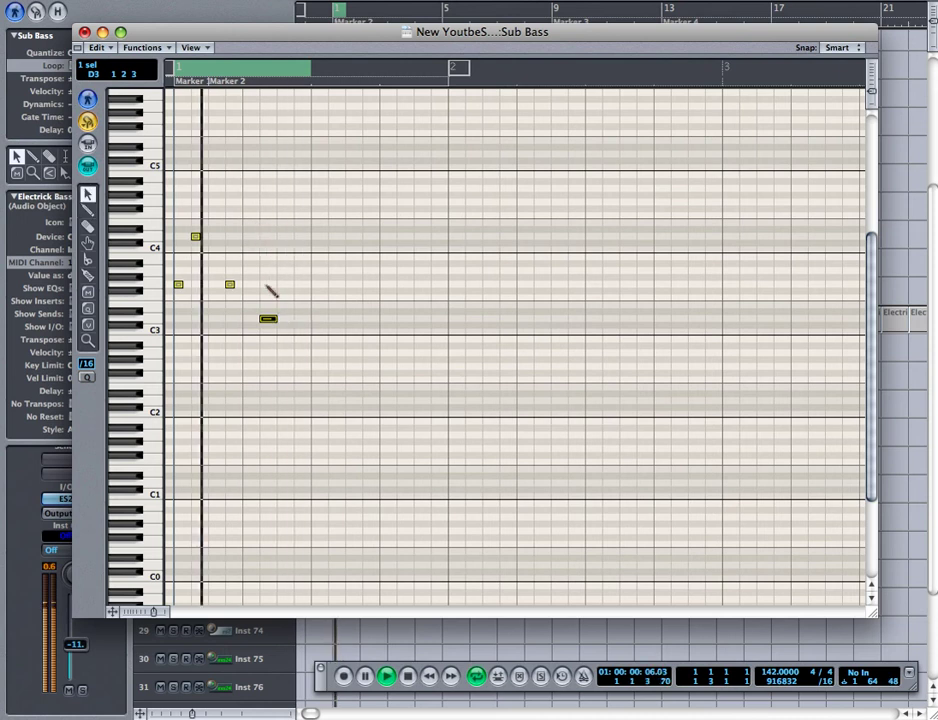
pyautogui.click(265, 319)
pyautogui.moveTo(265, 319); pyautogui.dragTo(268, 318)
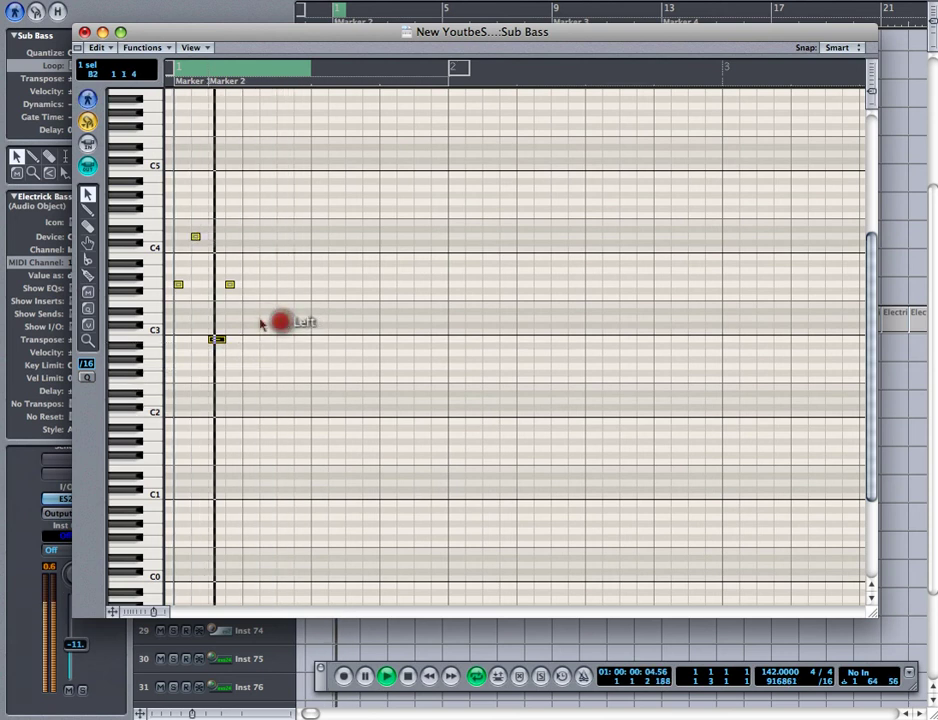
pyautogui.click(265, 319)
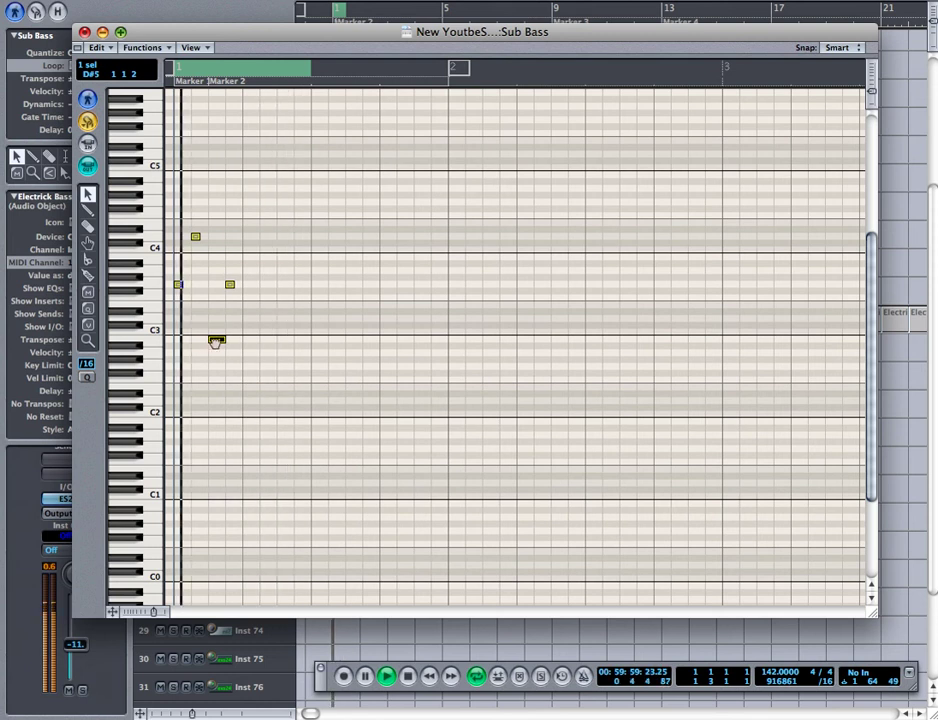
pyautogui.click(215, 341)
pyautogui.press('super+w')
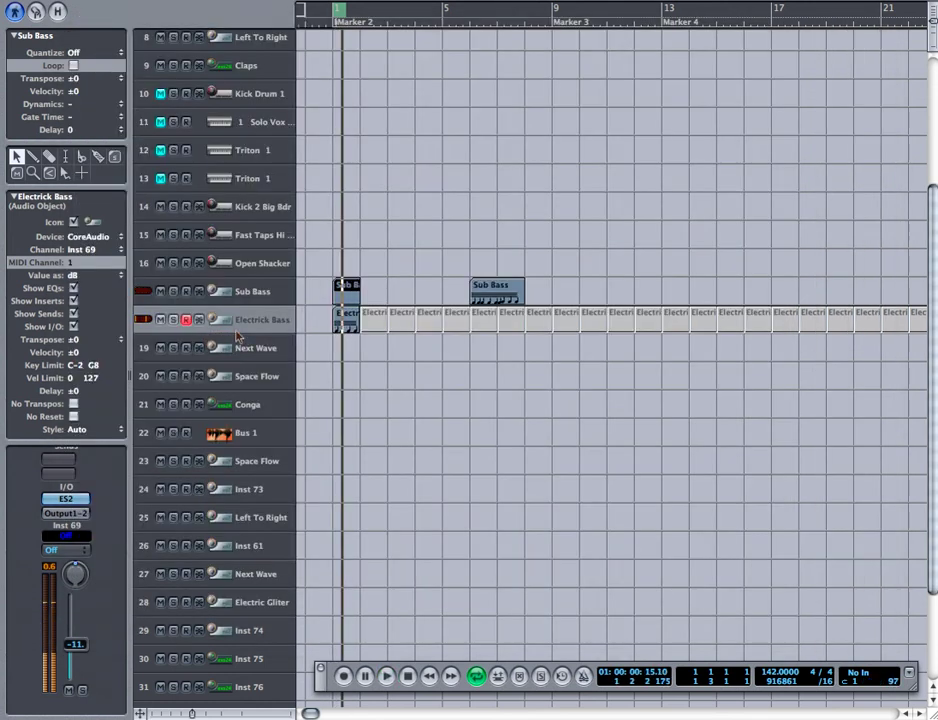
pyautogui.click(191, 103)
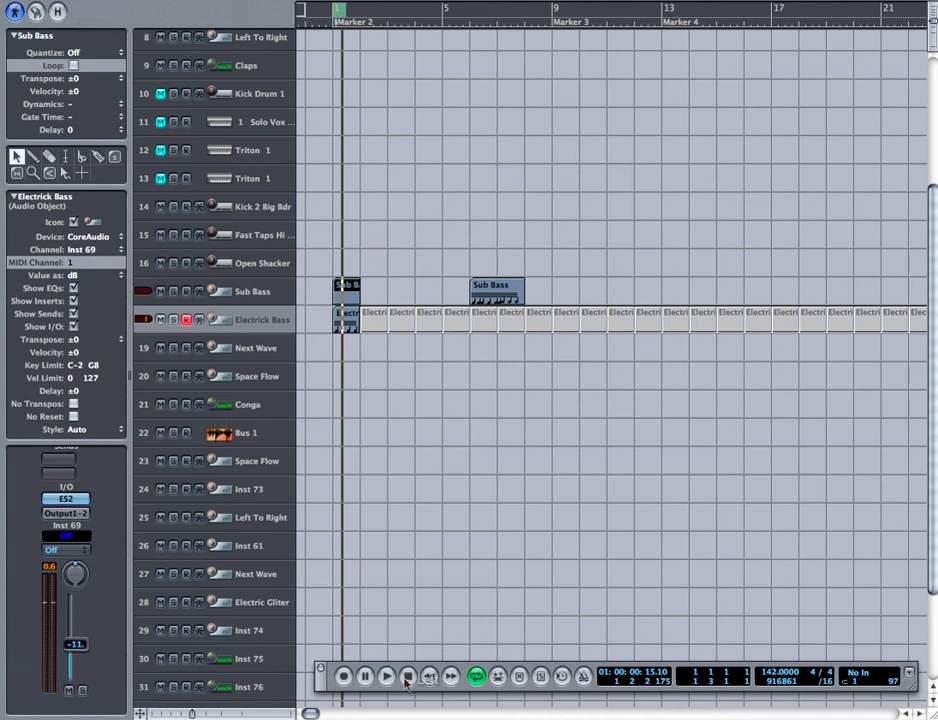
# - Split the one-bar Sub Bass region at beat 3 of bar 1 with the Scissors tool
pyautogui.press('Escape')
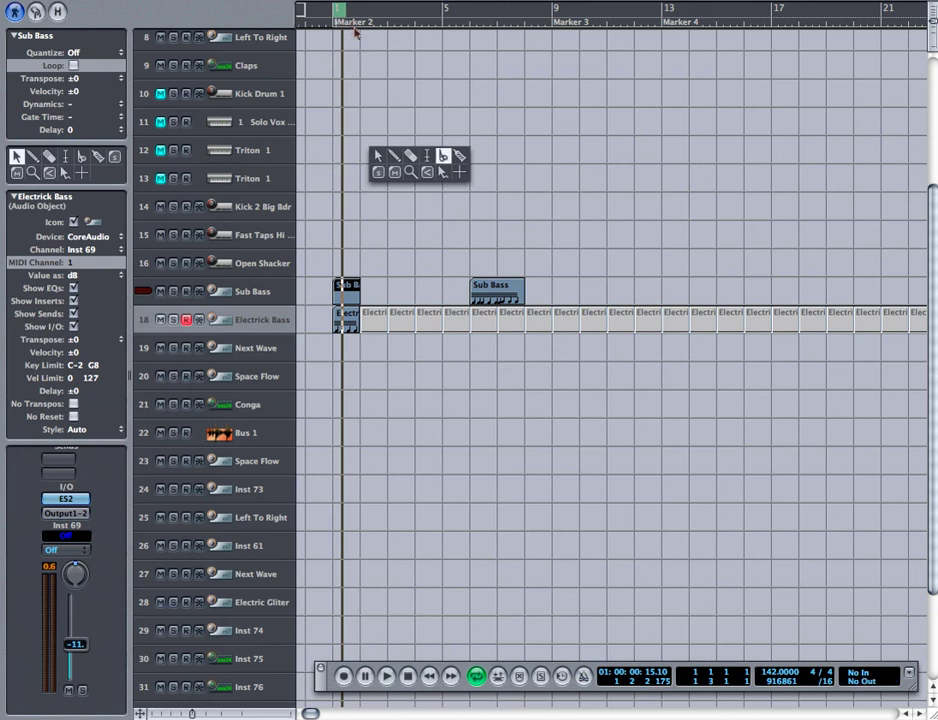
pyautogui.click(443, 156)
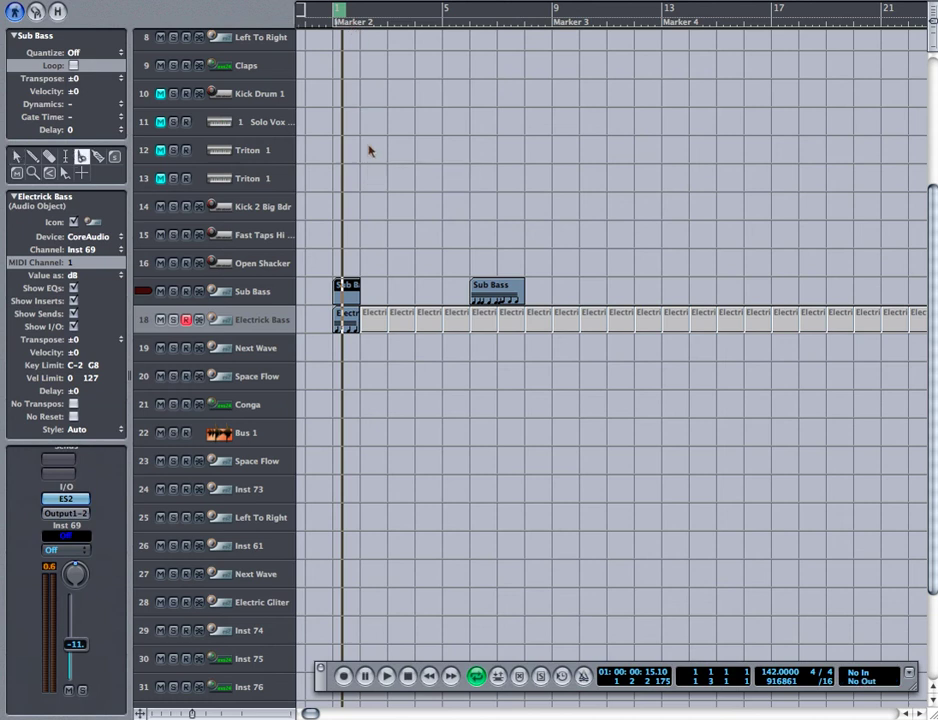
pyautogui.click(440, 155)
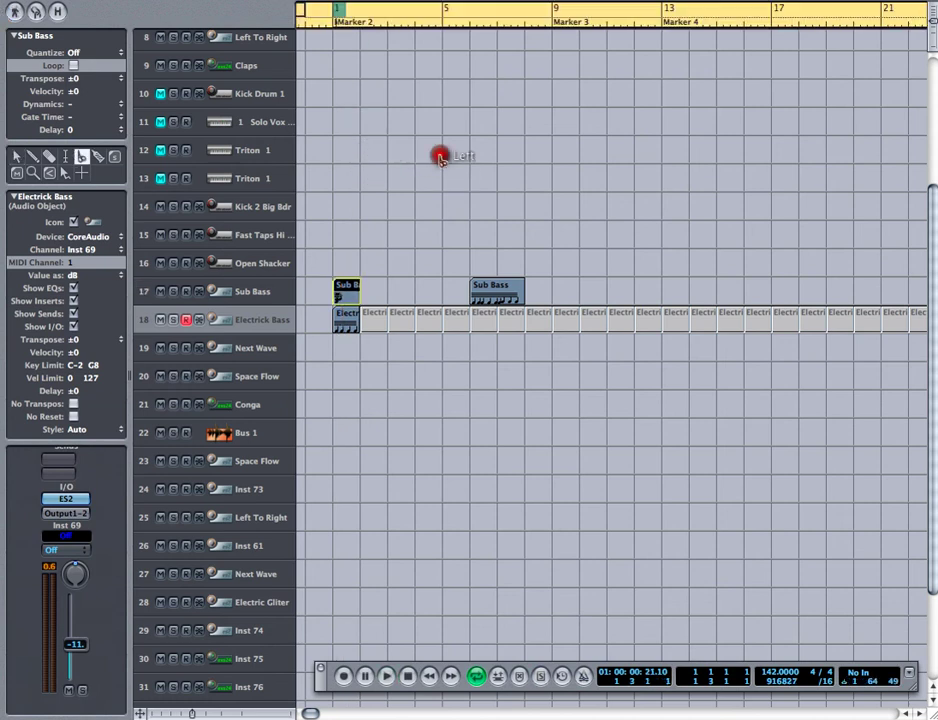
pyautogui.click(345, 284)
# - Move the empty second half of the split Sub Bass region to bar 3 and select the first half
pyautogui.press('Escape')
pyautogui.press('Escape')
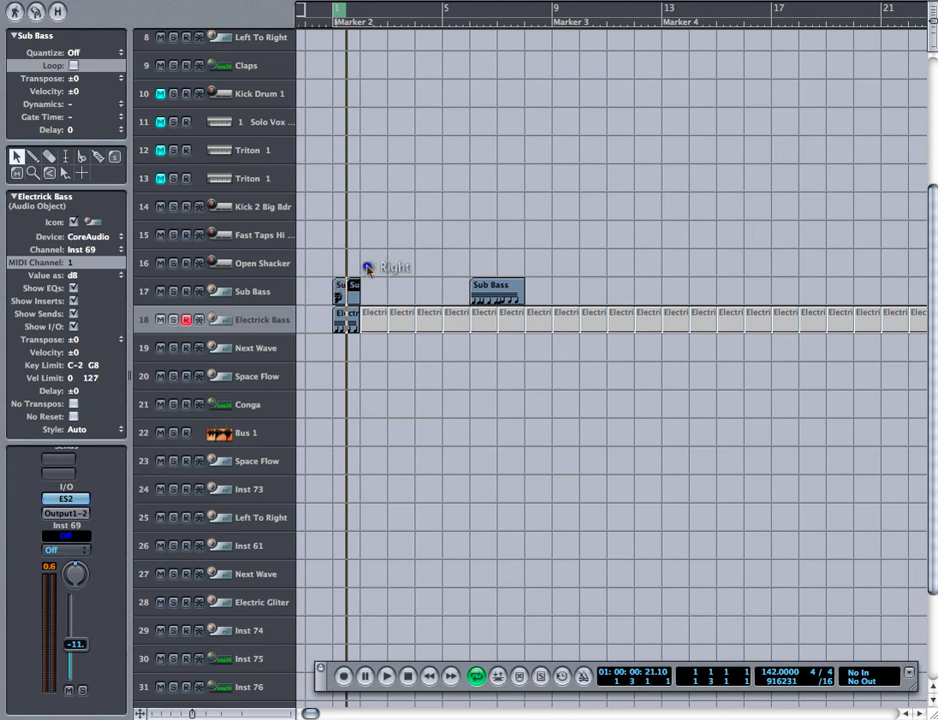
pyautogui.moveTo(354, 291); pyautogui.dragTo(395, 291)
pyautogui.click(343, 290)
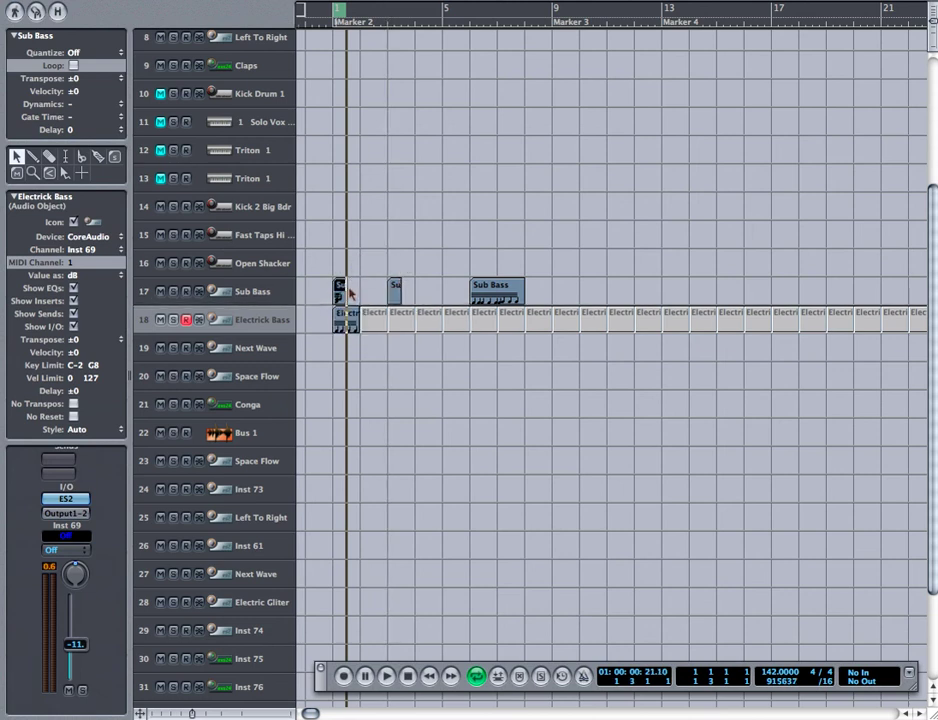
# - Copy the first-half Sub Bass region and paste it on the Sub Bass track at beat 3 of bar 1
pyautogui.click(392, 283)
pyautogui.press('super+c')
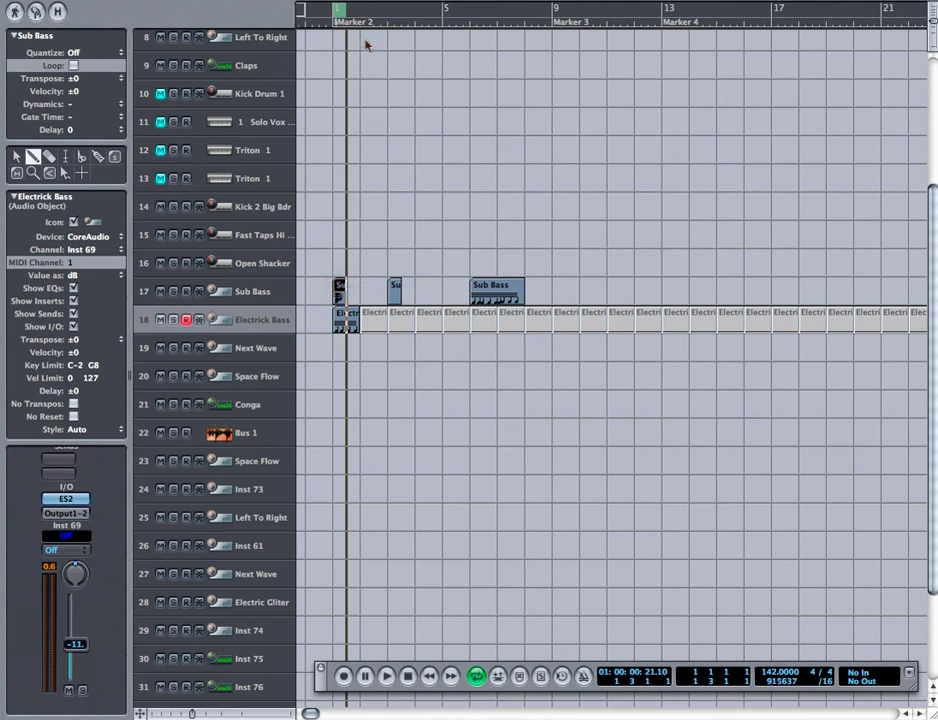
pyautogui.click(255, 291)
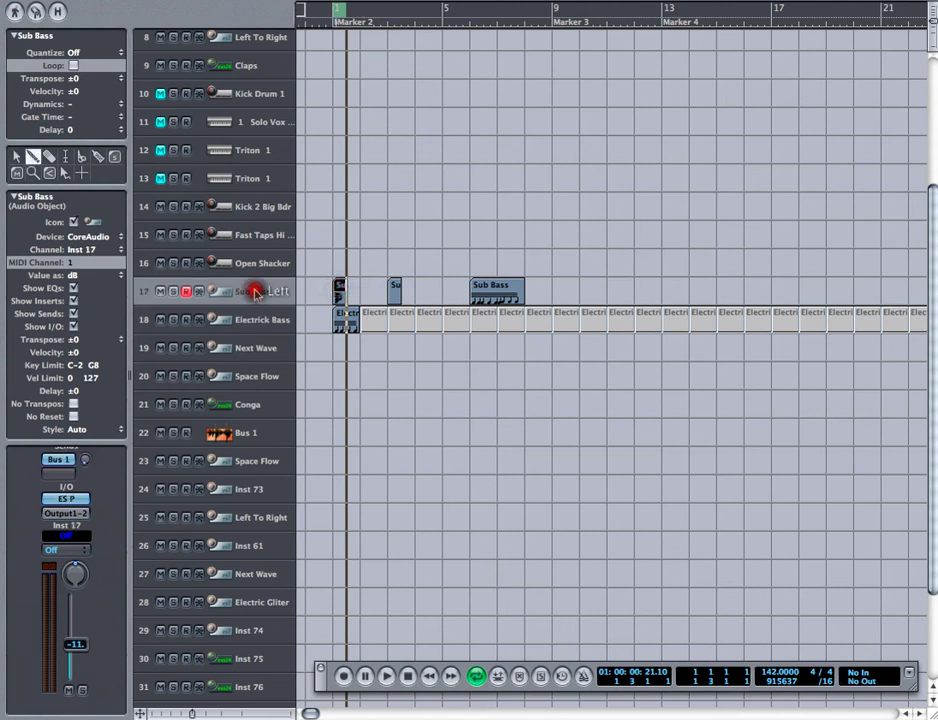
pyautogui.press('Escape')
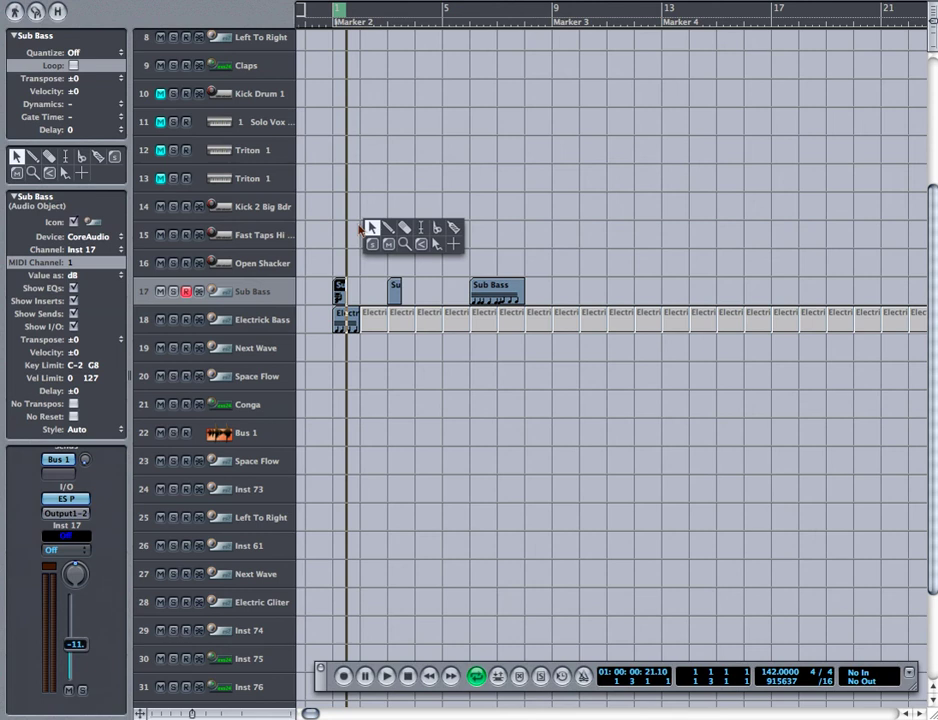
pyautogui.rightClick(363, 228)
pyautogui.click(165, 0)
pyautogui.click(181, 69)
pyautogui.click(165, 0)
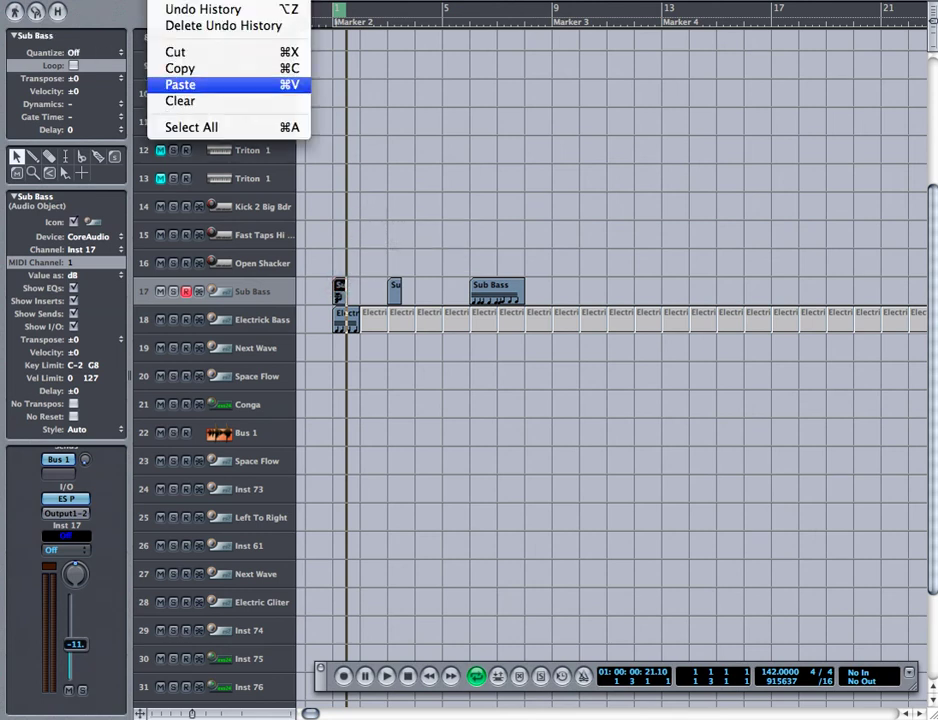
pyautogui.click(192, 83)
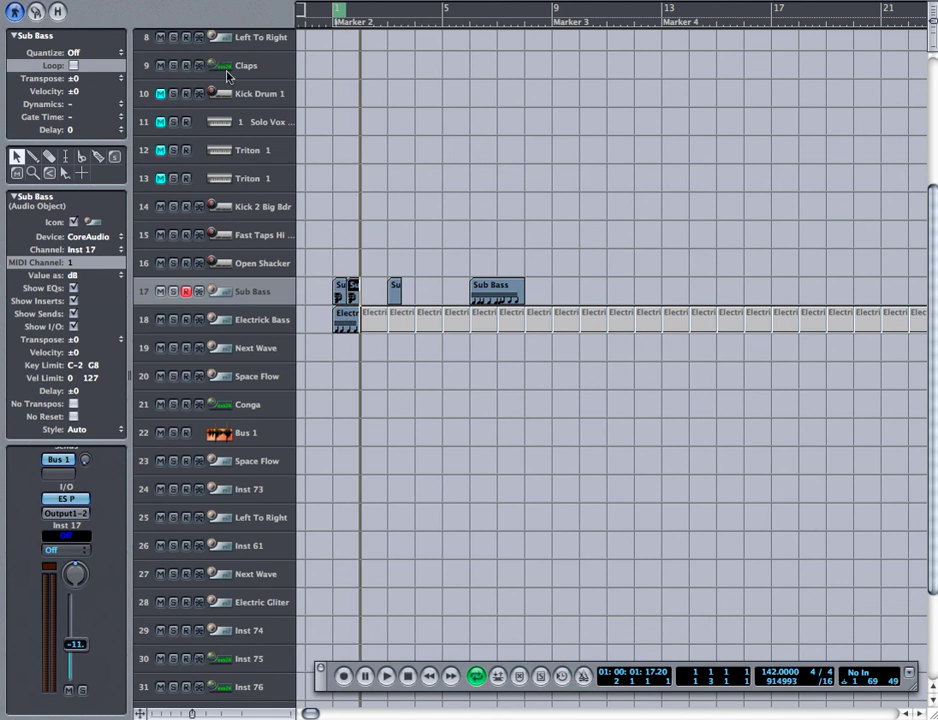
# - In the pasted region, move D4 to the third sixteenth of beat 3, B2 to the second, and the last G3 to beat 4's second sixteenth
pyautogui.doubleClick(356, 285)
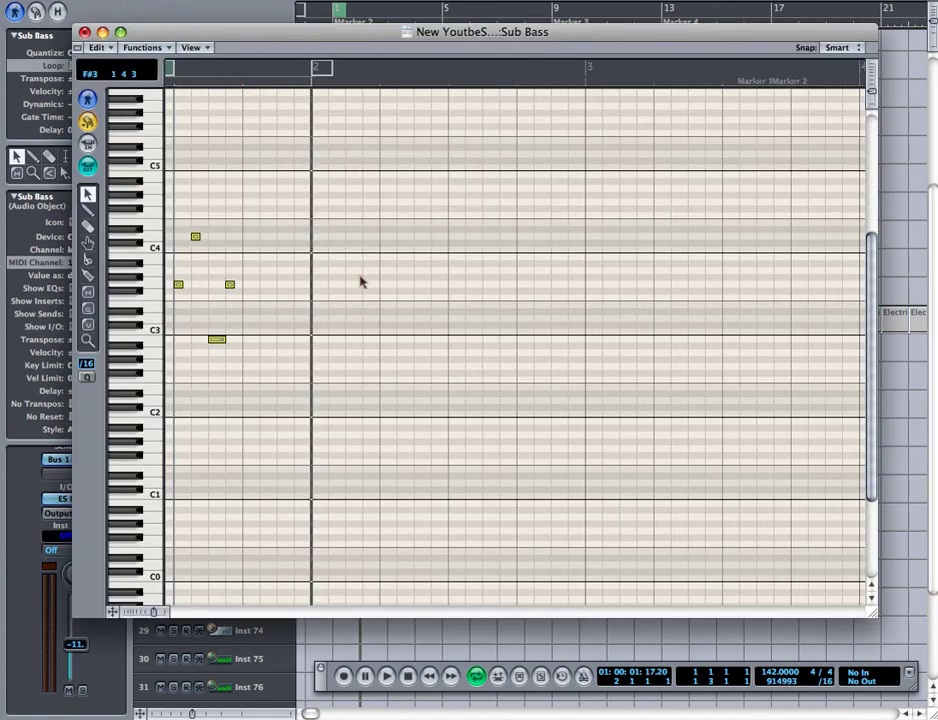
pyautogui.click(350, 288)
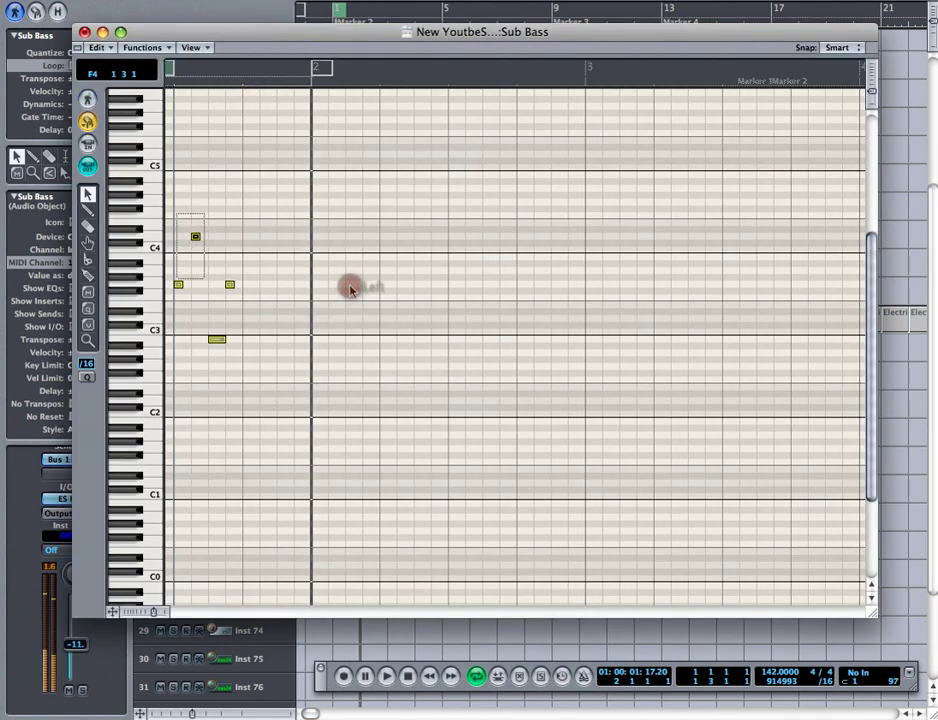
pyautogui.press('Escape')
pyautogui.click(176, 216)
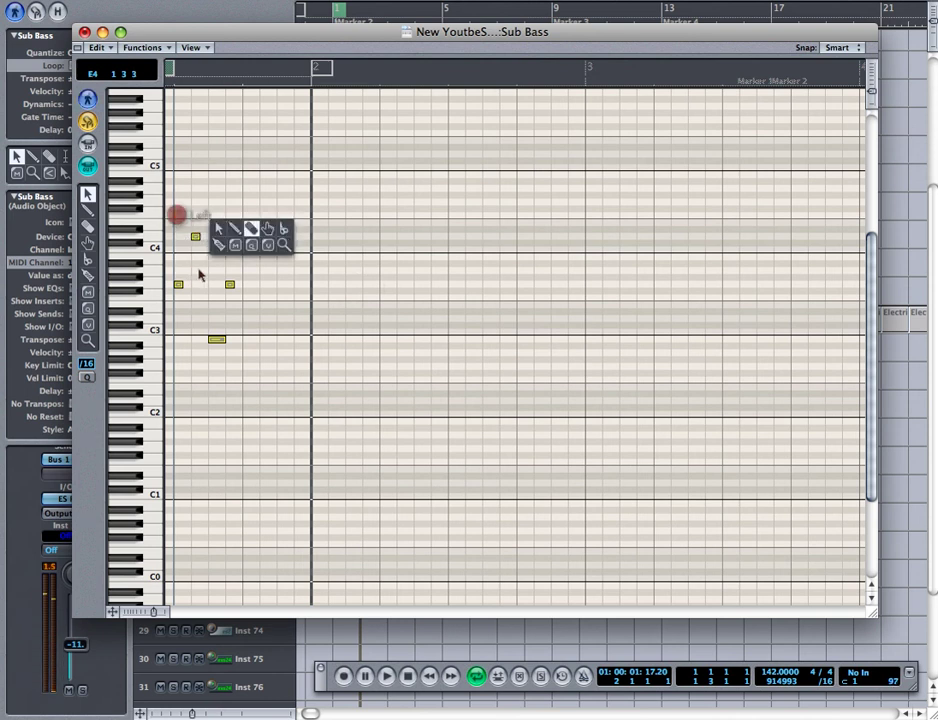
pyautogui.click(201, 237)
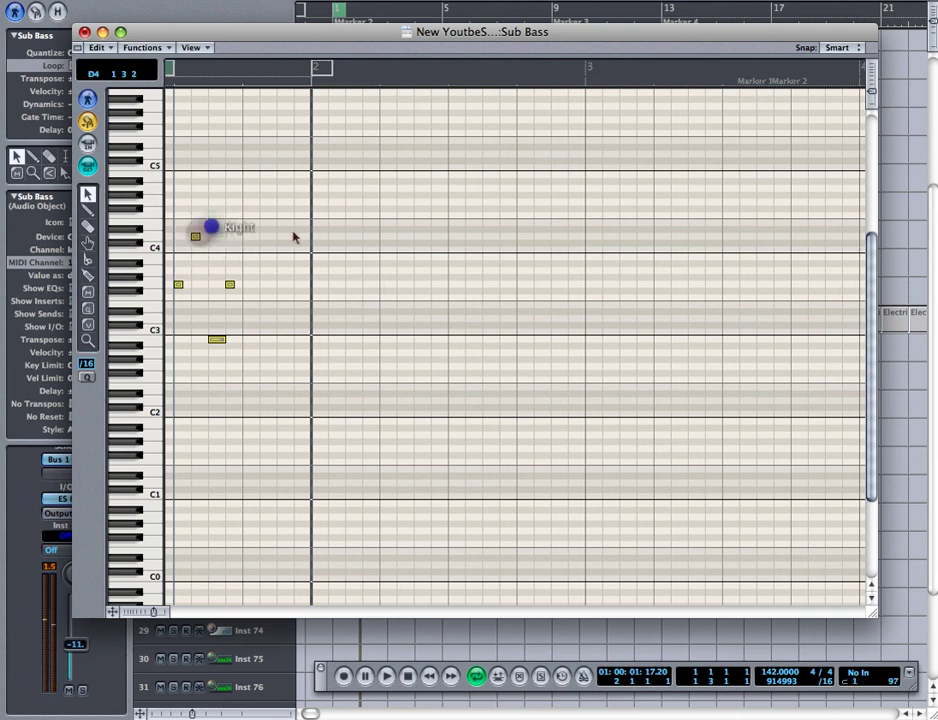
pyautogui.moveTo(197, 237); pyautogui.dragTo(218, 235)
pyautogui.moveTo(230, 285)
pyautogui.mouseDown()
pyautogui.moveTo(281, 291)
pyautogui.moveTo(230, 292)
pyautogui.mouseUp()
pyautogui.click(230, 288)
pyautogui.moveTo(217, 339); pyautogui.dragTo(200, 339)
pyautogui.click(217, 340)
pyautogui.press('super+w')
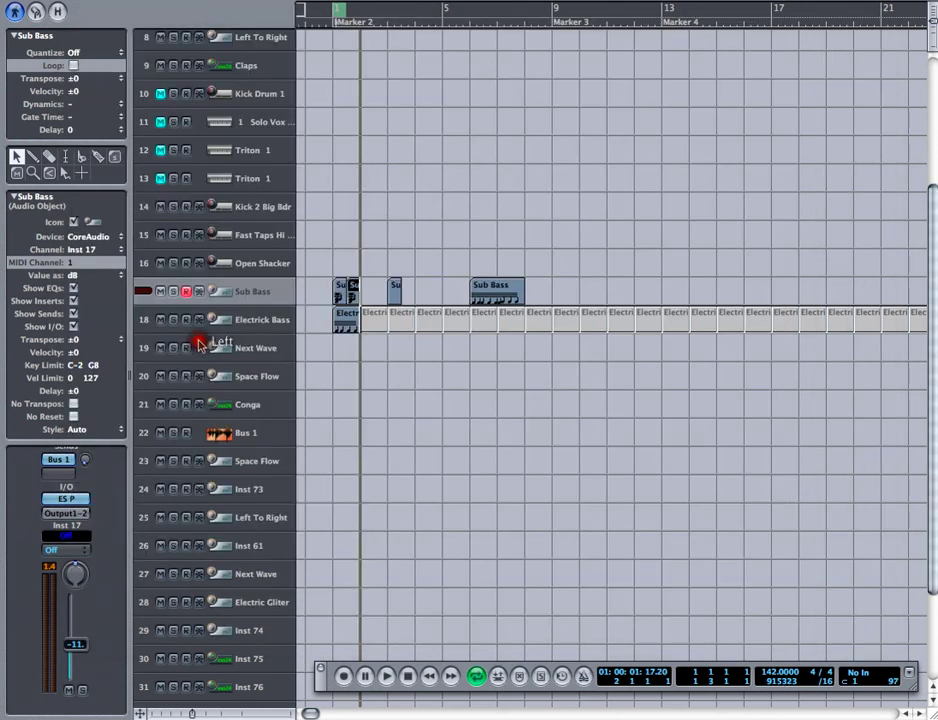
# - Extend the cycle range to cover all of bar 1 and start playback
pyautogui.press('c')
pyautogui.moveTo(334, 9); pyautogui.dragTo(359, 9)
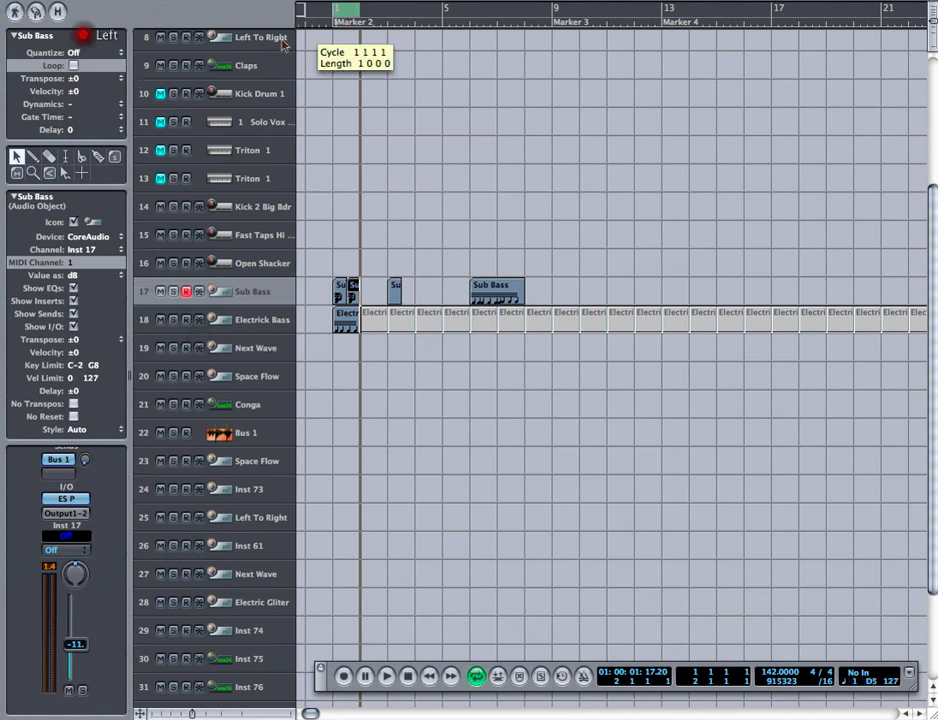
pyautogui.press('space')
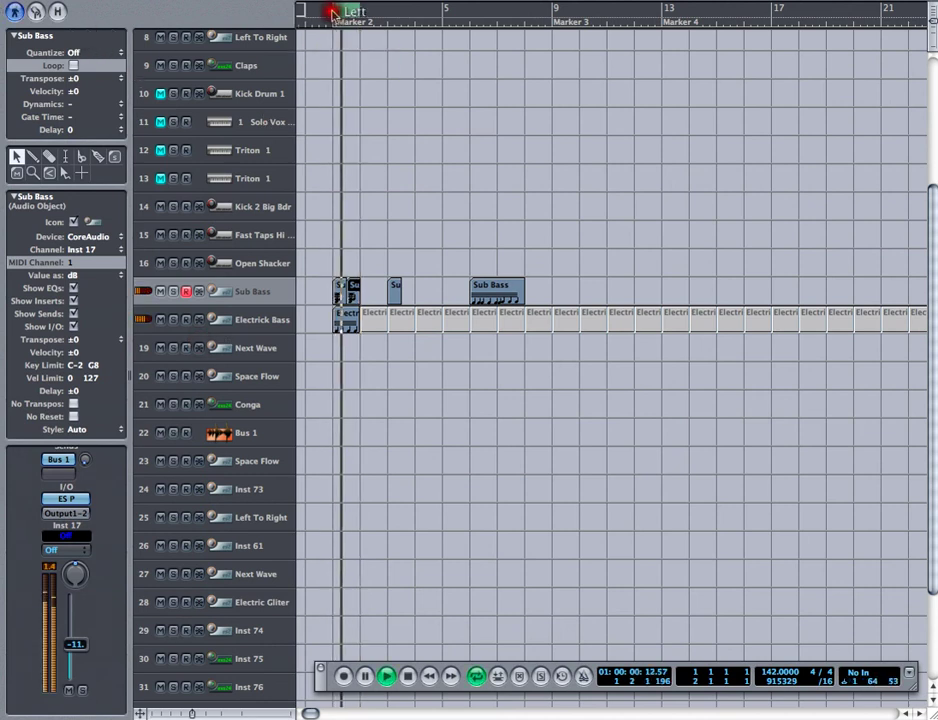
# - Join the two adjacent Sub Bass regions in bar 1 into one region with the Glue tool
pyautogui.press('Escape')
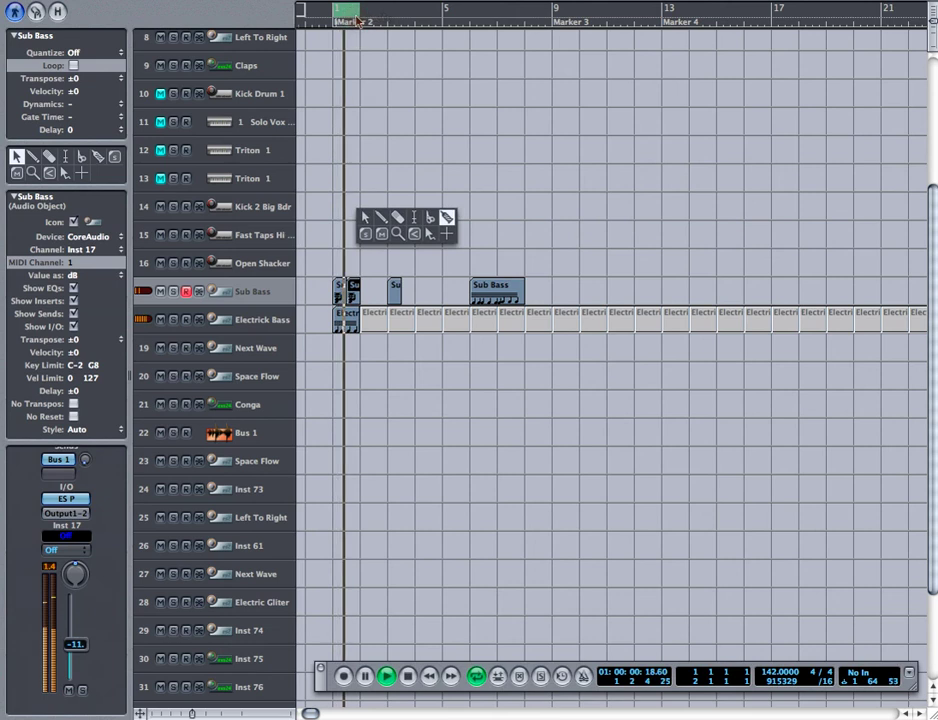
pyautogui.click(446, 217)
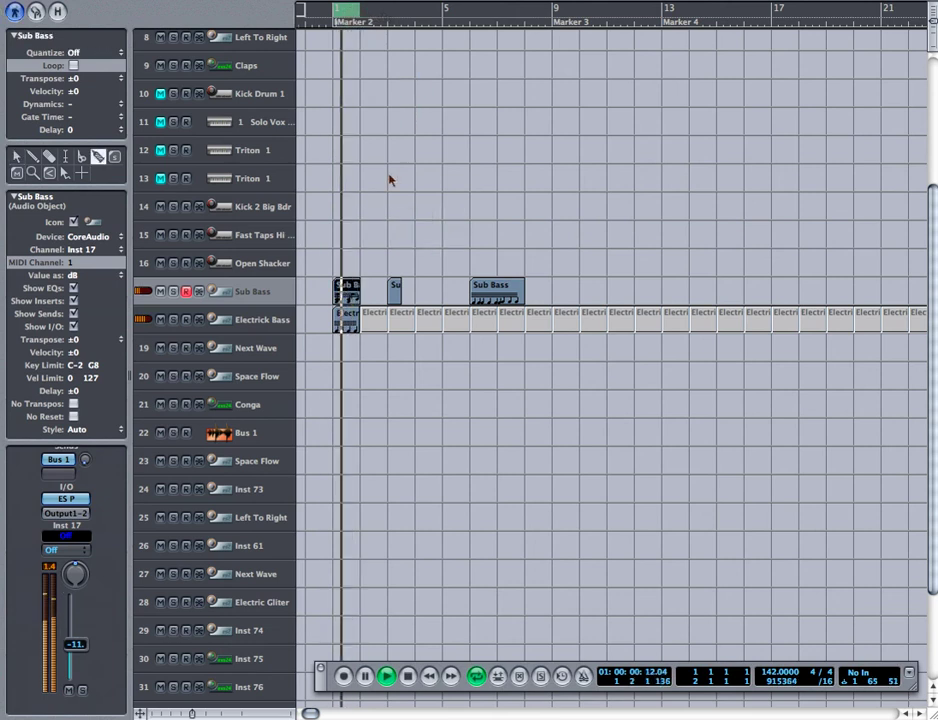
pyautogui.click(343, 290)
pyautogui.press('Escape')
pyautogui.rightClick(359, 291)
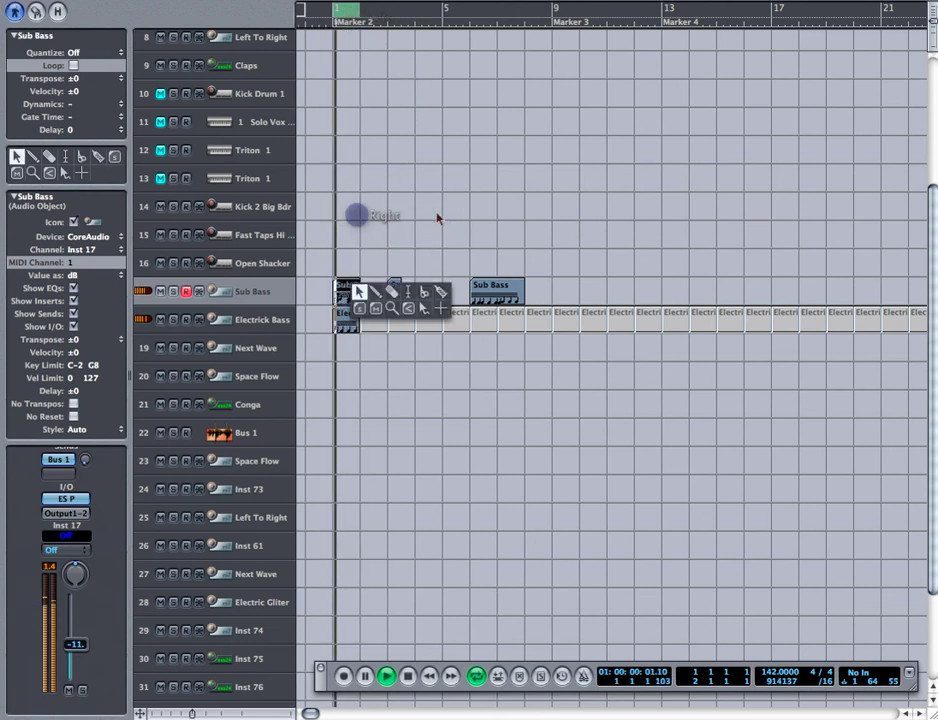
pyautogui.click(441, 292)
# - Open the joined bar 1 Sub Bass region in the piano roll and stop playback
pyautogui.doubleClick(341, 262)
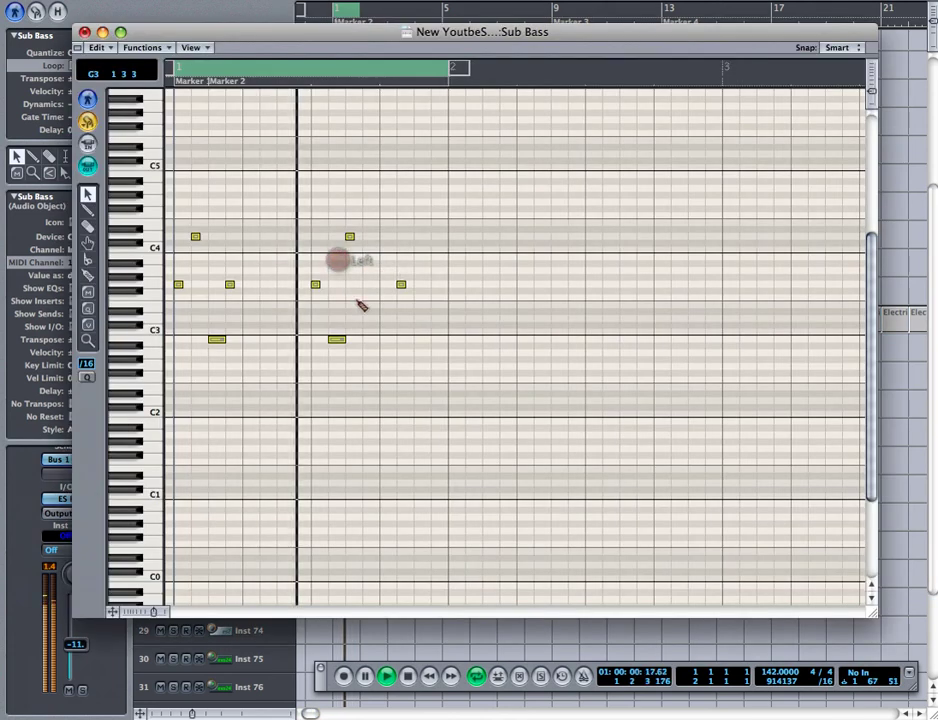
pyautogui.click(356, 298)
pyautogui.press('Escape')
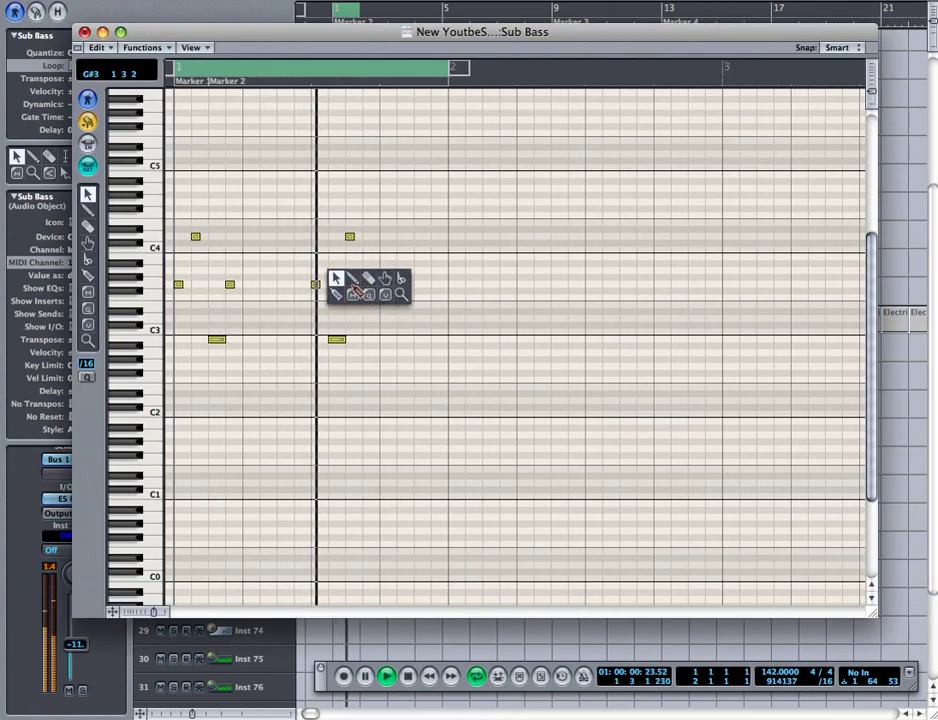
pyautogui.click(353, 280)
pyautogui.rightClick(351, 291)
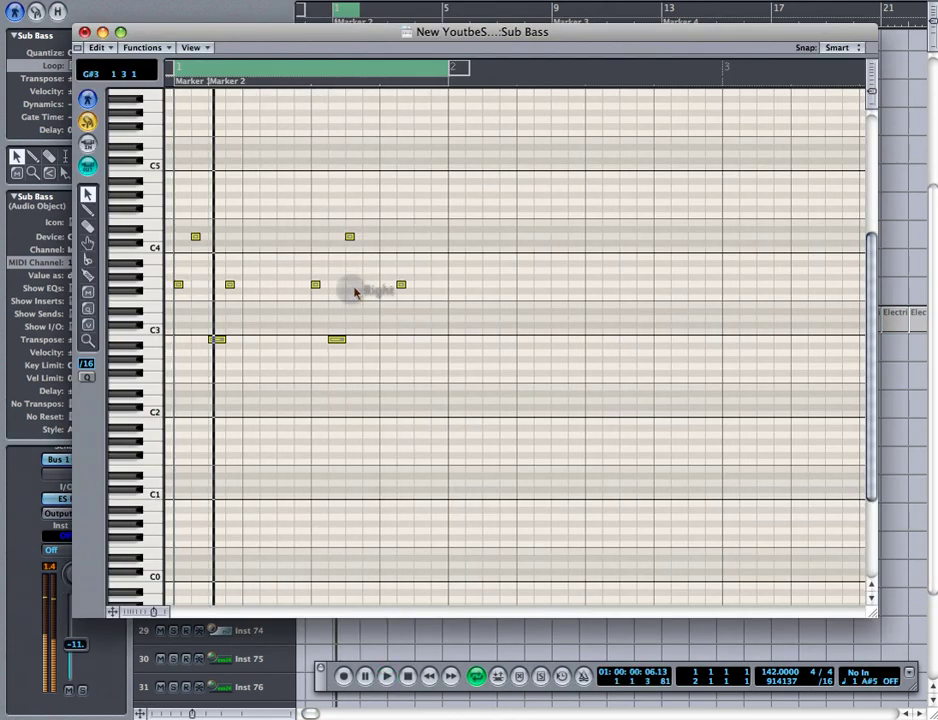
pyautogui.click(352, 290)
pyautogui.click(345, 289)
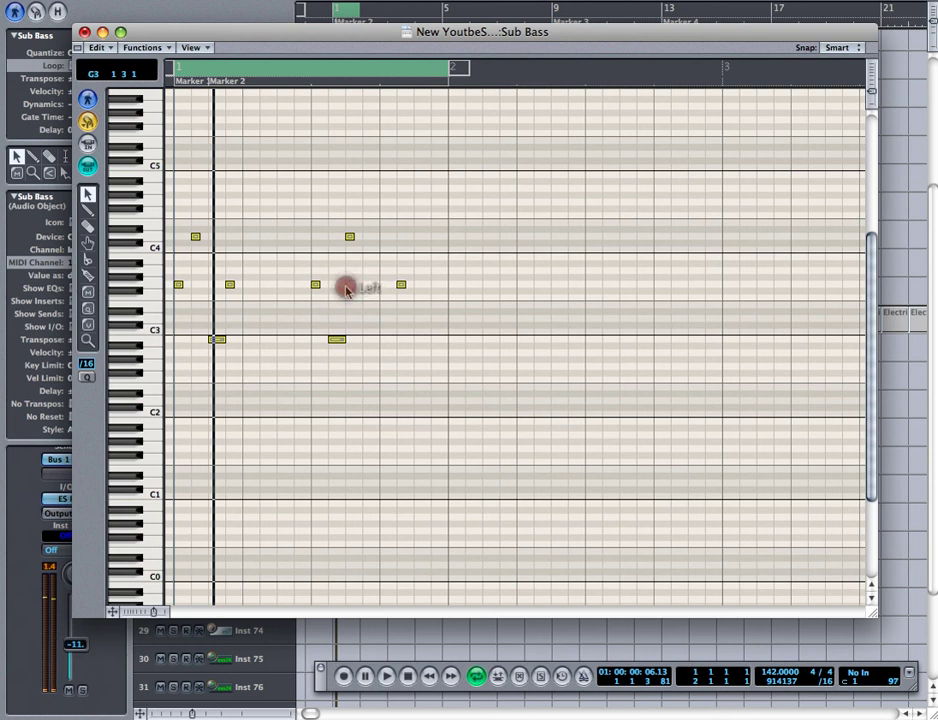
# - With the Pencil tool, move the G3 note on beat 3 back to about beat 2's third sixteenth
pyautogui.moveTo(328, 283)
pyautogui.mouseDown()
pyautogui.moveTo(338, 283)
pyautogui.moveTo(316, 284)
pyautogui.mouseUp()
pyautogui.press('Escape')
pyautogui.click(314, 286)
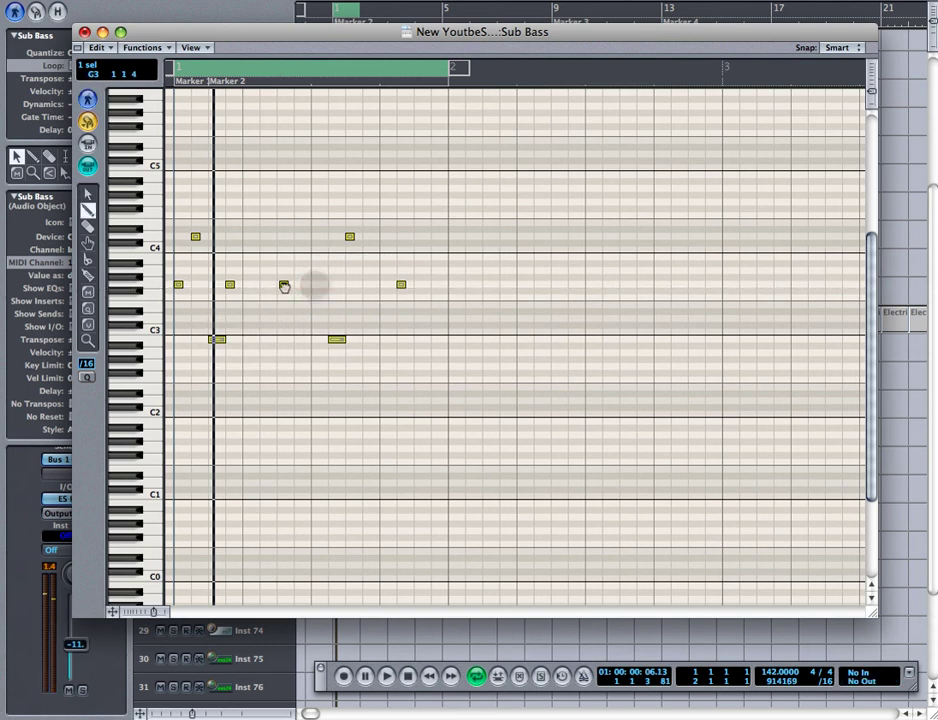
pyautogui.click(284, 285)
pyautogui.rightClick(304, 264)
pyautogui.click(330, 267)
# - Add a G3 note on beat 2 and G2 notes on its second and third sixteenths
pyautogui.click(244, 285)
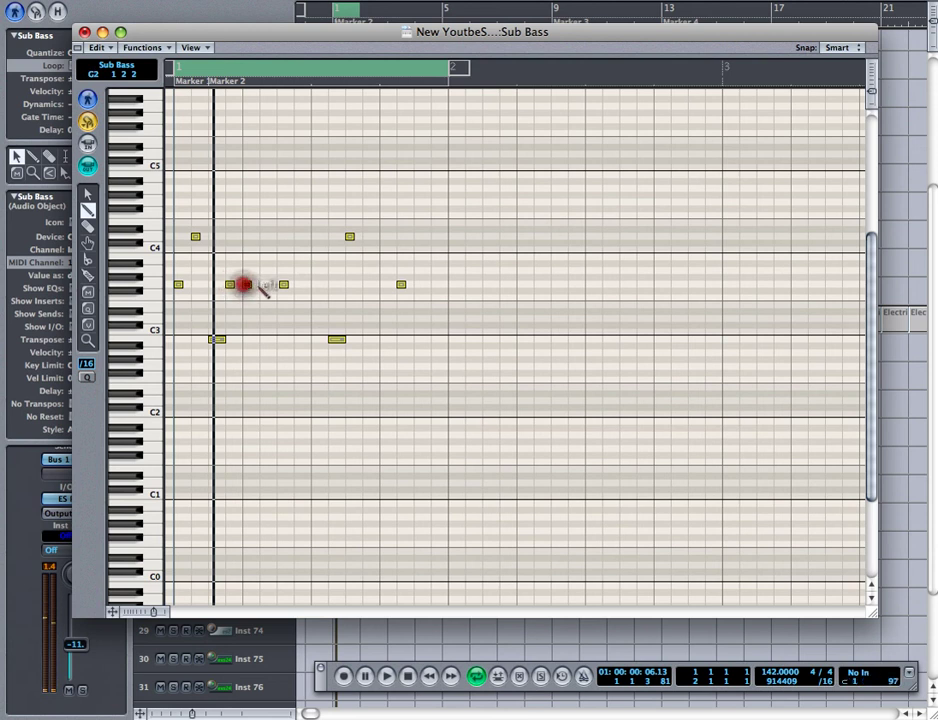
pyautogui.click(263, 367)
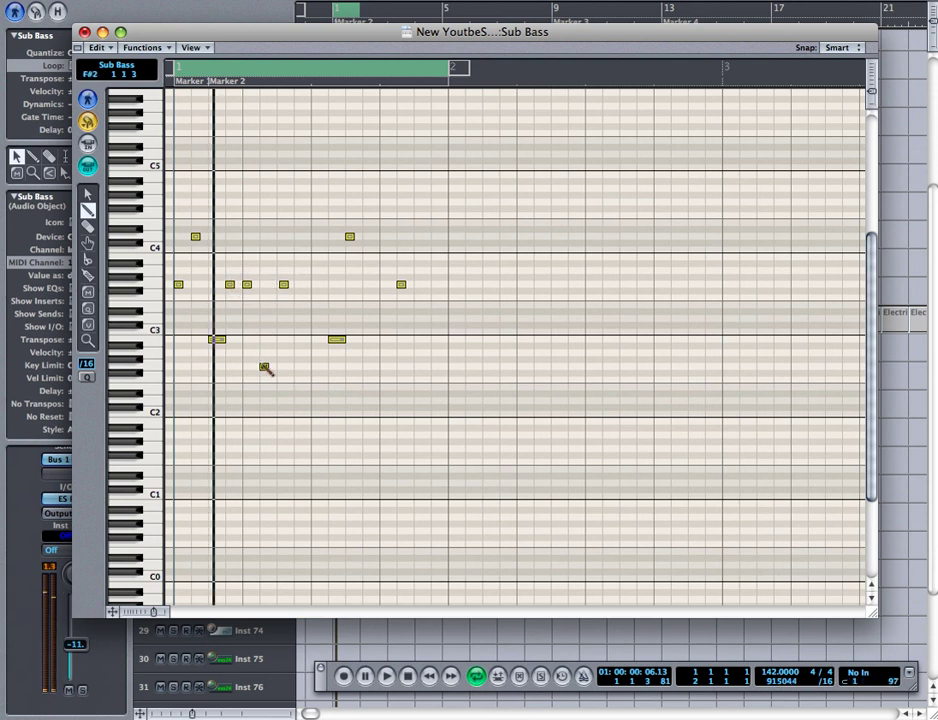
pyautogui.click(281, 367)
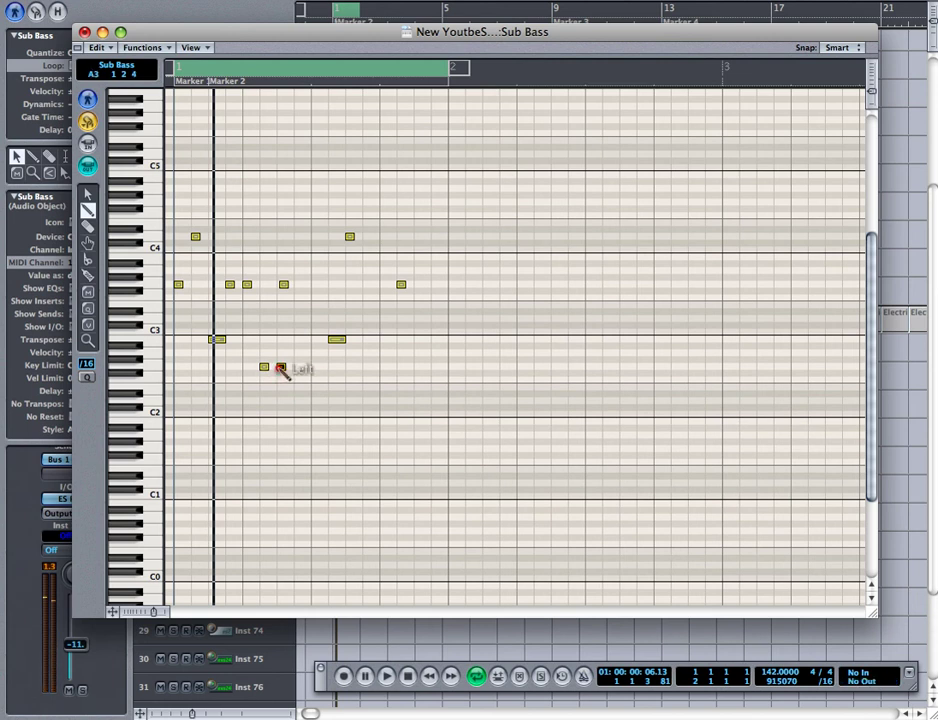
# - Try the G3 near beat 2's third sixteenth as A3 on the fourth, remove that note, and start playback
pyautogui.click(298, 271)
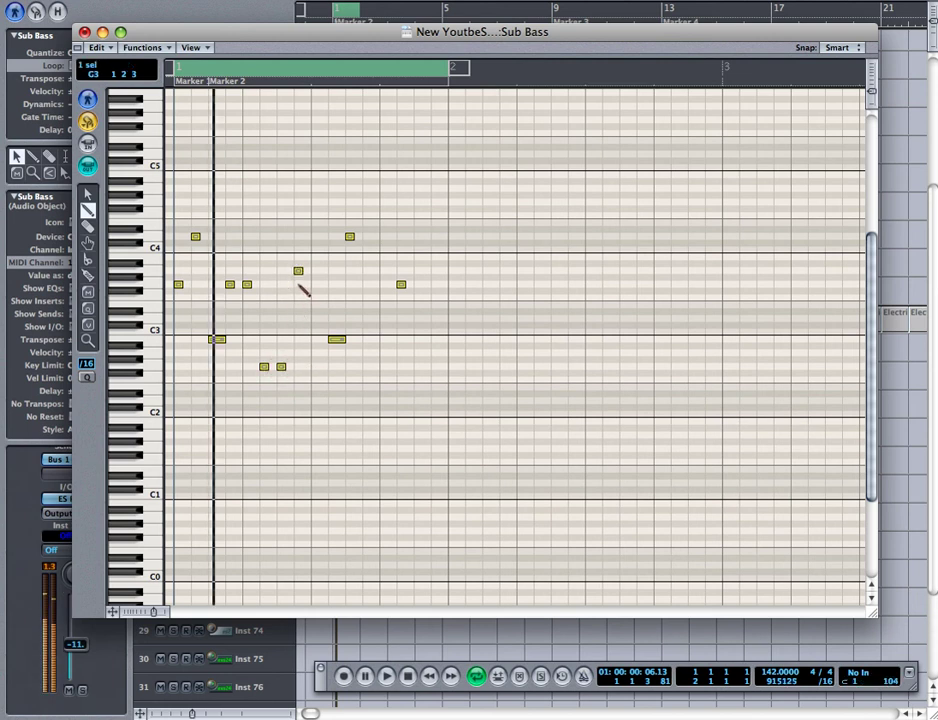
pyautogui.click(298, 271)
pyautogui.press('space')
pyautogui.click(281, 285)
pyautogui.press('super+z')
pyautogui.press('super+z')
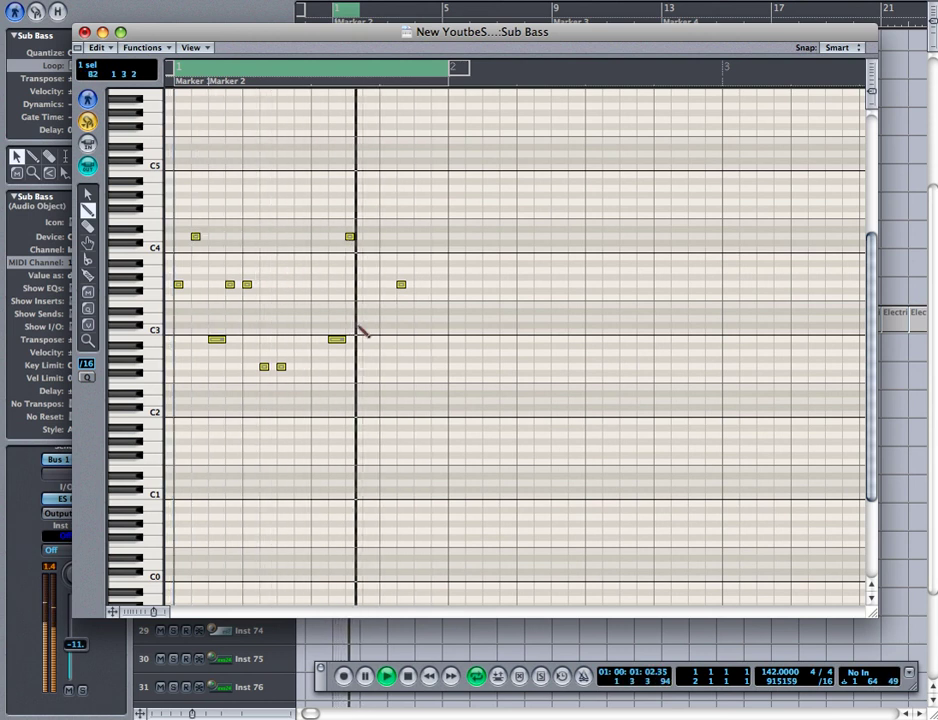
# - Move the B2 on beat 3's second sixteenth down to G2 on beat 3
pyautogui.click(343, 339)
pyautogui.press('Delete')
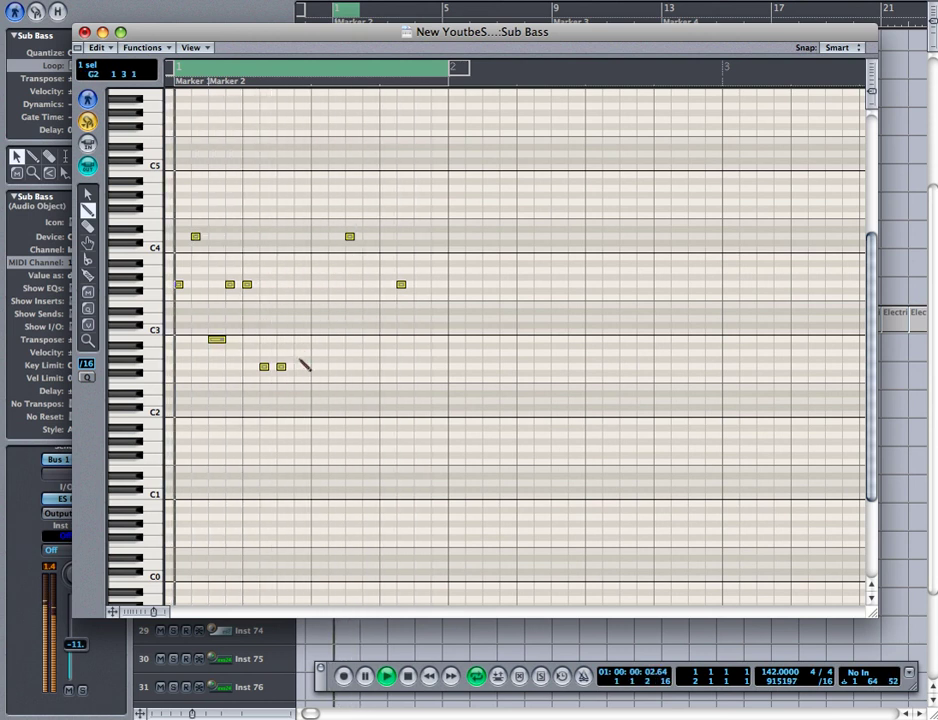
pyautogui.press('super+z')
pyautogui.click(298, 271)
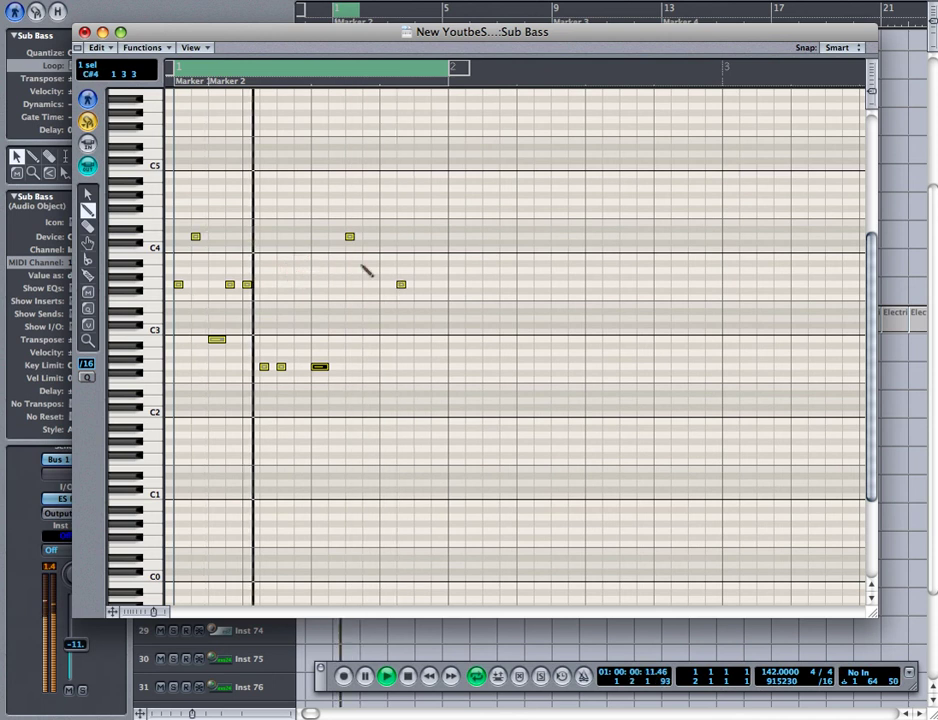
# - Move the D4 on beat 3's third sixteenth down to G2, keeping its position in the bar
pyautogui.press('Right')
pyautogui.press('Delete')
pyautogui.click(336, 340)
pyautogui.click(320, 368)
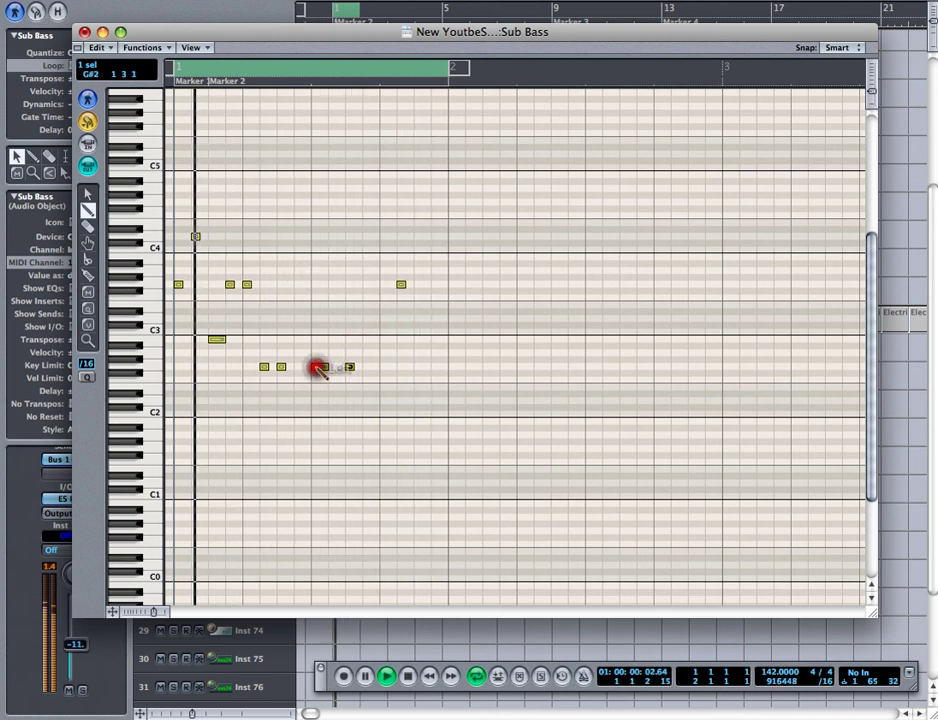
# - Replace the D4 on beat 1's second sixteenth with a G2 at the same position
pyautogui.click(345, 240)
pyautogui.press('super+v')
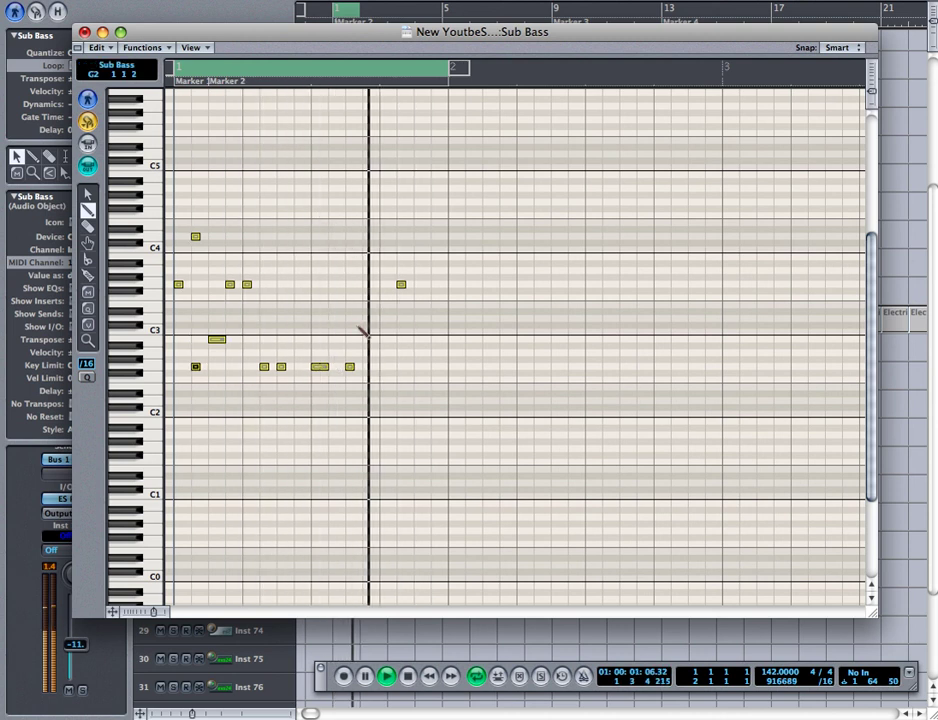
pyautogui.click(350, 367)
pyautogui.press('Delete')
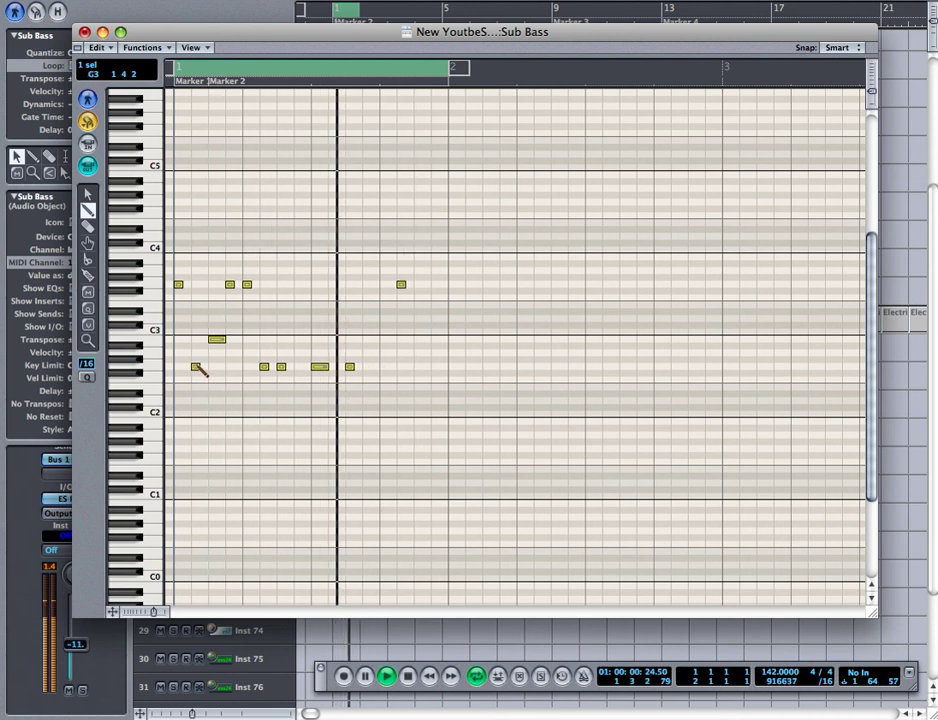
# - Delete the G3 on beat 4's second sixteenth and place a B2 on beat 3's fourth sixteenth
pyautogui.click(197, 367)
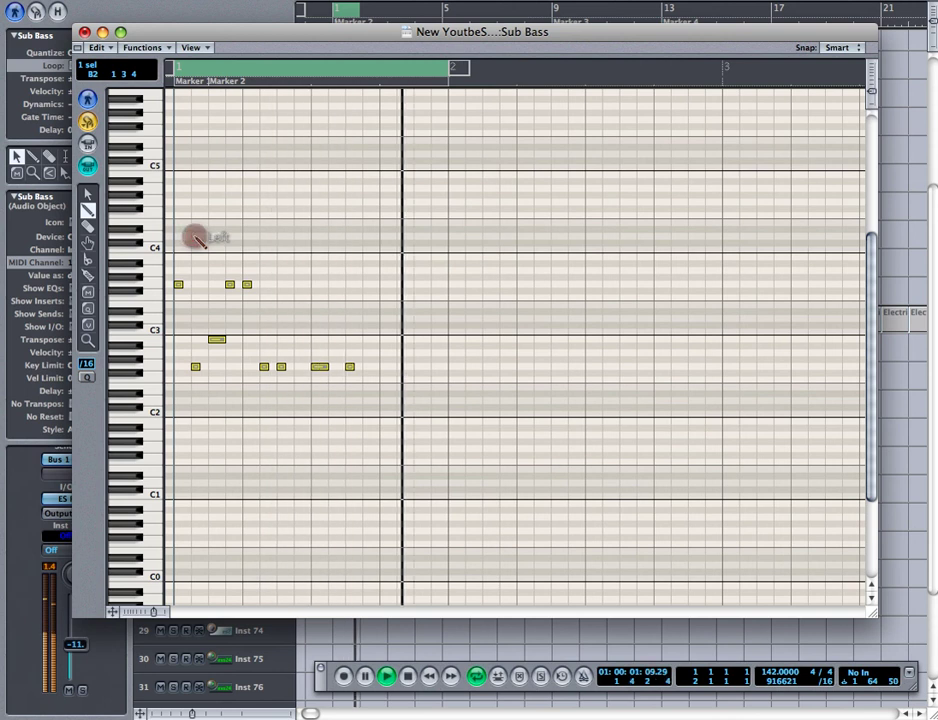
pyautogui.click(196, 238)
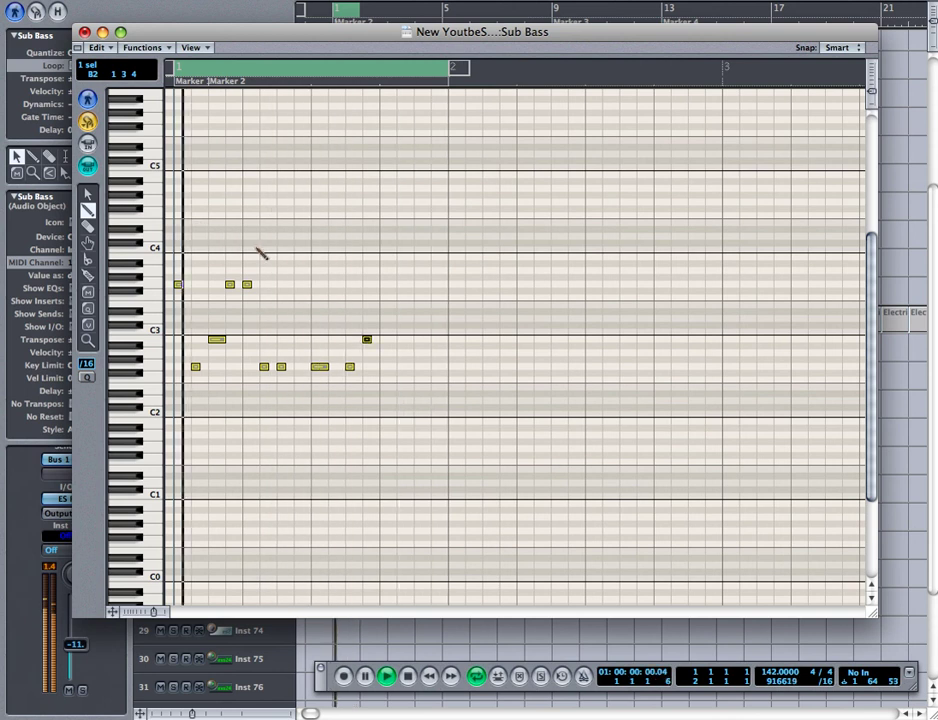
pyautogui.click(398, 284)
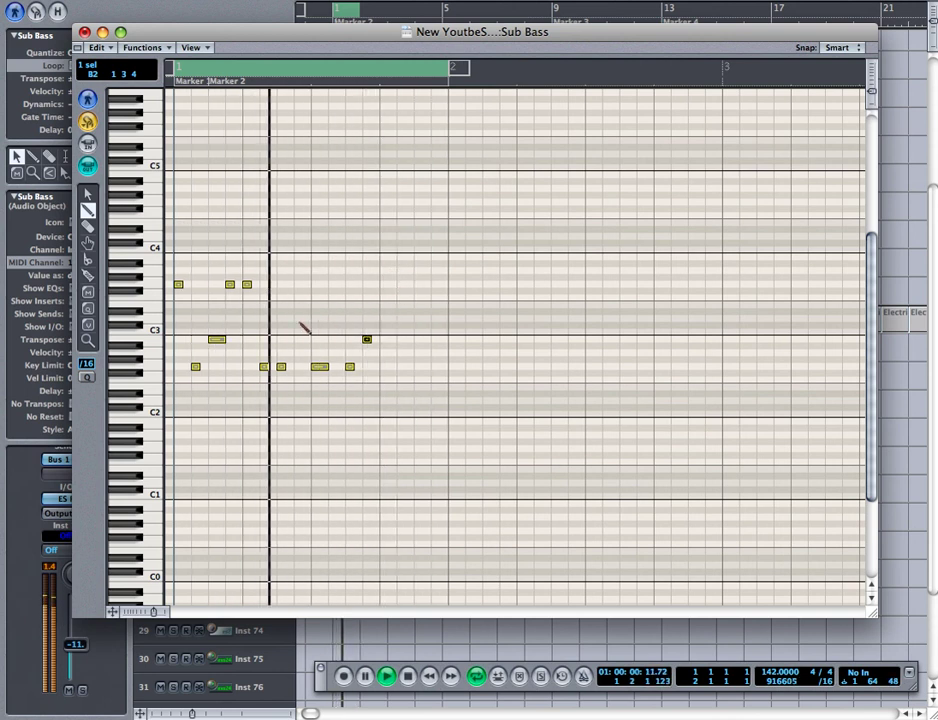
# - Lengthen the B2 on beat 3's fourth sixteenth to an eighth note and move it to beat 4
pyautogui.rightClick(367, 340)
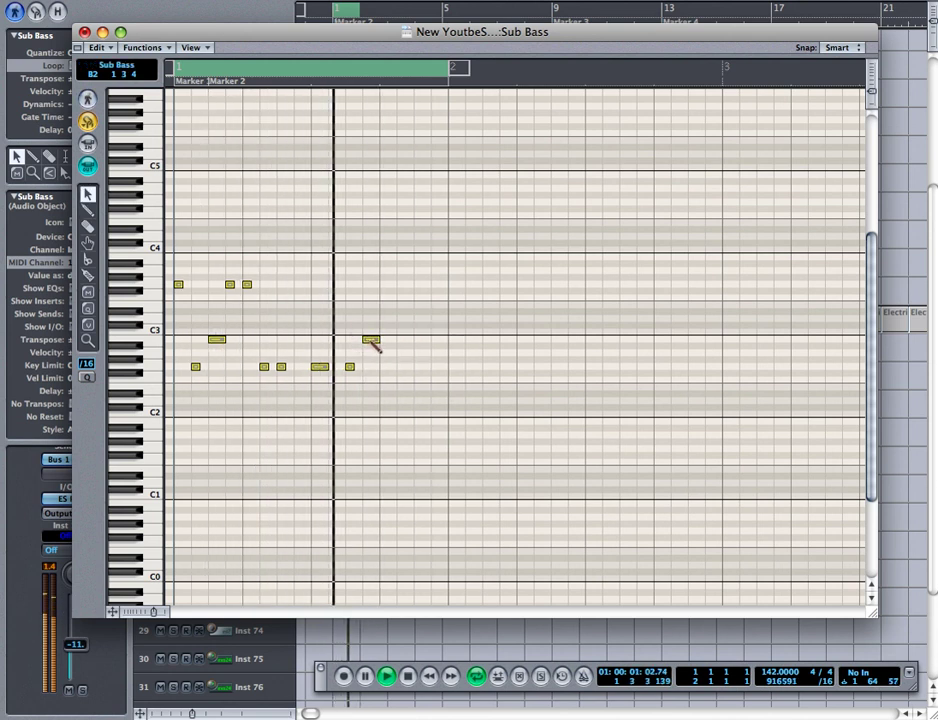
pyautogui.click(369, 340)
pyautogui.moveTo(373, 340); pyautogui.dragTo(381, 343)
pyautogui.rightClick(381, 343)
pyautogui.click(381, 343)
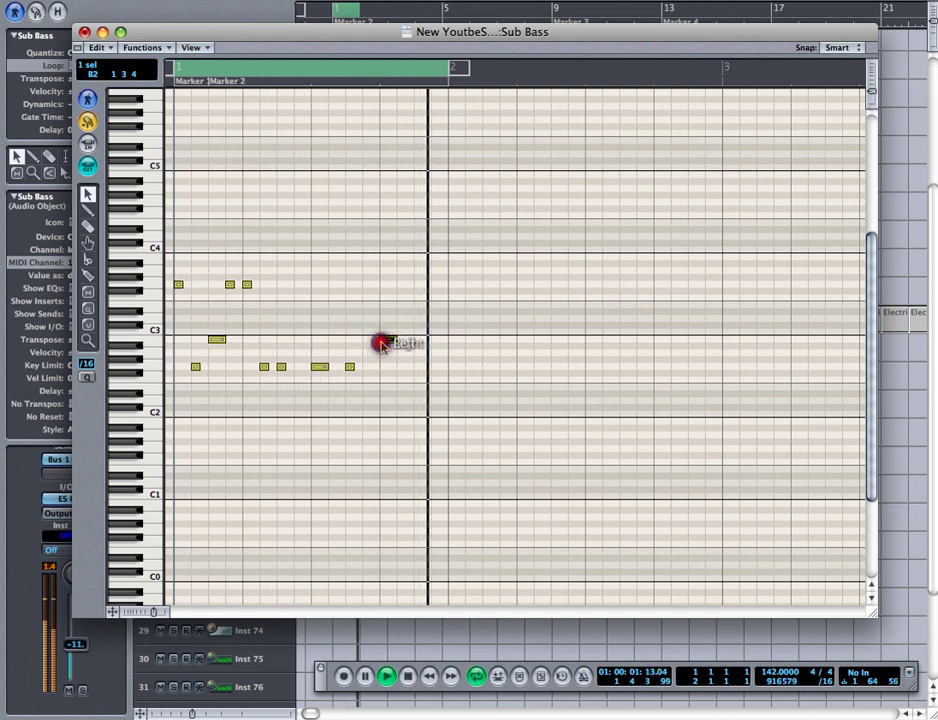
# - Check the B2 note's placement on beat 4 during playback and close the piano roll
pyautogui.rightClick(381, 343)
pyautogui.click(369, 341)
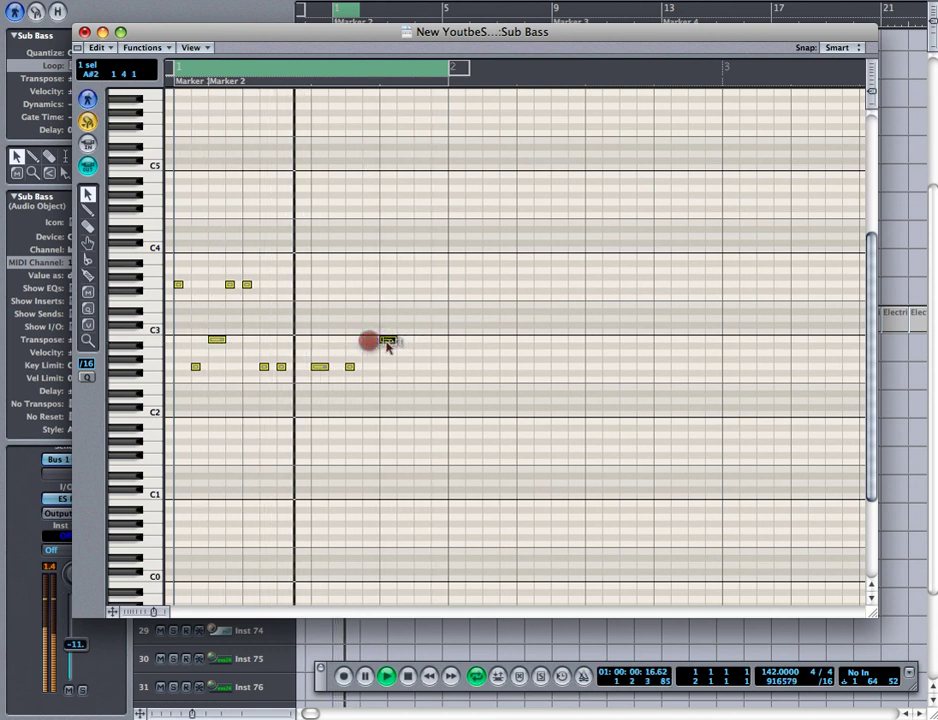
pyautogui.click(381, 340)
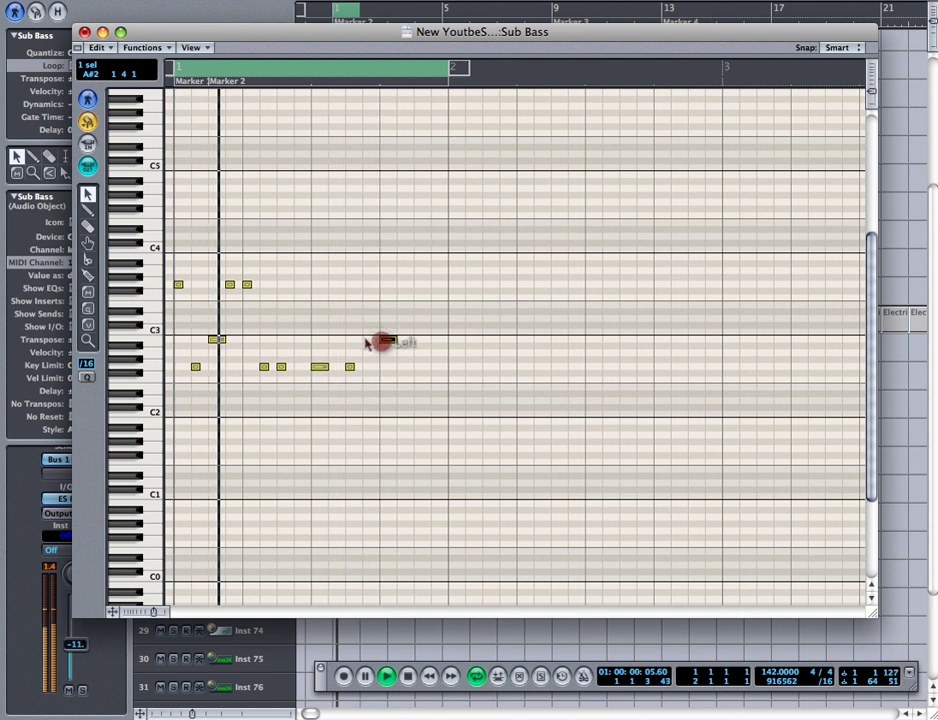
pyautogui.click(366, 340)
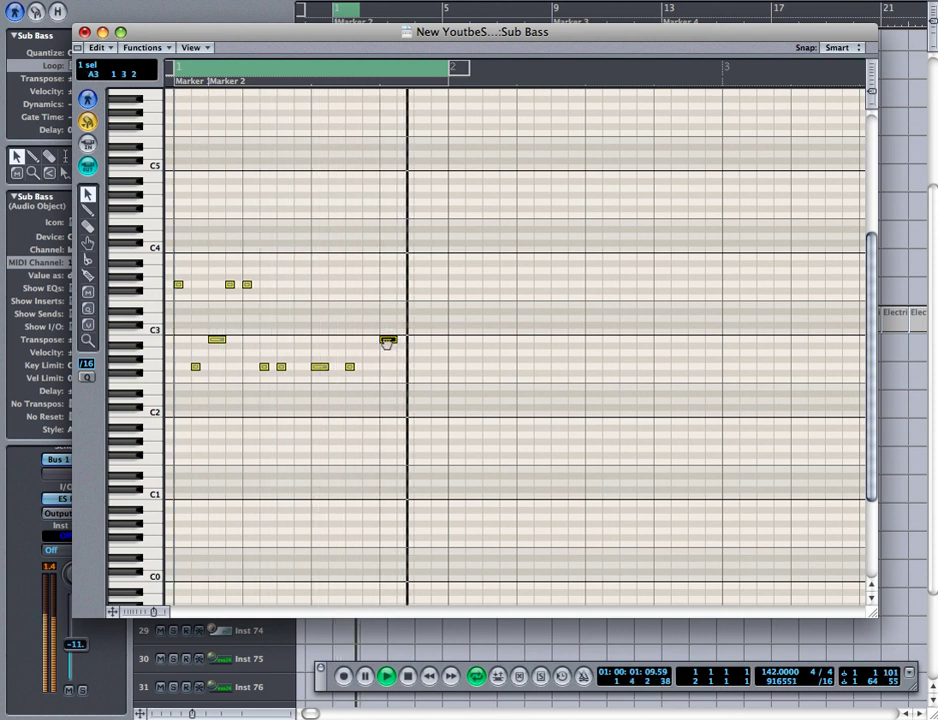
pyautogui.click(388, 340)
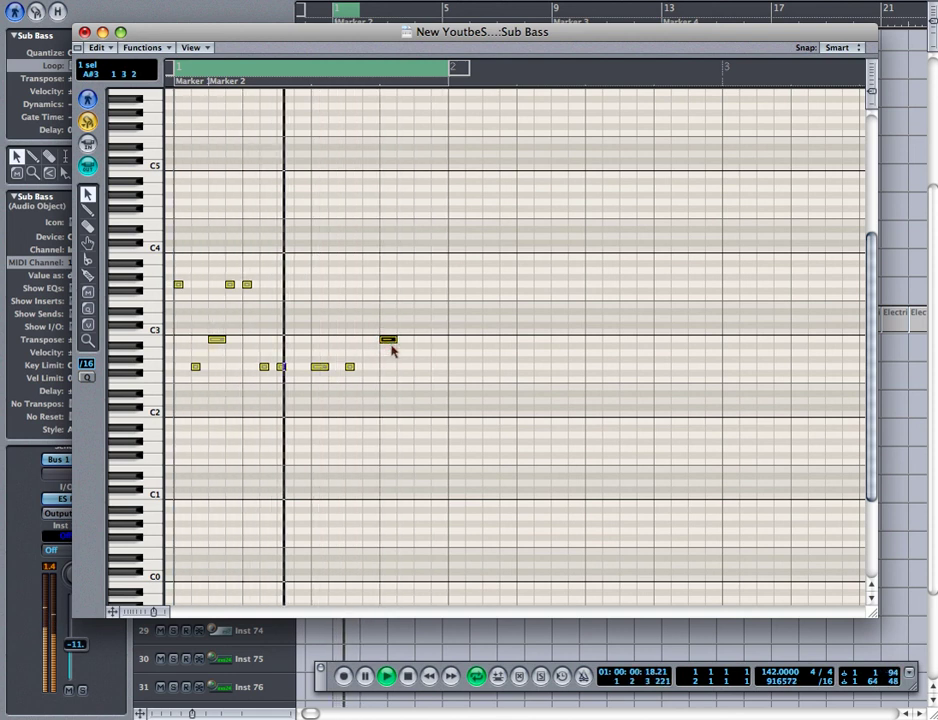
pyautogui.click(390, 346)
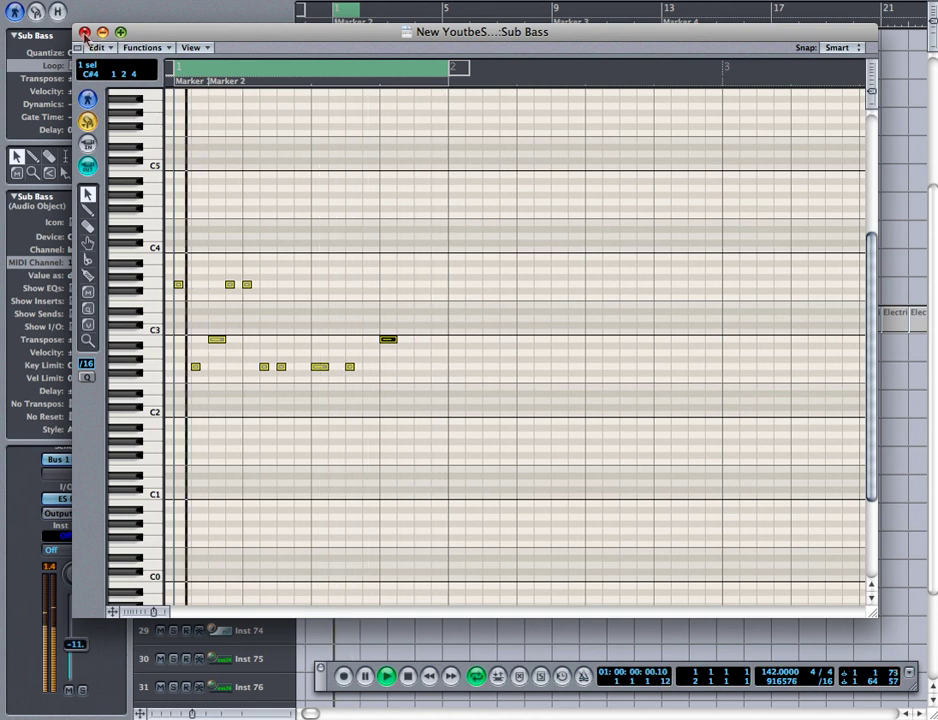
pyautogui.click(84, 33)
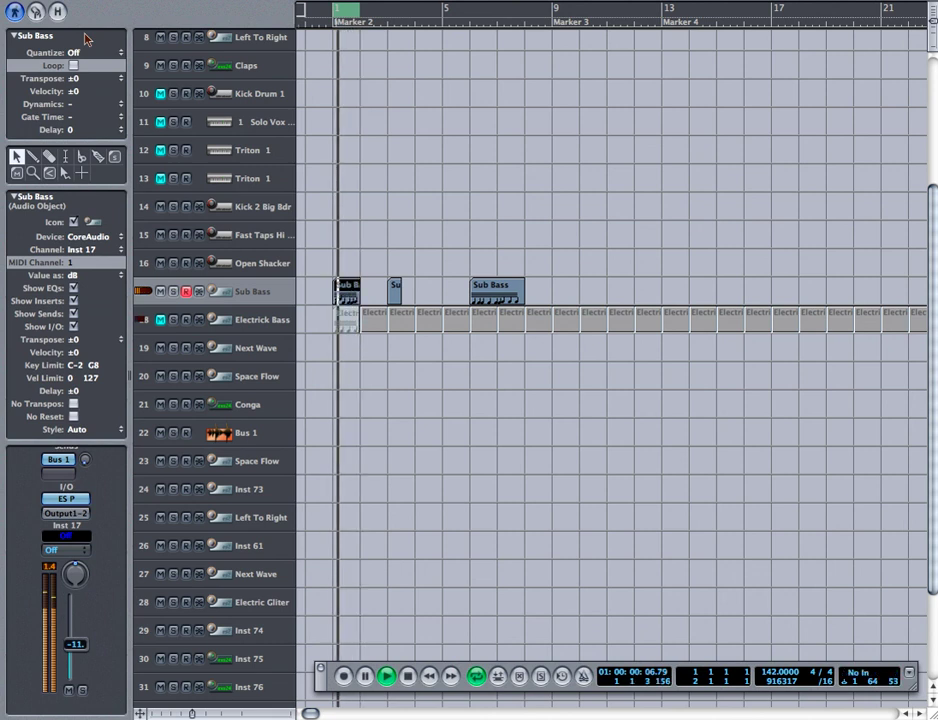
# - Set the Sub Bass volume to -4.8 and compare it with the Electrick Bass track, leaving that track muted
pyautogui.click(160, 320)
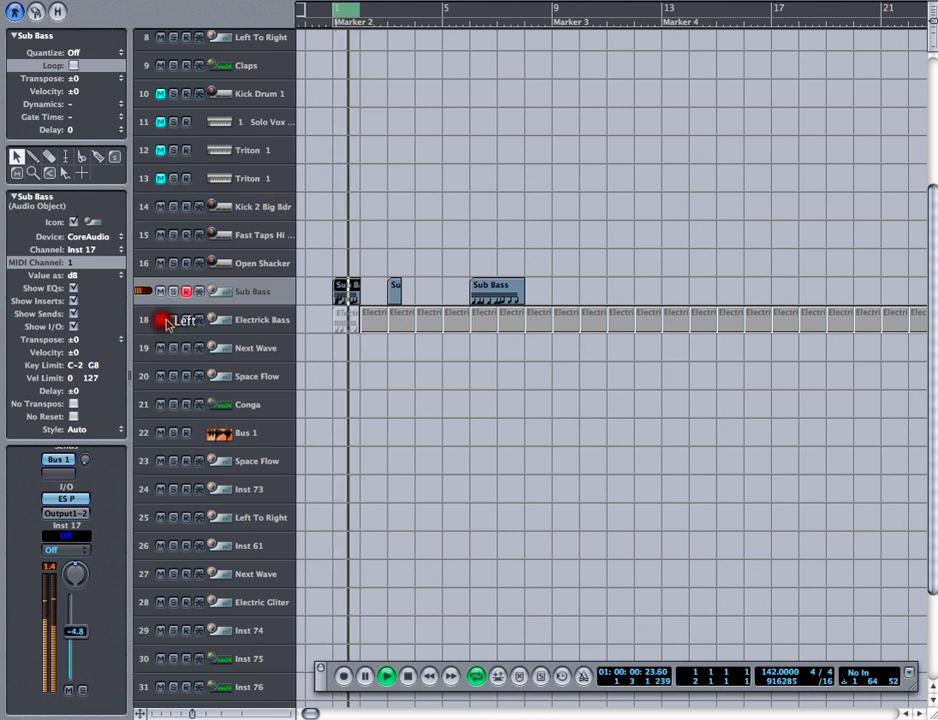
pyautogui.click(161, 320)
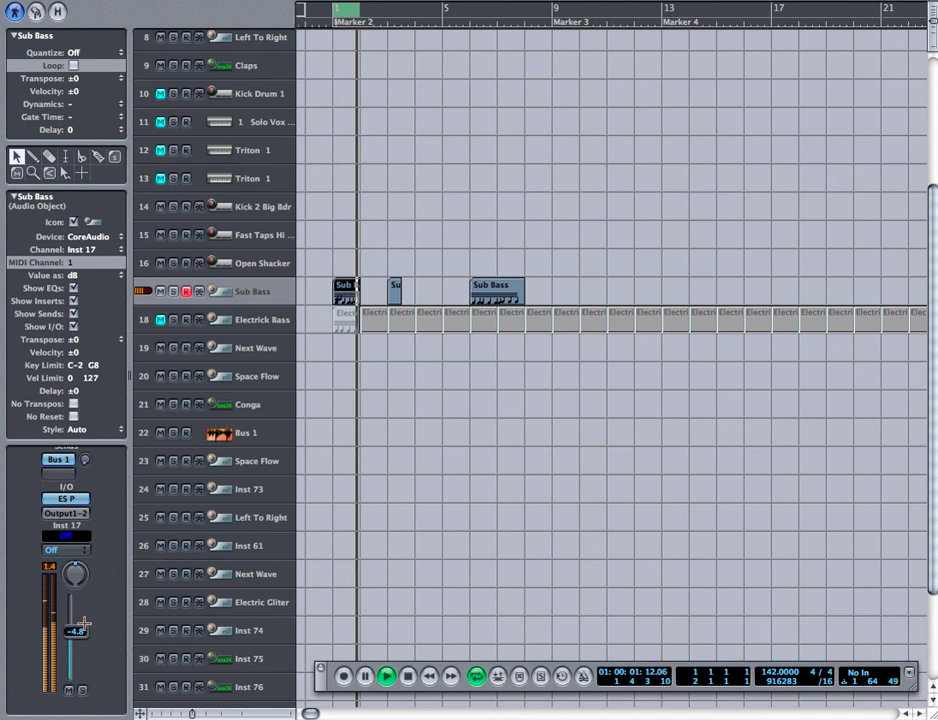
pyautogui.press('Down')
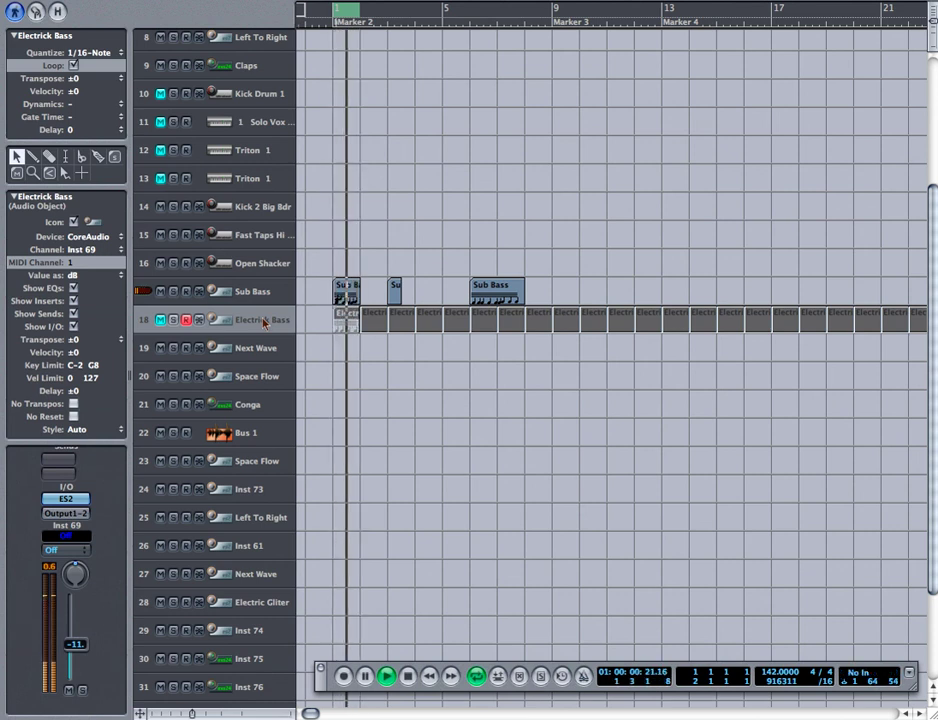
# - Stop playback and select the Sub Bass region in bar 1
pyautogui.press('space')
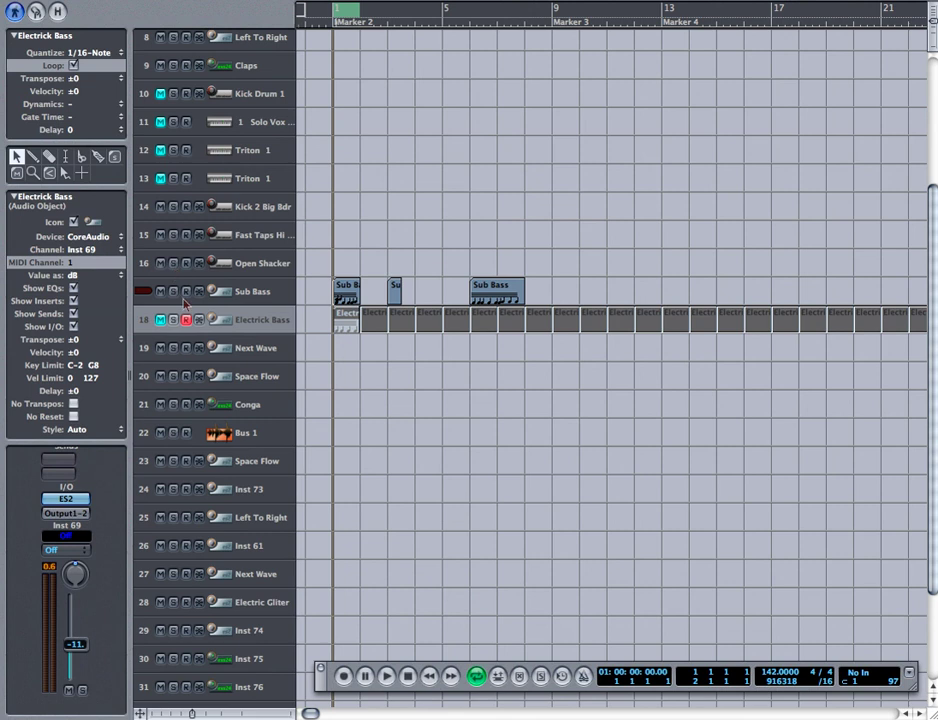
pyautogui.click(407, 676)
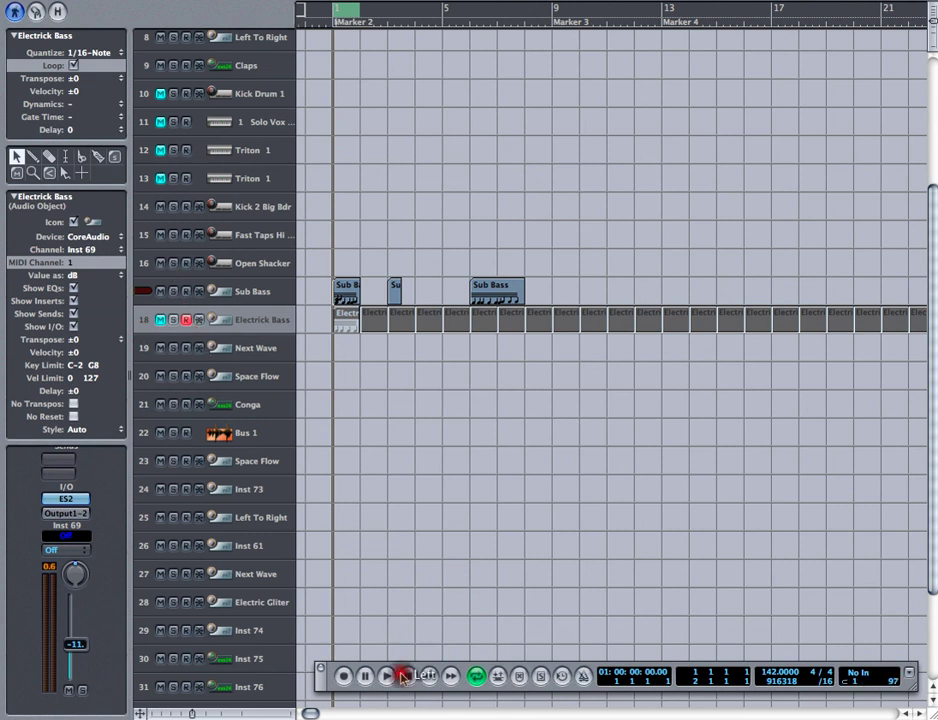
pyautogui.click(336, 288)
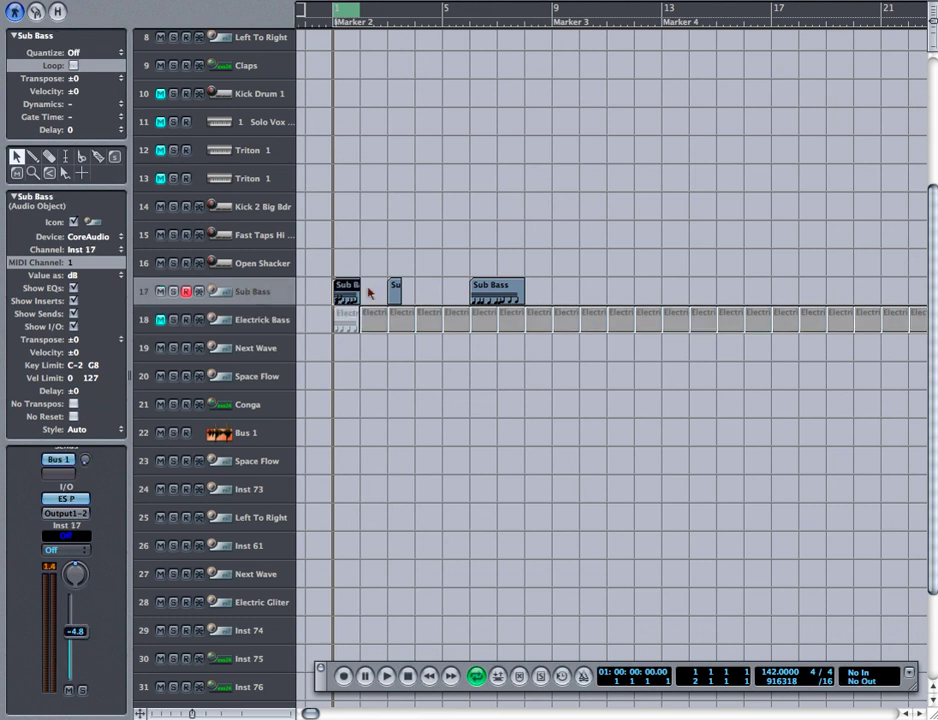